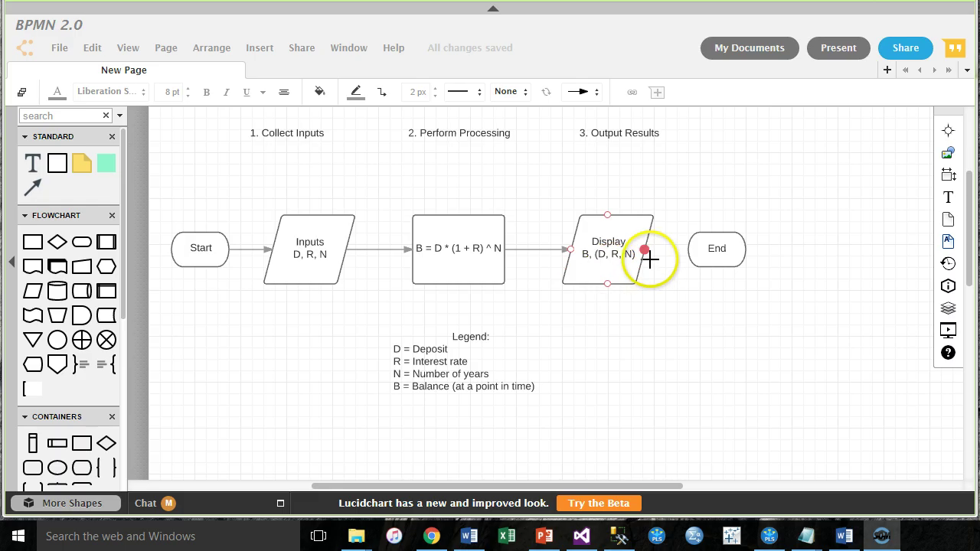
Connect the Display step to the End terminator with an arrow
{"action": "left_click_drag", "start_coordinate": [655, 258], "coordinate": [687, 248]}
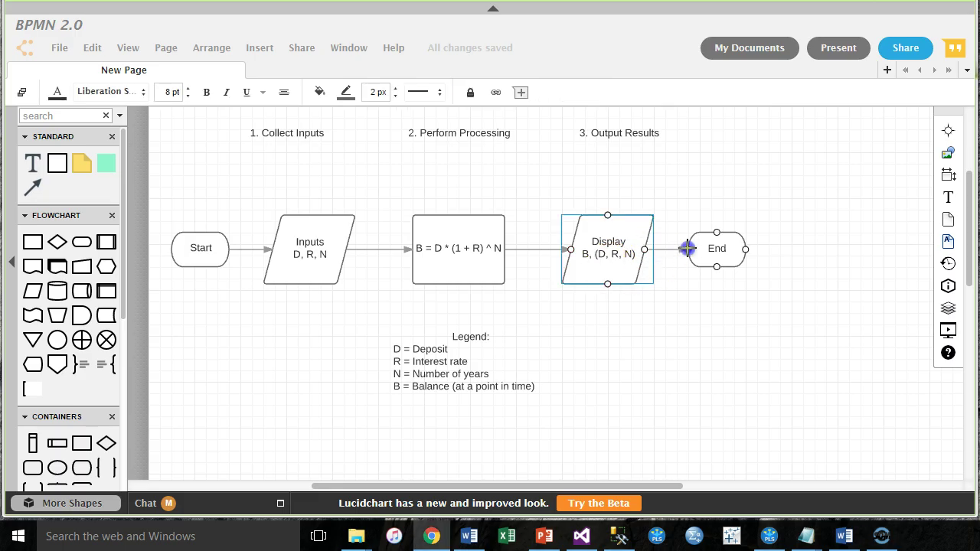
{"action": "left_click", "coordinate": [681, 349]}
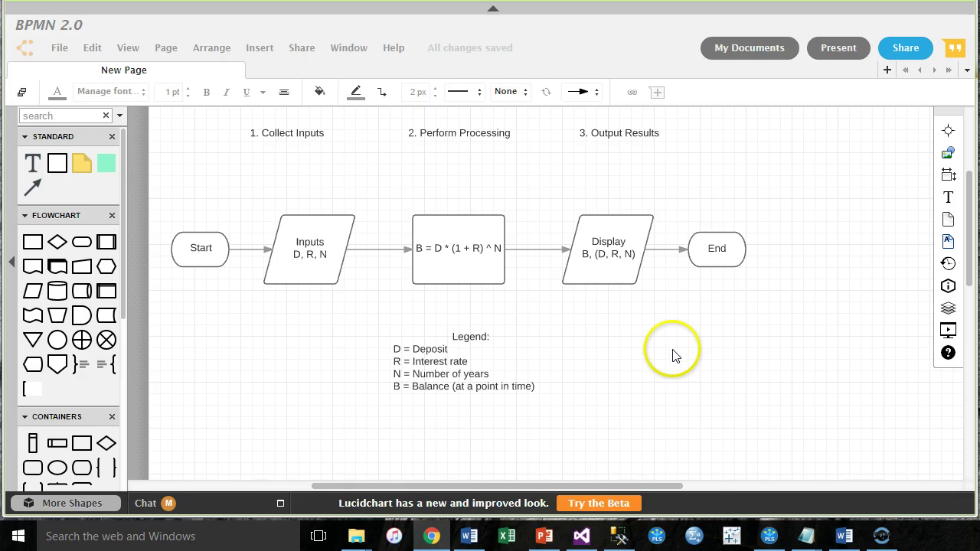
Create a new document from a Flowchart-category template (BPMN 2.0 sample diagram)
{"action": "left_click", "coordinate": [57, 47]}
{"action": "left_click", "coordinate": [71, 72]}
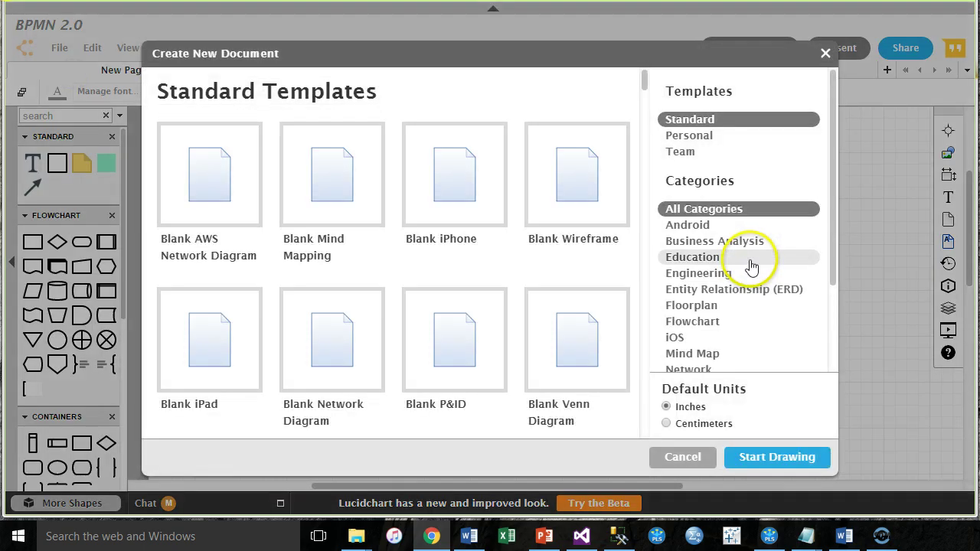
{"action": "scroll", "coordinate": [704, 283], "scroll_direction": "down", "scroll_amount": 3}
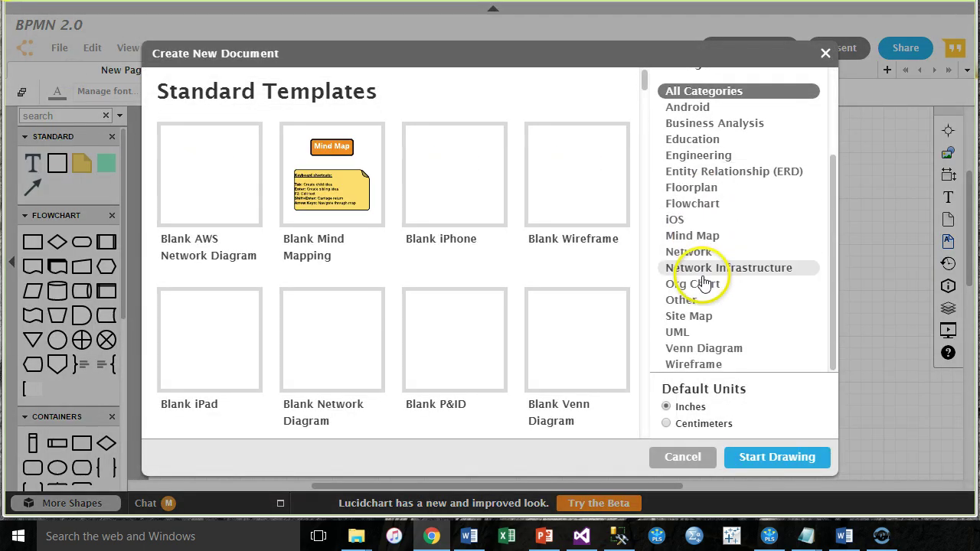
{"action": "left_click", "coordinate": [705, 208]}
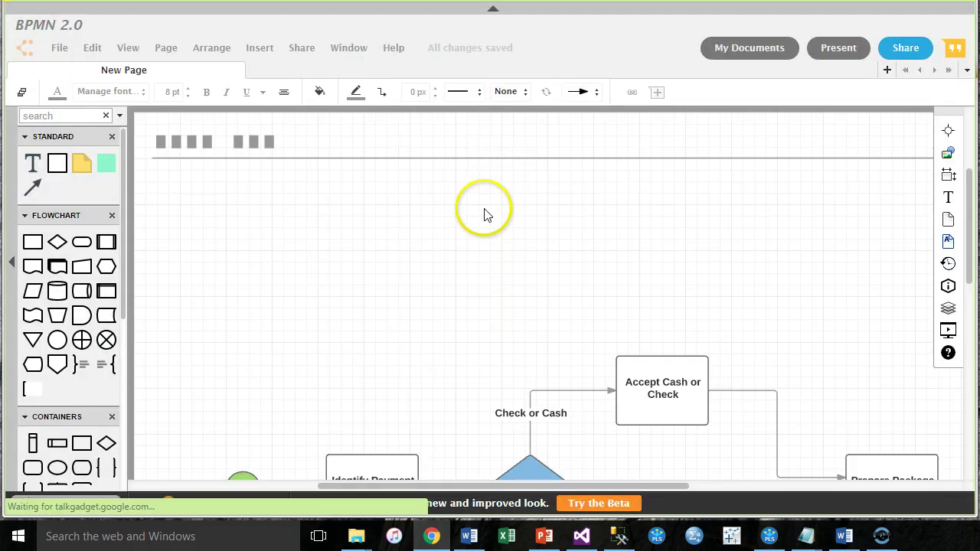
Select every shape of the sample payment diagram and delete it
{"action": "scroll", "coordinate": [494, 282], "scroll_direction": "down", "scroll_amount": 5}
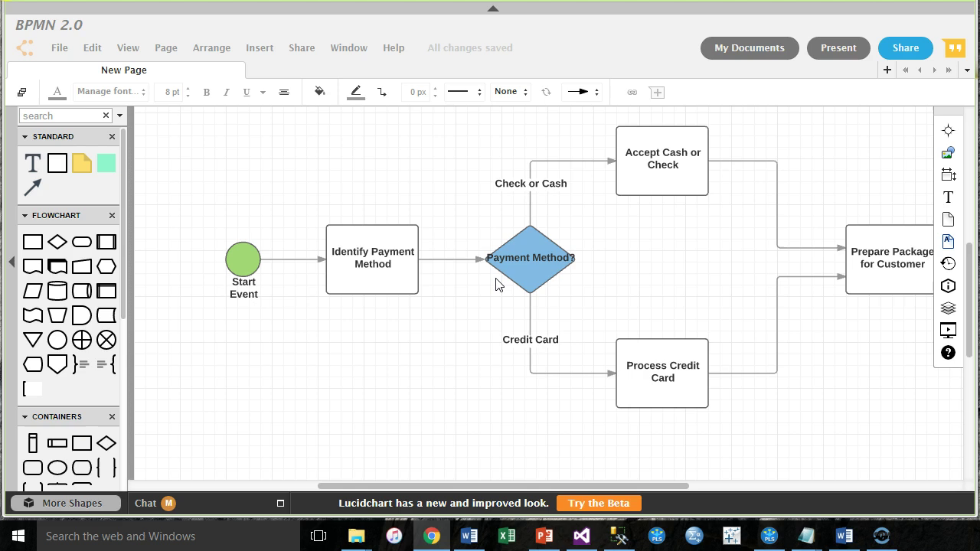
{"action": "key", "text": "ctrl+a"}
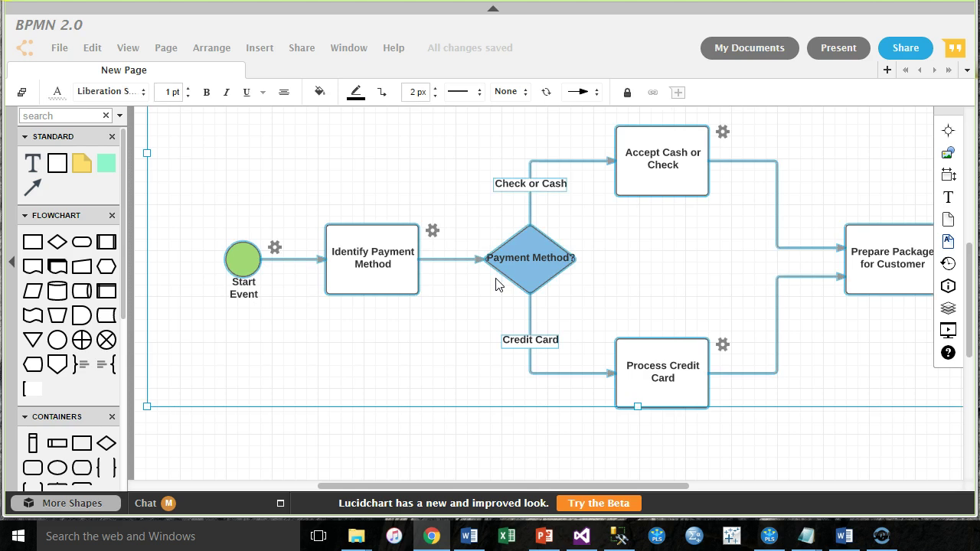
{"action": "key", "text": "Delete"}
{"action": "left_click", "coordinate": [511, 354]}
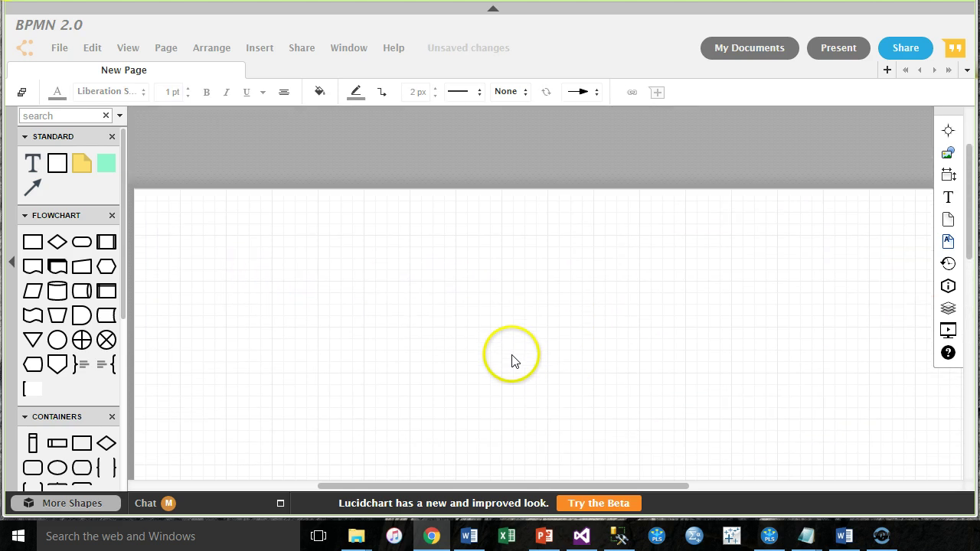
Review slide 13 and the Problem 2 doughnut-pricing slide in PowerPoint, then return to Lucidchart
{"action": "left_click", "coordinate": [545, 536]}
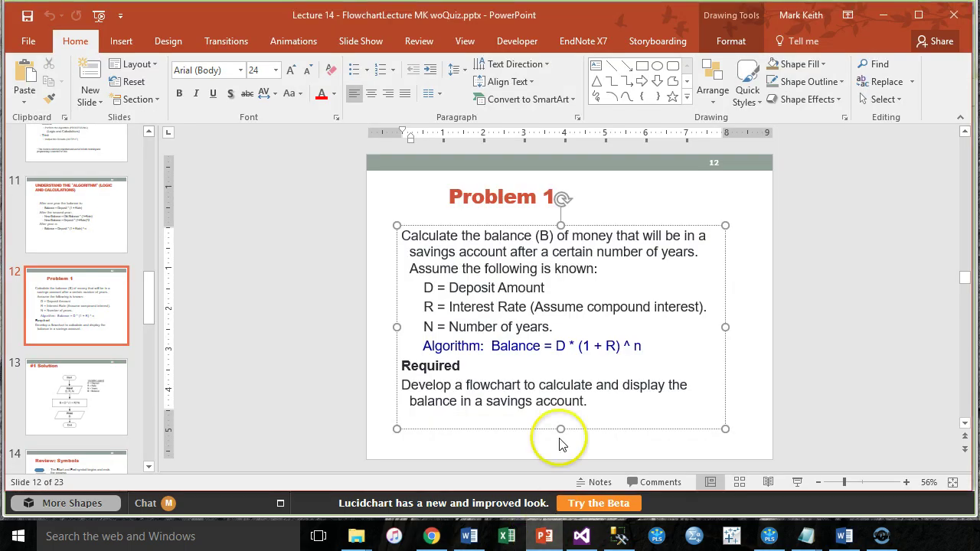
{"action": "left_click", "coordinate": [72, 386]}
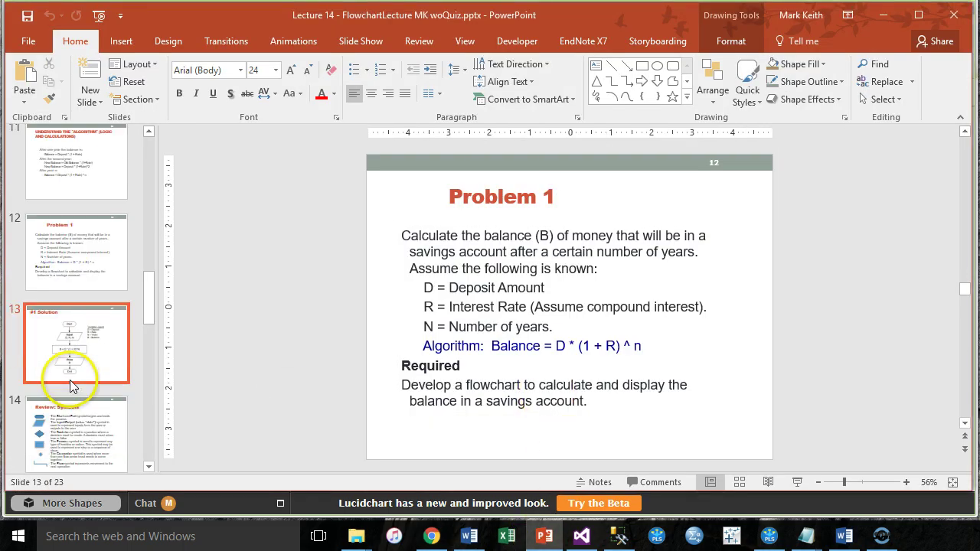
{"action": "scroll", "coordinate": [71, 385], "scroll_direction": "down", "scroll_amount": 5}
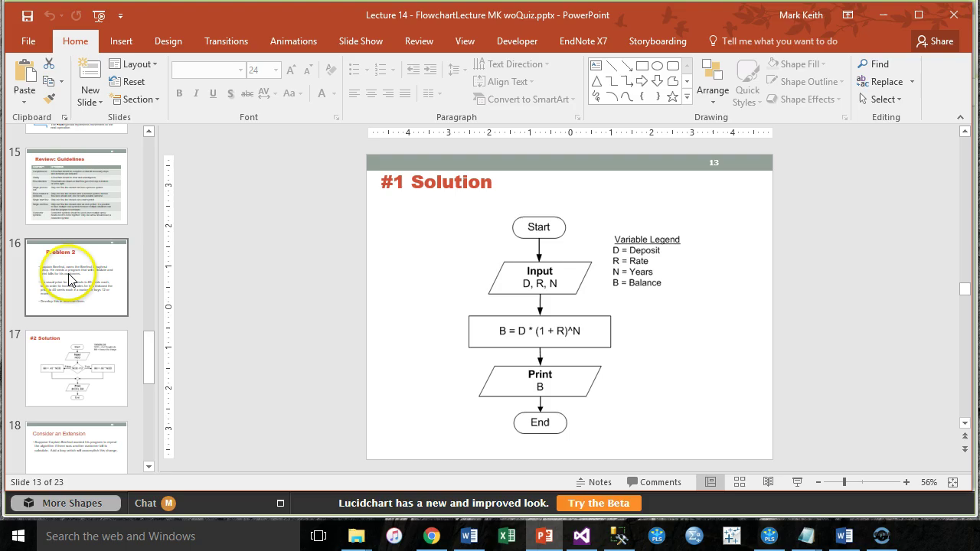
{"action": "left_click", "coordinate": [69, 278]}
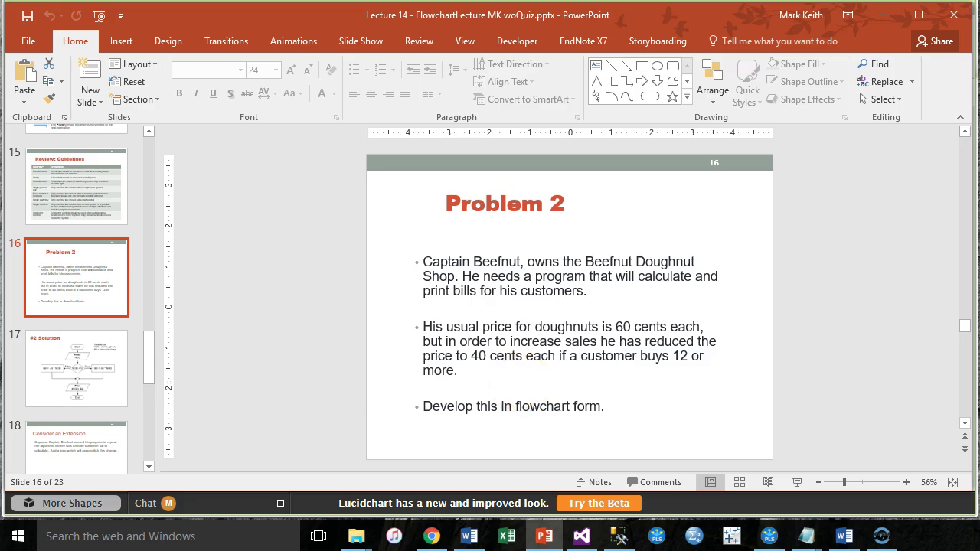
{"action": "key", "text": "alt+Tab"}
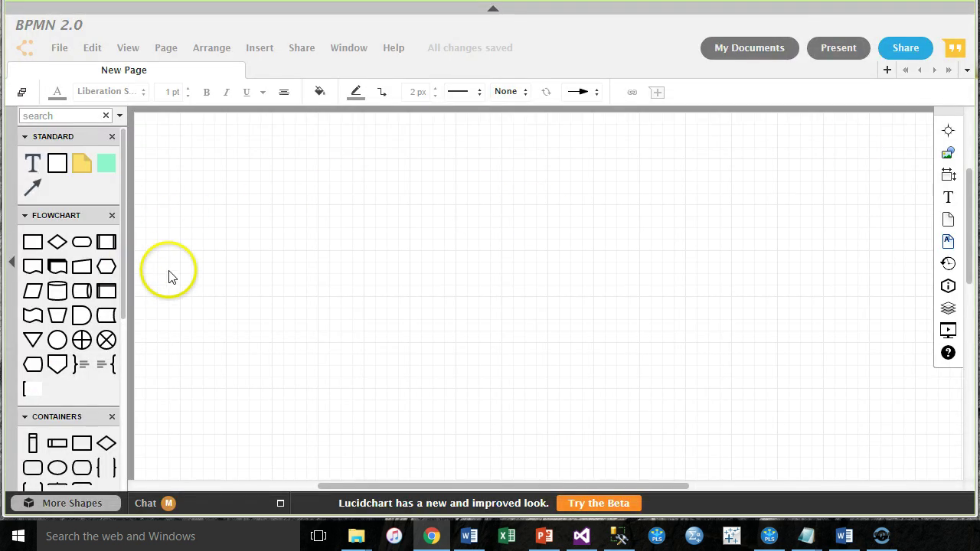
Add a Start terminator at the left of the page, sized 0.675 by 0.375 in
{"action": "left_click_drag", "start_coordinate": [82, 242], "coordinate": [201, 246]}
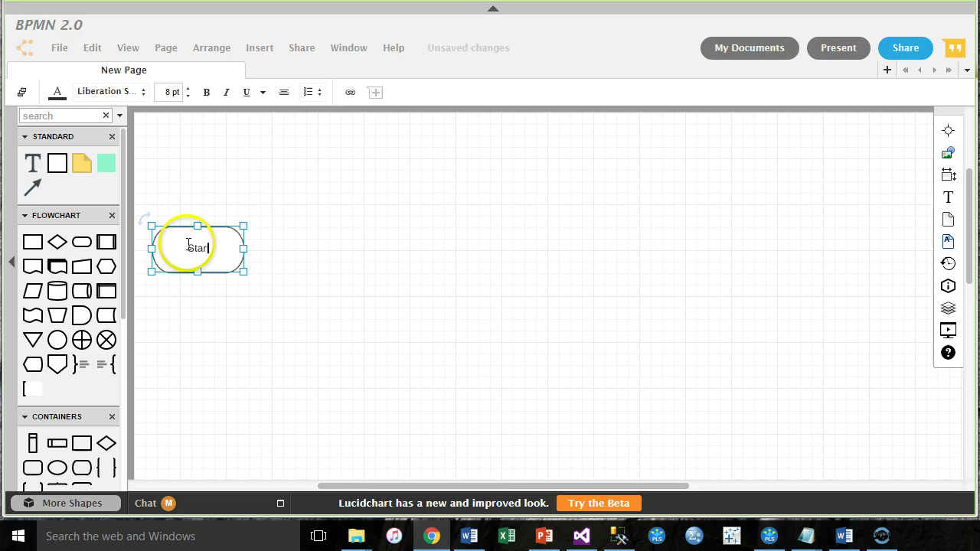
{"action": "left_click", "coordinate": [284, 284]}
{"action": "left_click", "coordinate": [221, 249]}
{"action": "left_click", "coordinate": [241, 269]}
{"action": "left_click_drag", "start_coordinate": [242, 270], "coordinate": [214, 261]}
{"action": "left_click", "coordinate": [284, 265]}
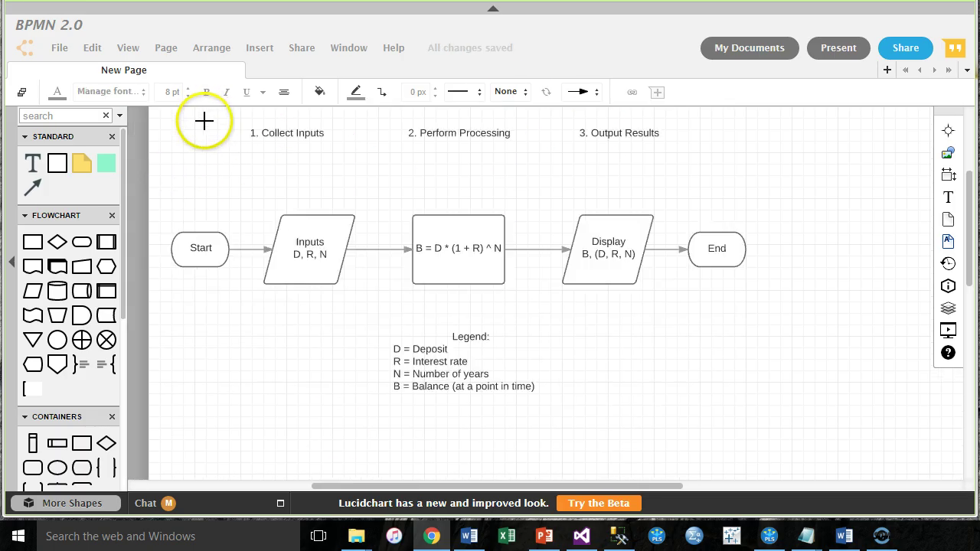
Paste the three stage headings from the earlier flowchart and position them above the flow
{"action": "left_click_drag", "start_coordinate": [181, 115], "coordinate": [759, 168]}
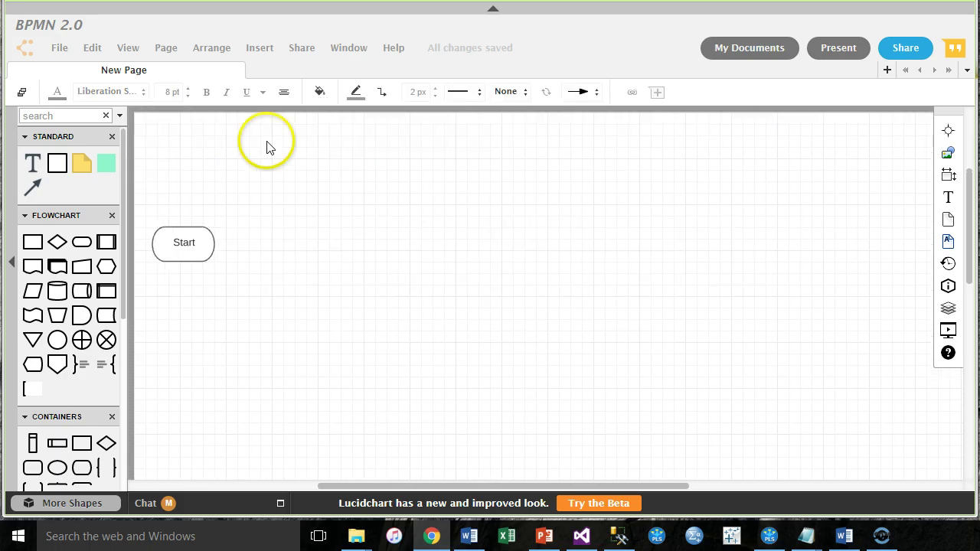
{"action": "key", "text": "ctrl+v"}
{"action": "left_click_drag", "start_coordinate": [300, 148], "coordinate": [323, 157]}
{"action": "left_click", "coordinate": [357, 252]}
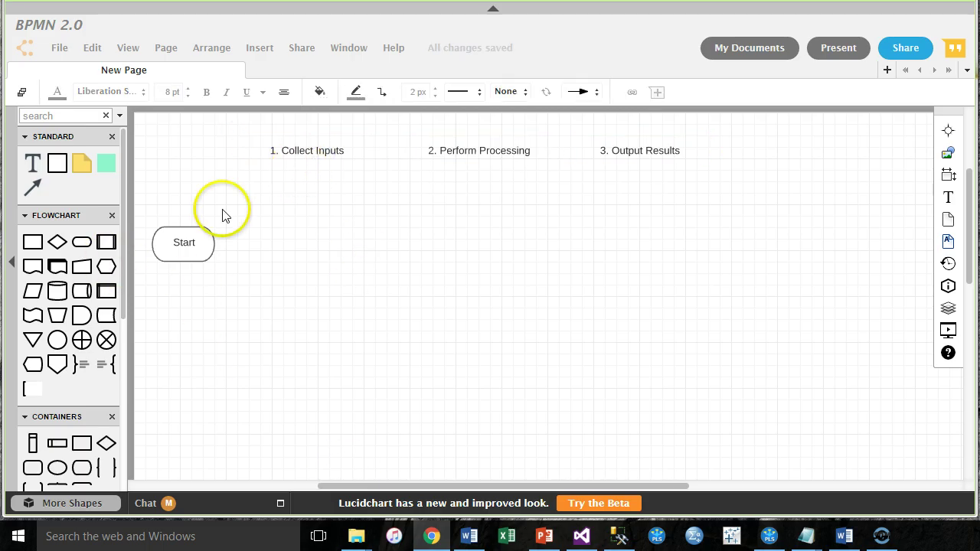
Place a Data parallelogram labelled 'Inputs Qty' to the right of Start
{"action": "left_click_drag", "start_coordinate": [148, 281], "coordinate": [307, 249]}
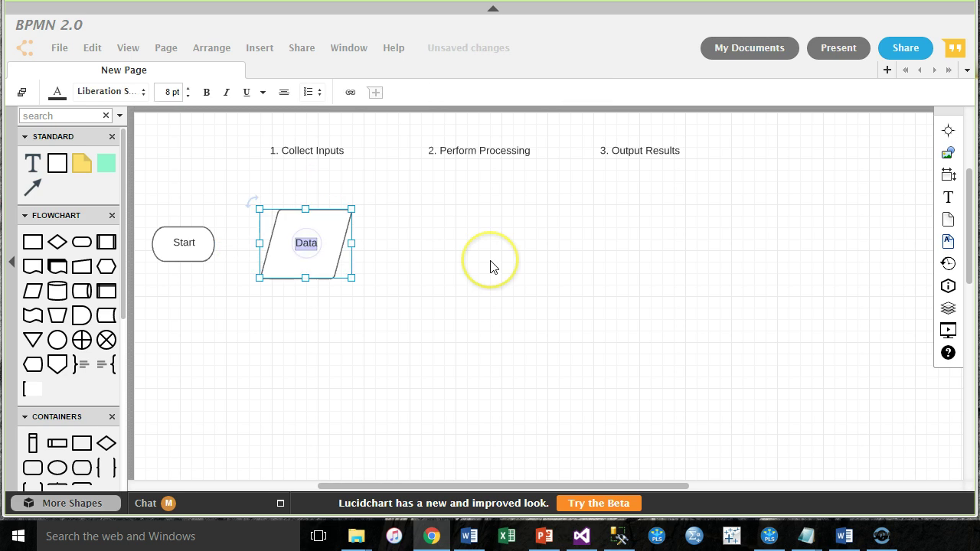
{"action": "type", "text": "Inputs"}
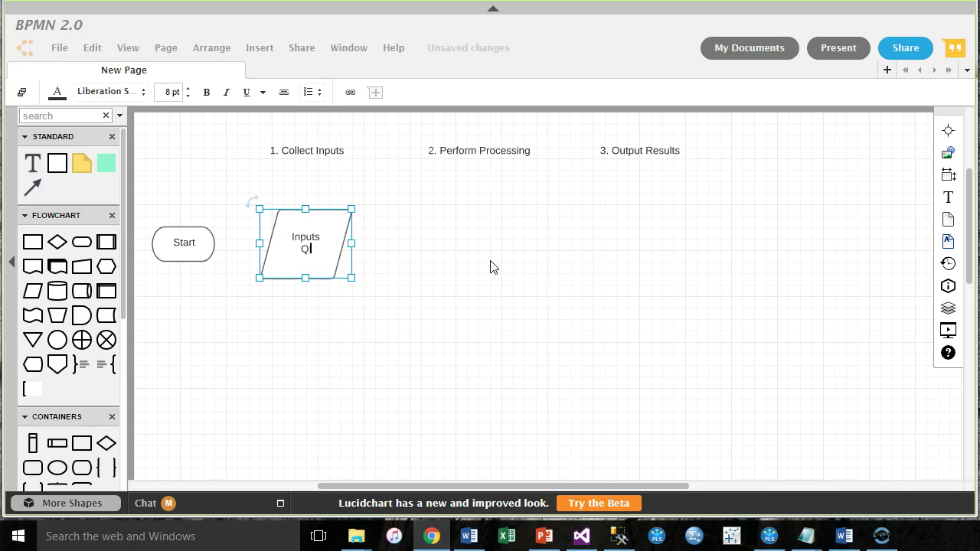
{"action": "left_click", "coordinate": [311, 278]}
{"action": "left_click", "coordinate": [345, 334]}
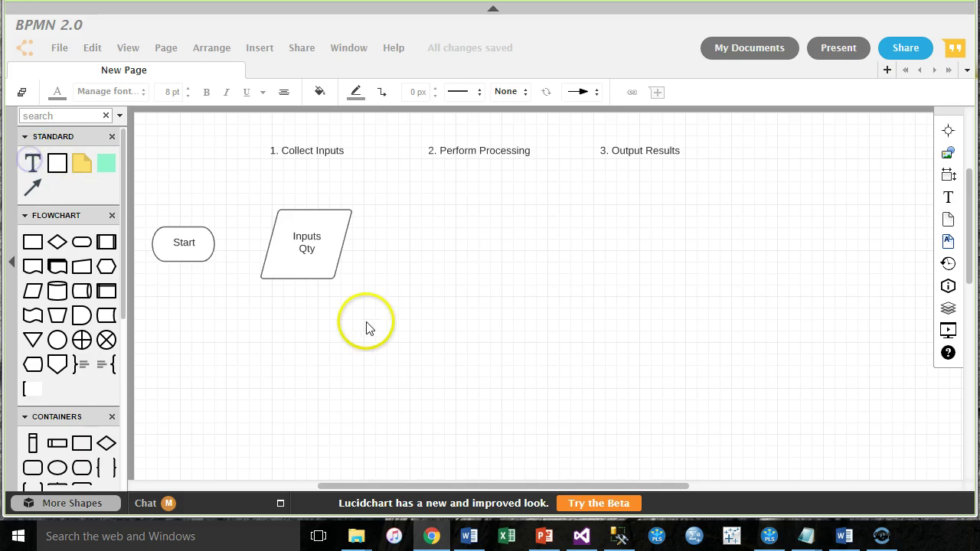
{"action": "left_click_drag", "start_coordinate": [372, 364], "coordinate": [580, 429]}
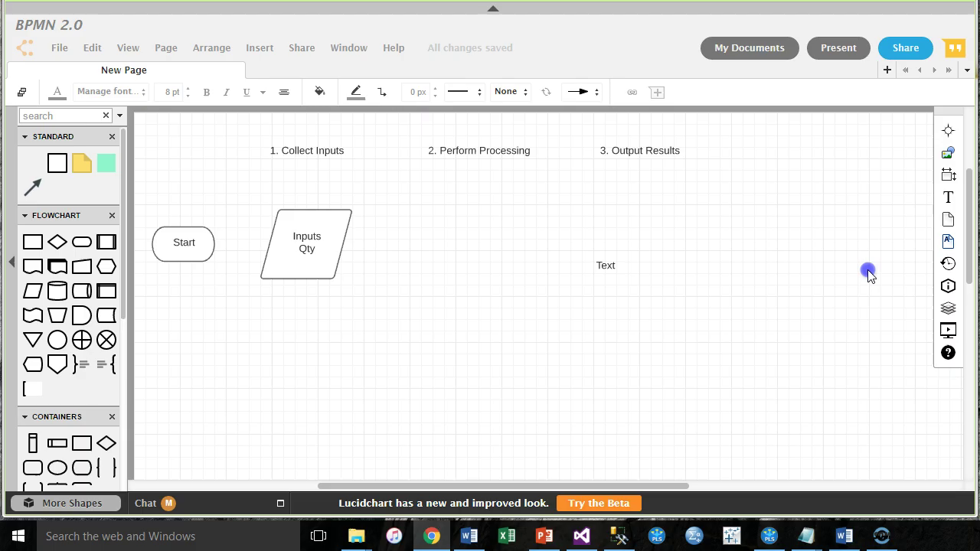
Add a left-aligned top-right text box reading 'Legend: Qty = Number of donuts'
{"action": "left_click_drag", "start_coordinate": [869, 273], "coordinate": [810, 146]}
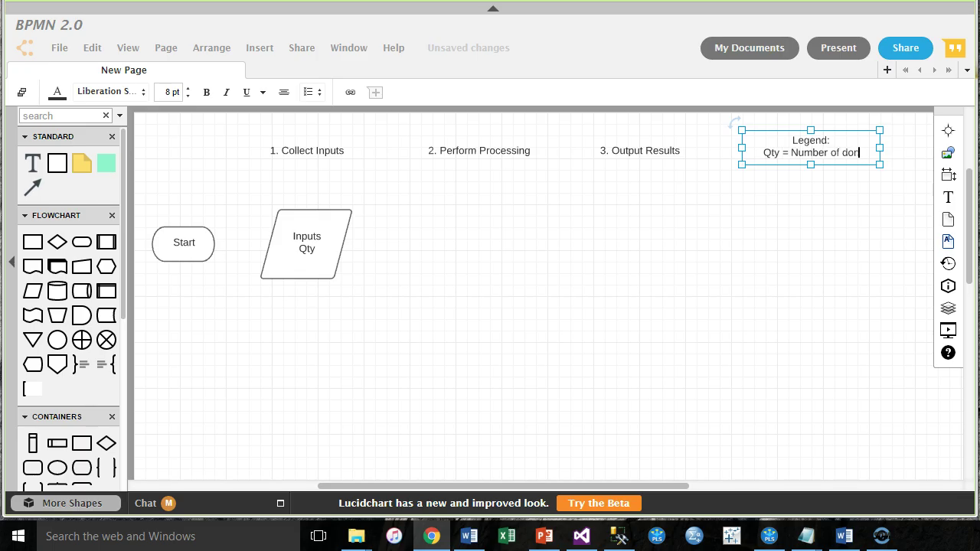
{"action": "type", "text": "uts desire"}
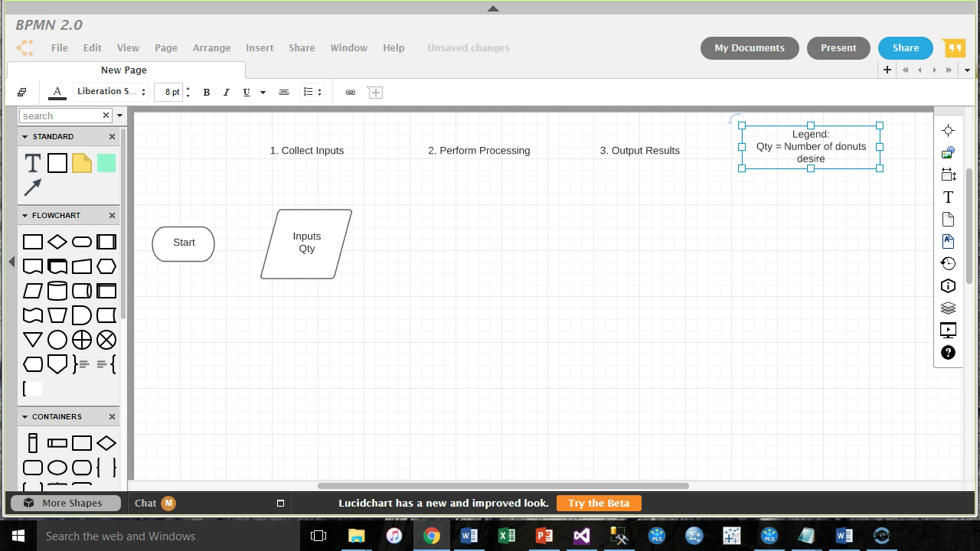
{"action": "key", "text": "BackSpace"}
{"action": "key", "text": "BackSpace"}
{"action": "key", "text": "BackSpace"}
{"action": "key", "text": "BackSpace"}
{"action": "key", "text": "BackSpace"}
{"action": "key", "text": "BackSpace"}
{"action": "key", "text": "BackSpace"}
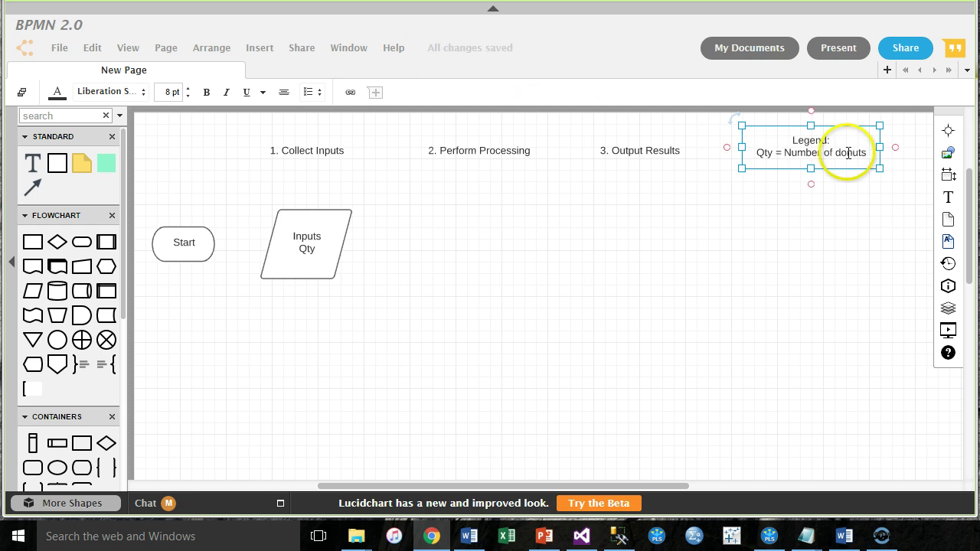
{"action": "left_click", "coordinate": [284, 92]}
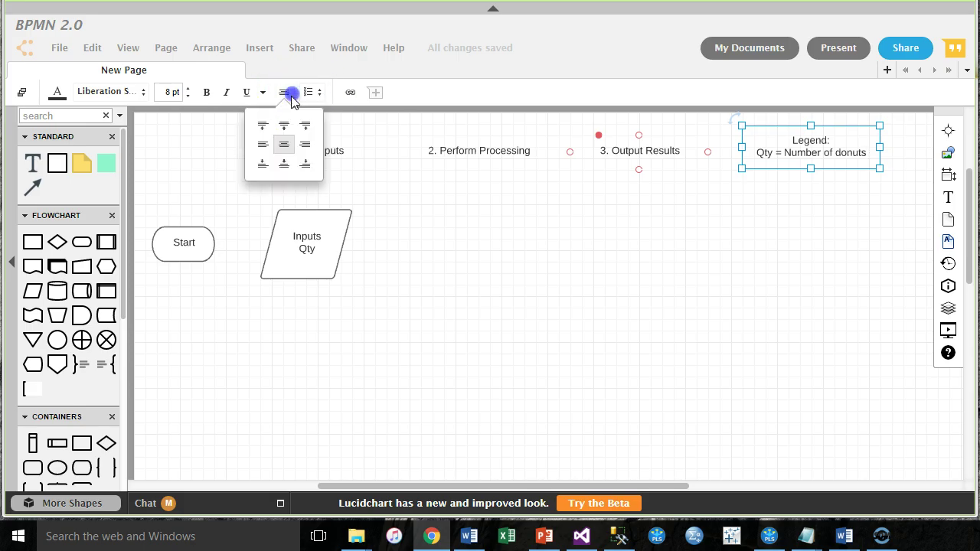
{"action": "left_click", "coordinate": [264, 146]}
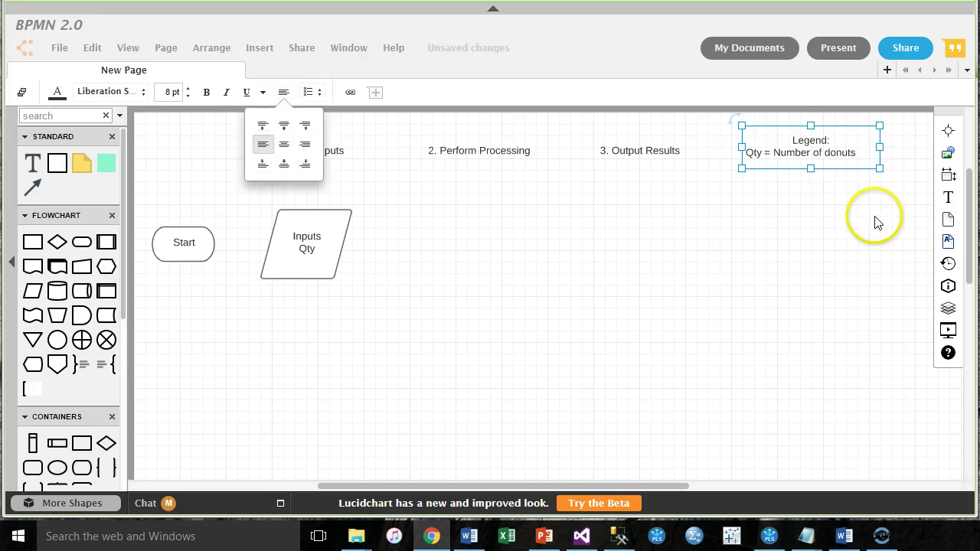
{"action": "left_click", "coordinate": [870, 266]}
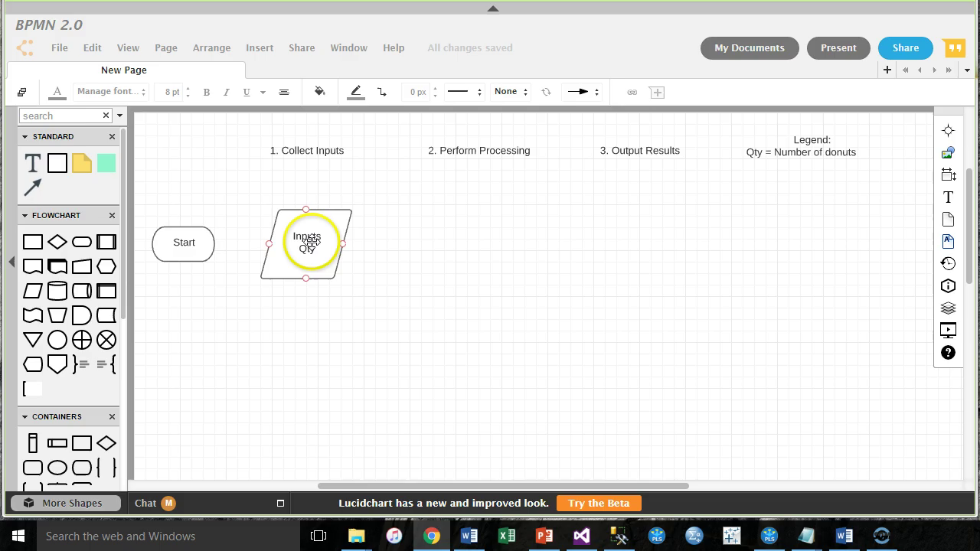
{"action": "left_click", "coordinate": [162, 232]}
{"action": "left_click", "coordinate": [569, 120]}
{"action": "left_click", "coordinate": [585, 92]}
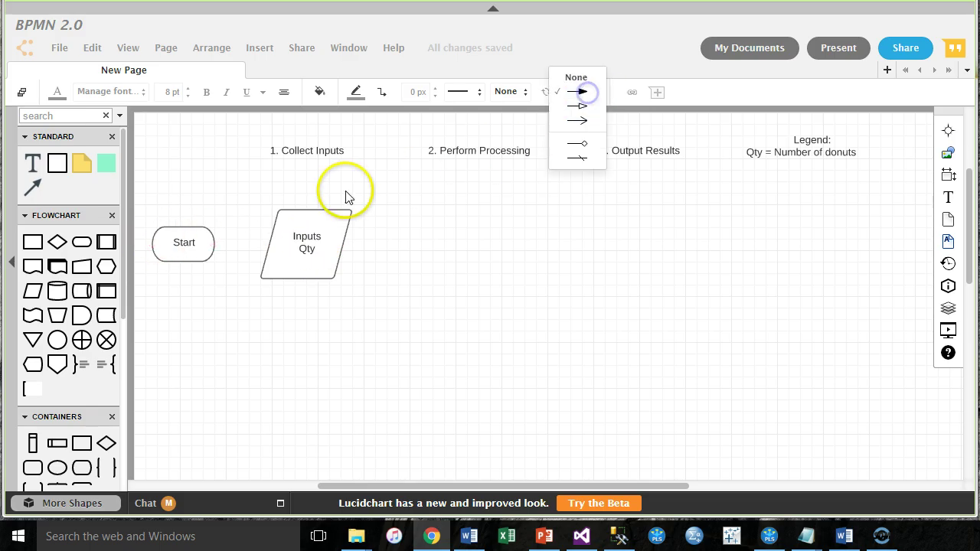
{"action": "left_click_drag", "start_coordinate": [215, 244], "coordinate": [269, 245]}
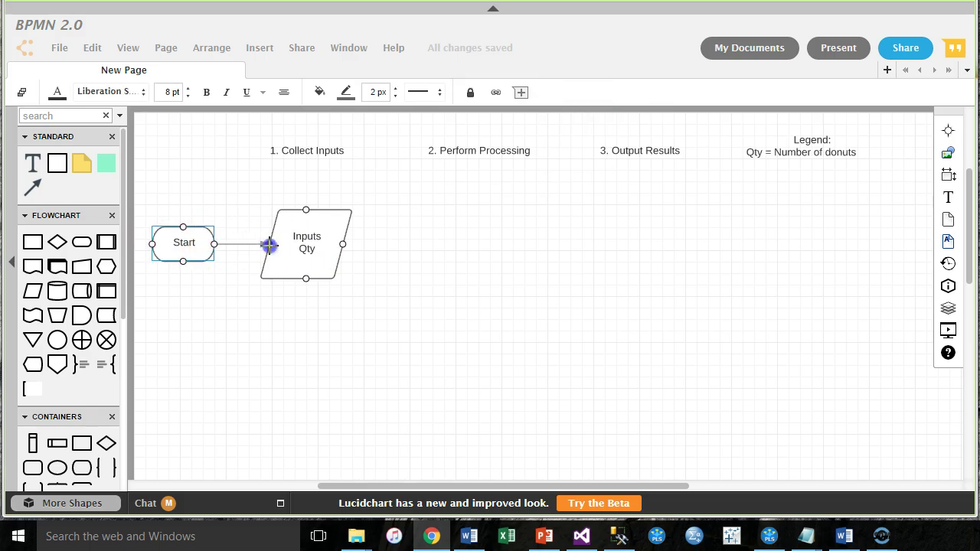
{"action": "left_click", "coordinate": [287, 327]}
{"action": "left_click", "coordinate": [283, 296]}
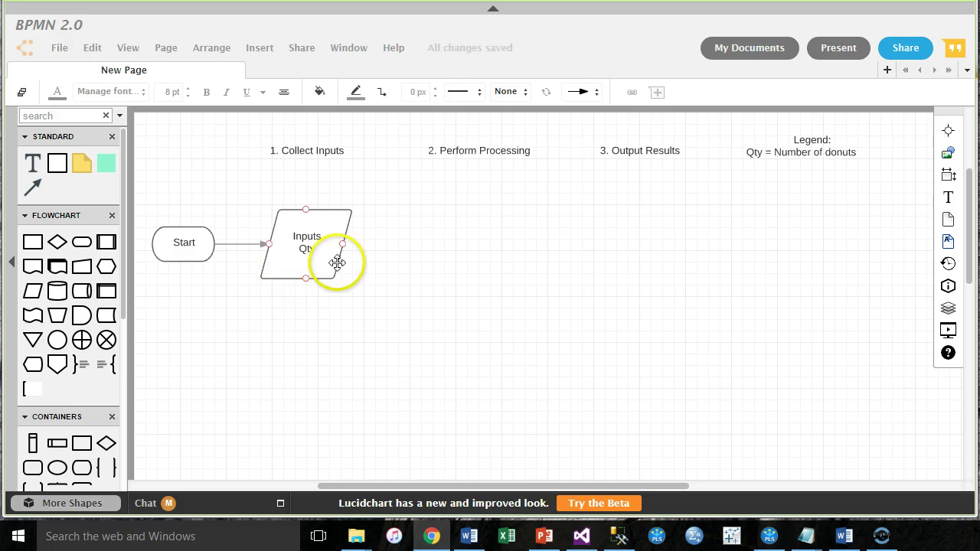
{"action": "left_click", "coordinate": [355, 310]}
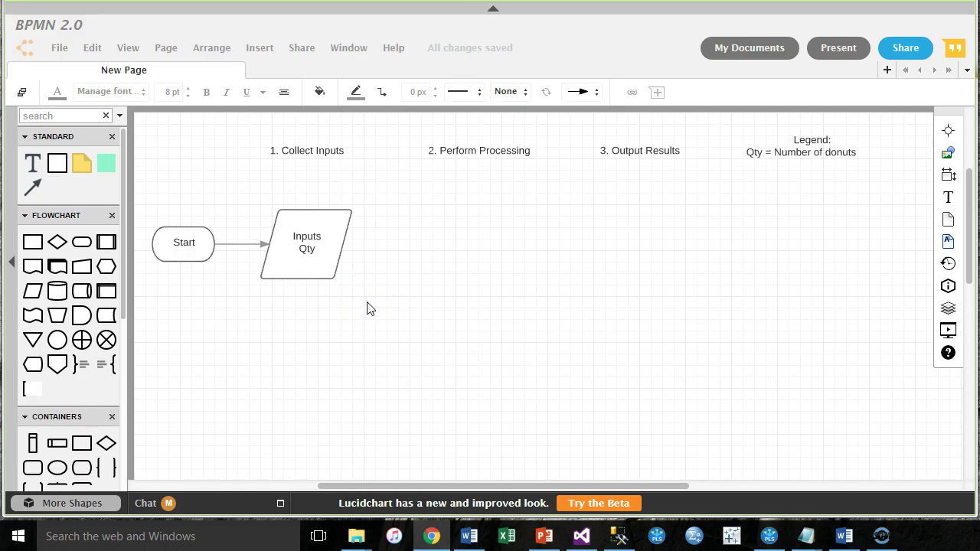
{"action": "left_click", "coordinate": [375, 307]}
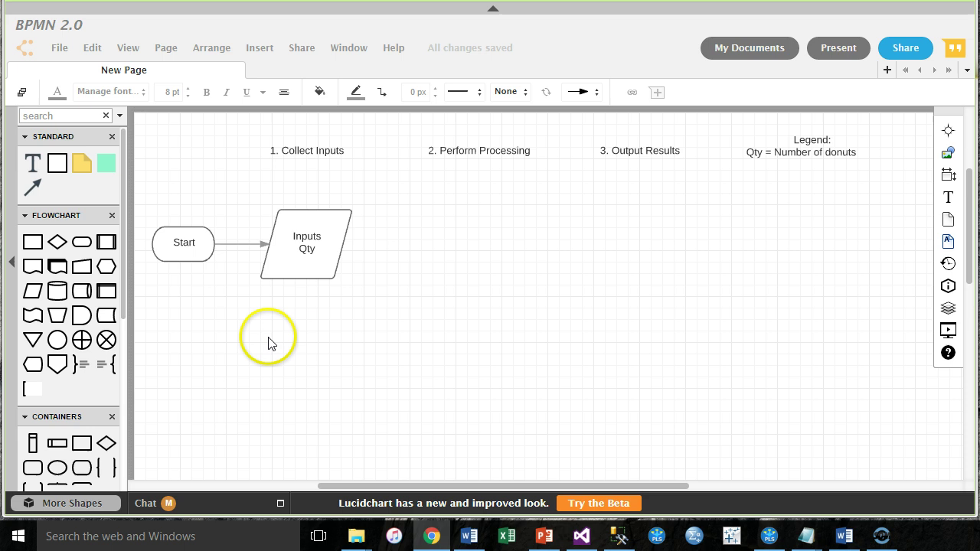
Place a decision diamond beside Inputs Qty and label it 'Qty >= 12?'
{"action": "left_click_drag", "start_coordinate": [57, 242], "coordinate": [434, 253]}
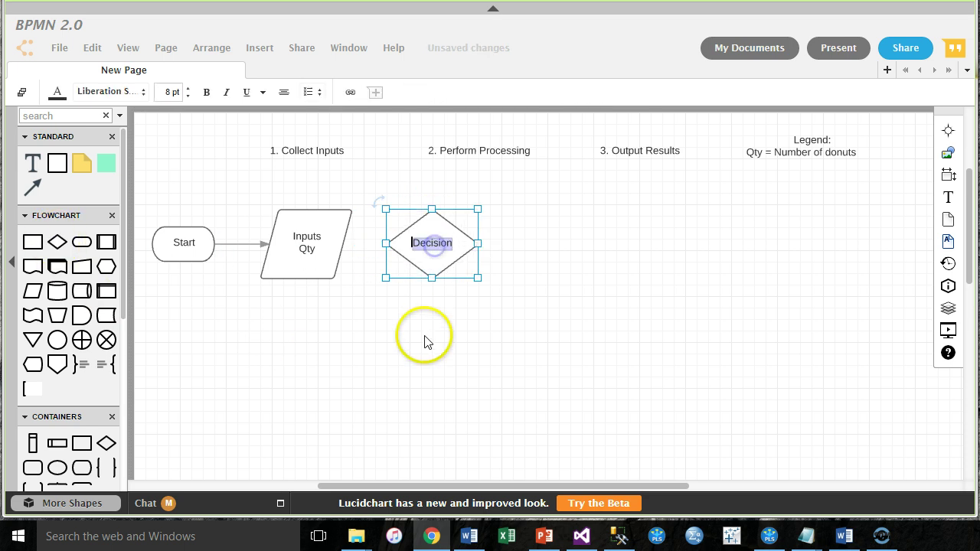
{"action": "double_click", "coordinate": [432, 230]}
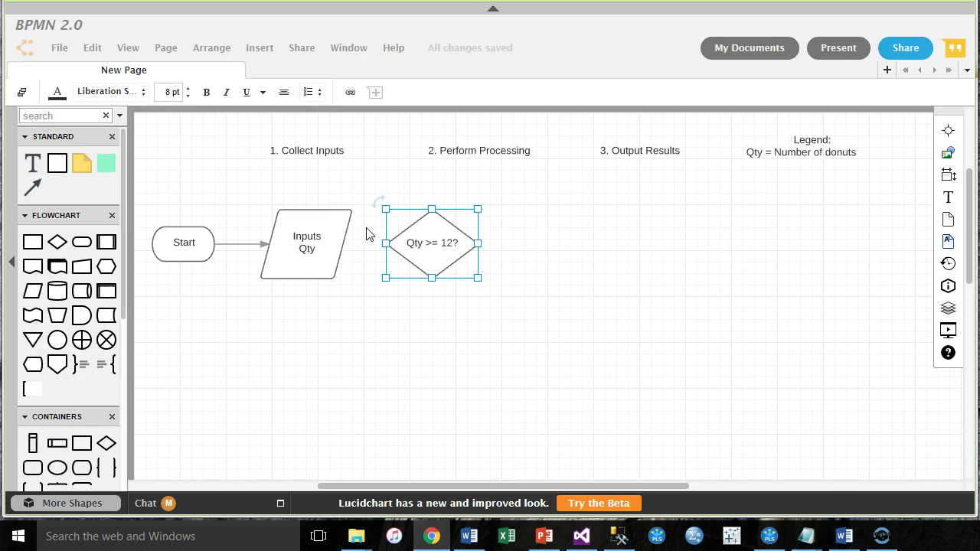
Draw an arrow from Inputs Qty to the 'Qty >= 12?' diamond
{"action": "left_click", "coordinate": [363, 343]}
{"action": "left_click", "coordinate": [35, 189]}
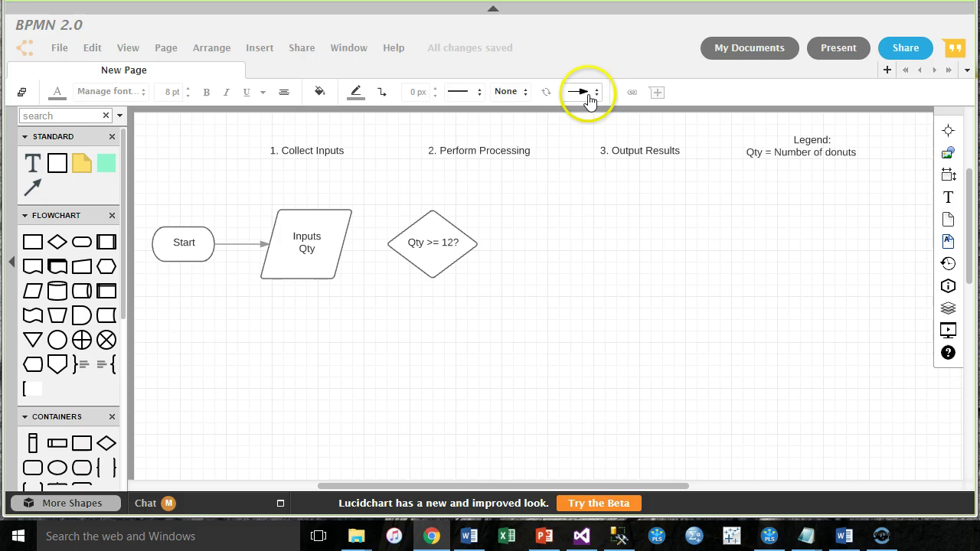
{"action": "left_click_drag", "start_coordinate": [343, 244], "coordinate": [387, 244]}
{"action": "left_click", "coordinate": [385, 388]}
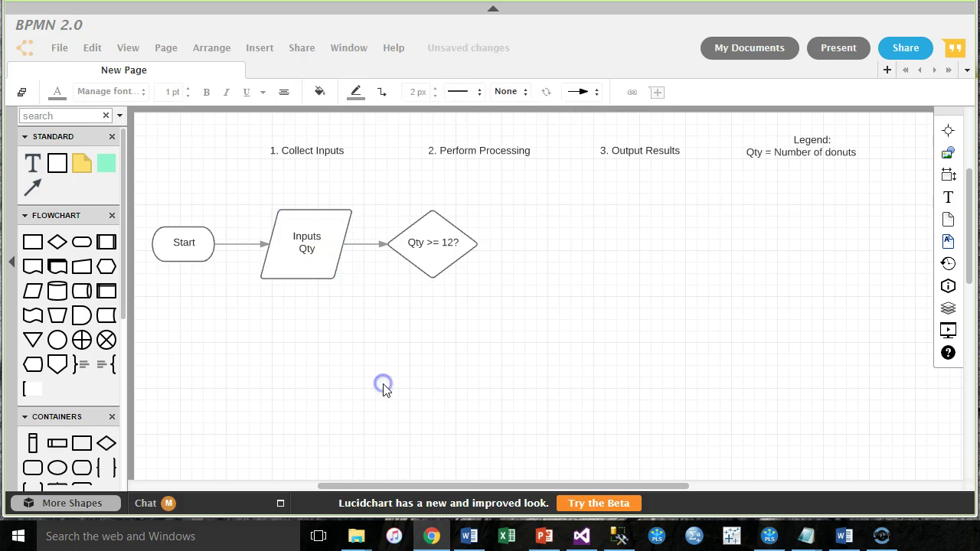
Select Start, Inputs Qty and the decision and move the row lower on the page
{"action": "left_click_drag", "start_coordinate": [521, 324], "coordinate": [226, 177]}
{"action": "left_click_drag", "start_coordinate": [416, 237], "coordinate": [416, 289]}
{"action": "left_click_drag", "start_coordinate": [571, 482], "coordinate": [636, 486]}
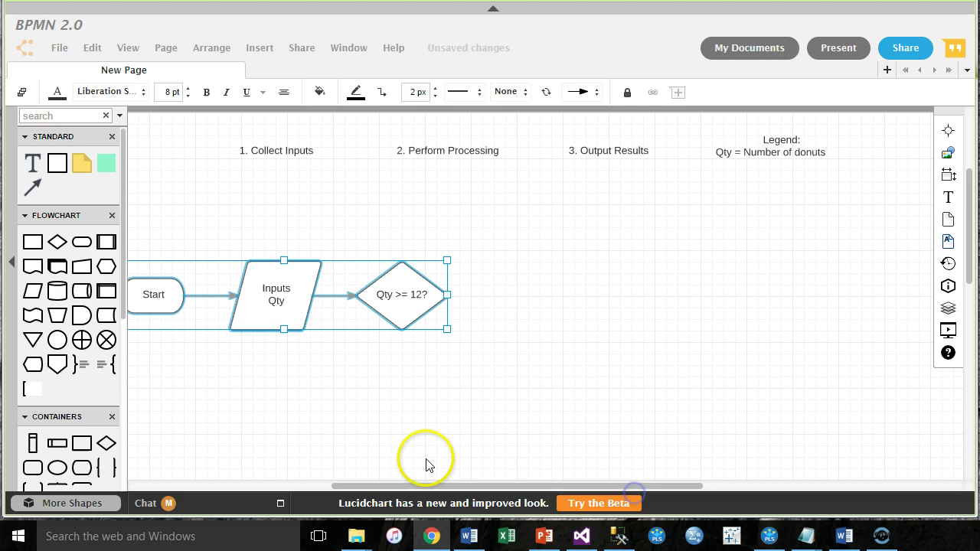
{"action": "left_click_drag", "start_coordinate": [426, 483], "coordinate": [409, 486]}
{"action": "left_click", "coordinate": [425, 414]}
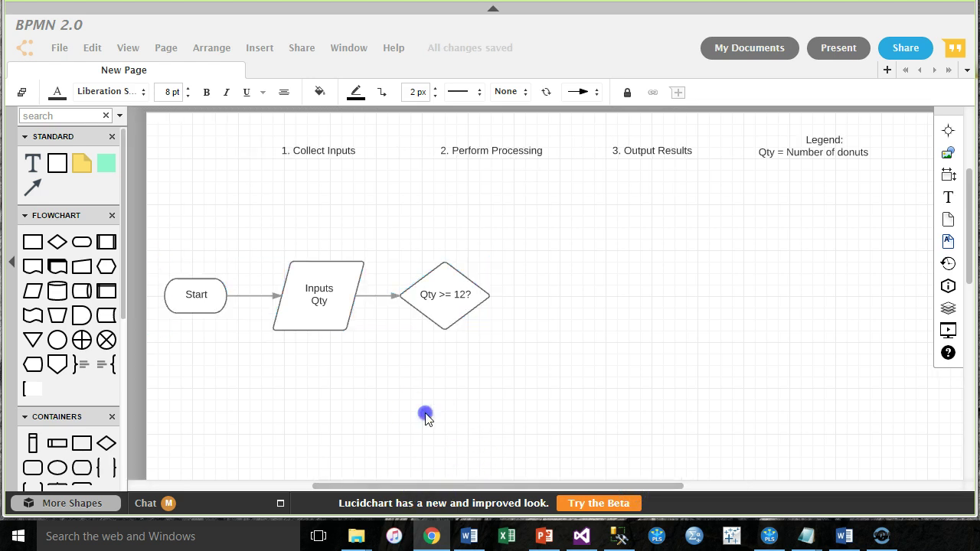
Add a half-inch-tall process box above the decision reading 'T = Qty * .4'
{"action": "left_click", "coordinate": [36, 242]}
{"action": "left_click_drag", "start_coordinate": [37, 242], "coordinate": [452, 219]}
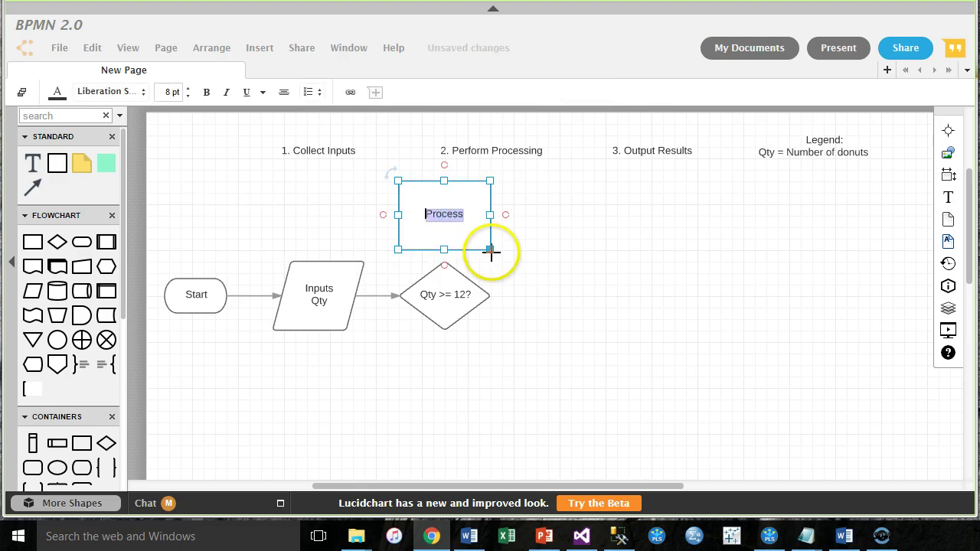
{"action": "left_click_drag", "start_coordinate": [491, 249], "coordinate": [466, 220]}
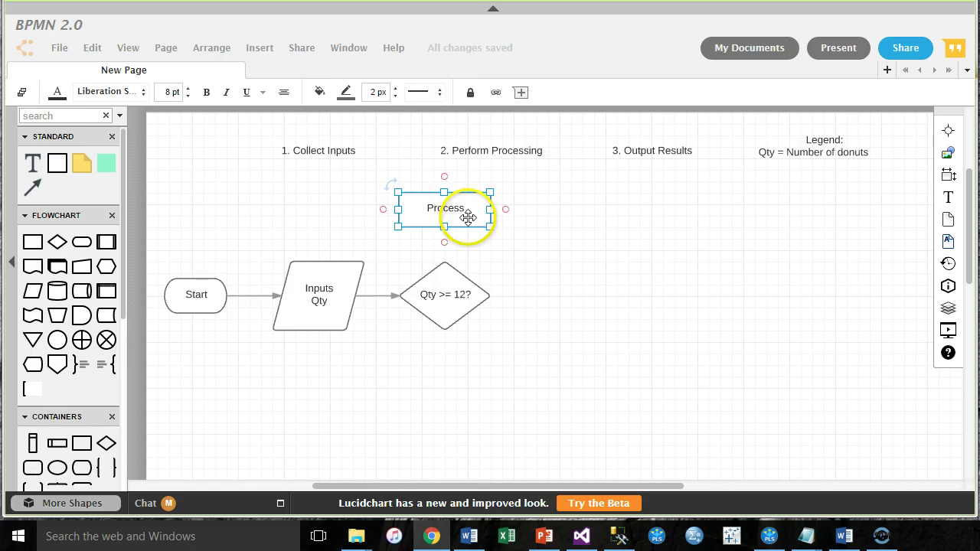
{"action": "double_click", "coordinate": [455, 208]}
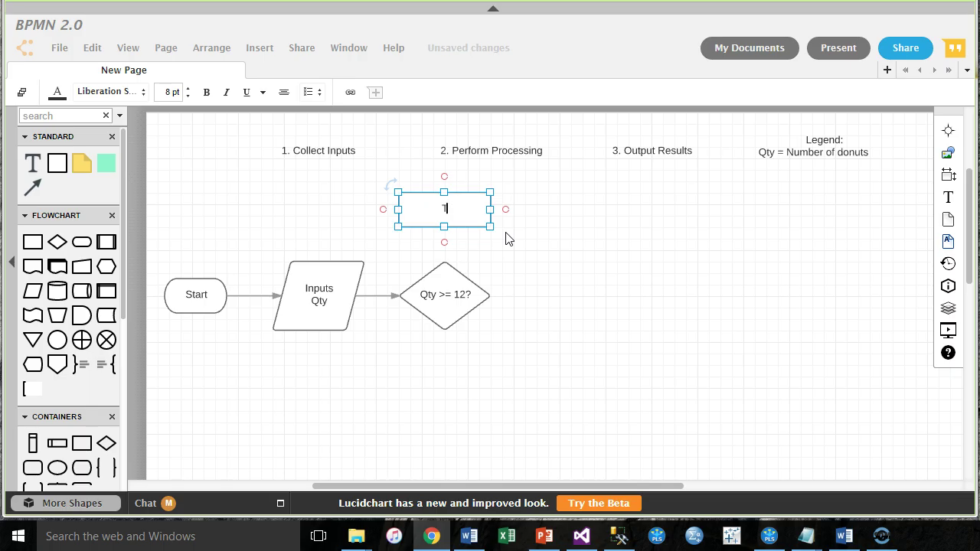
Add the line 'T = Total bill' to the legend
{"action": "left_click", "coordinate": [829, 145]}
{"action": "double_click", "coordinate": [832, 149]}
{"action": "left_click", "coordinate": [873, 152]}
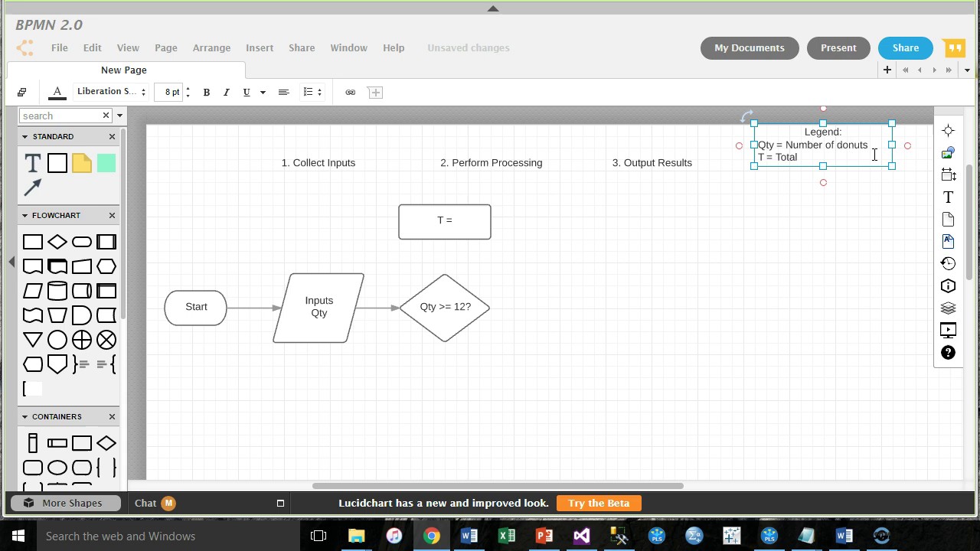
{"action": "left_click", "coordinate": [810, 171]}
Reopen the 'T = Qty * .4' process box to edit its formula
{"action": "left_click", "coordinate": [740, 276]}
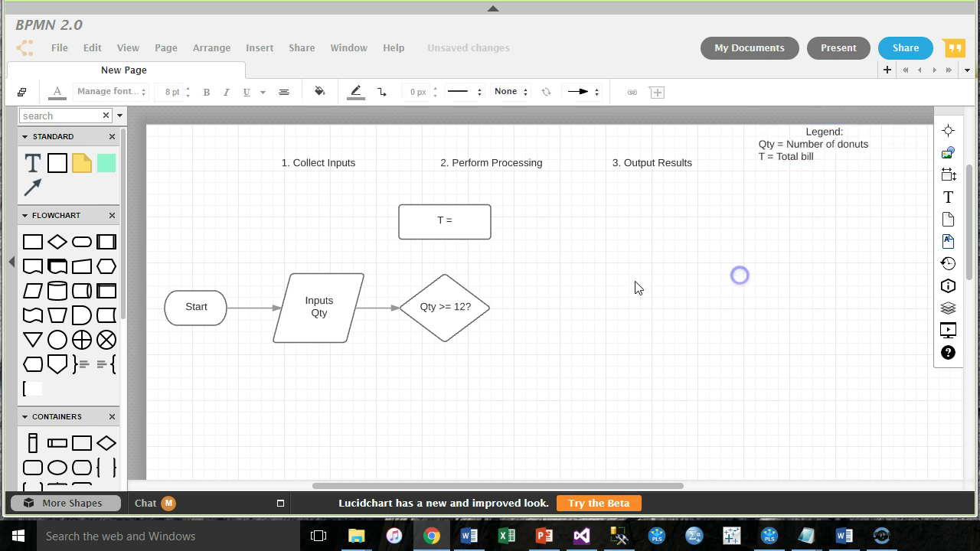
{"action": "left_click", "coordinate": [442, 220]}
{"action": "double_click", "coordinate": [444, 219]}
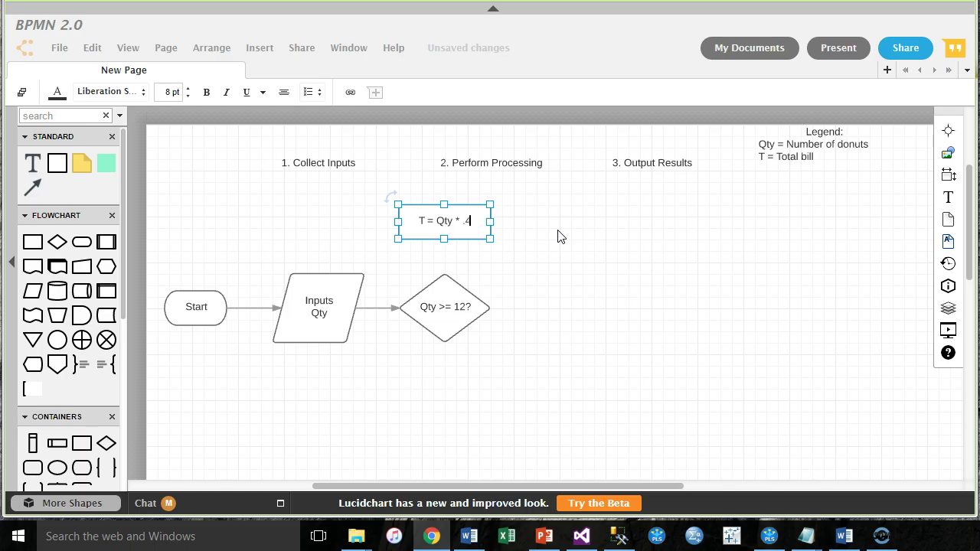
Duplicate the T = Qty * .4 box and place the copy below the decision
{"action": "left_click", "coordinate": [559, 237]}
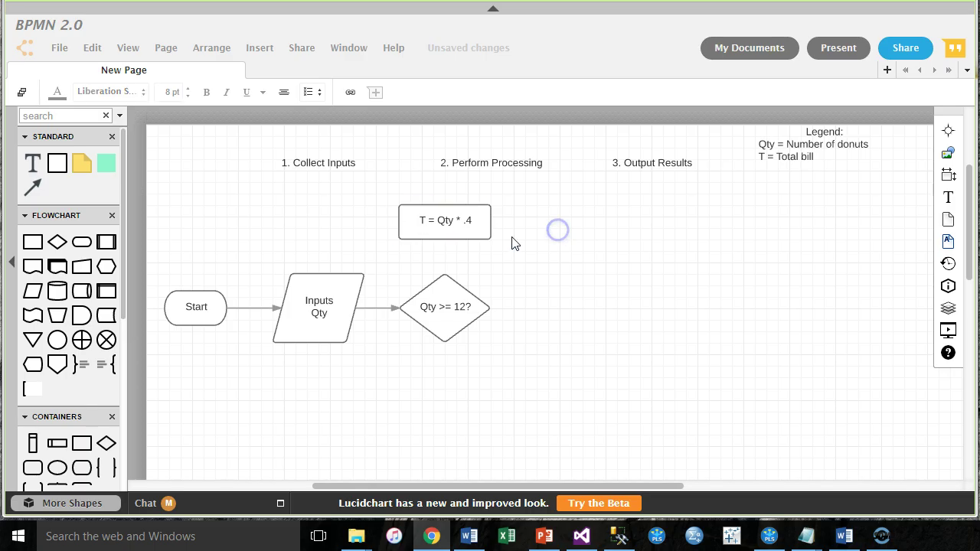
{"action": "left_click", "coordinate": [466, 225]}
{"action": "key", "text": "ctrl+c"}
{"action": "left_click", "coordinate": [554, 302]}
{"action": "key", "text": "ctrl+v"}
{"action": "left_click_drag", "start_coordinate": [519, 286], "coordinate": [445, 406]}
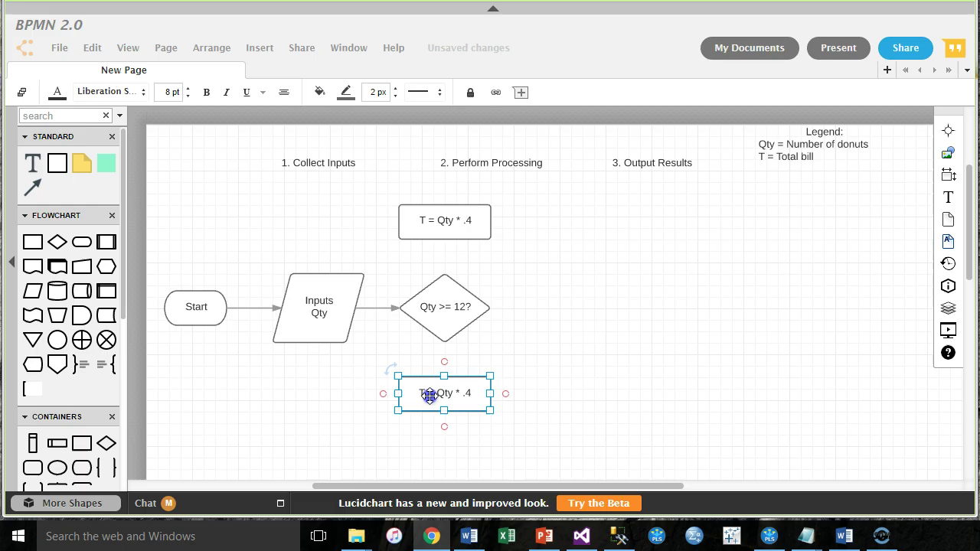
Change the copied box's formula to T = Qty * .6
{"action": "double_click", "coordinate": [438, 394]}
{"action": "left_click", "coordinate": [475, 396]}
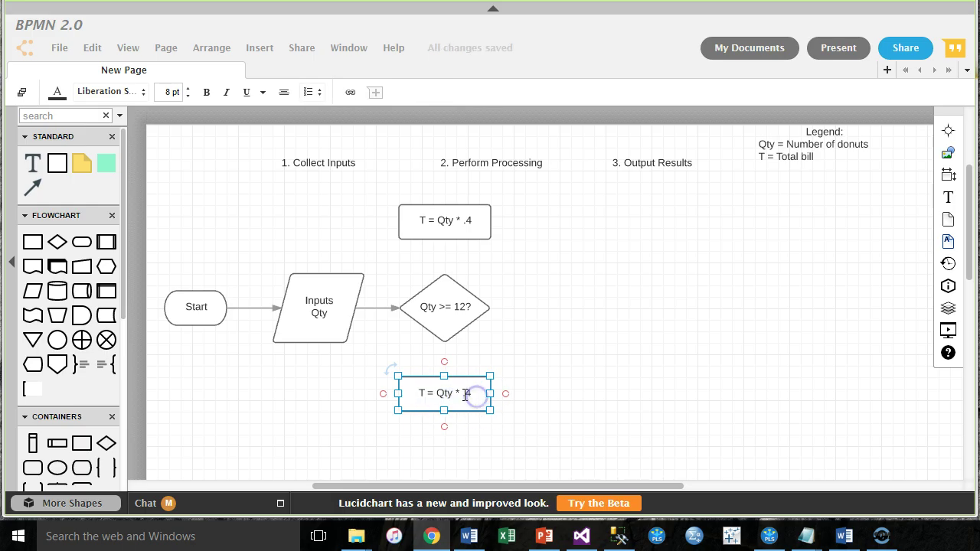
{"action": "type", "text": "6"}
{"action": "left_click", "coordinate": [570, 309]}
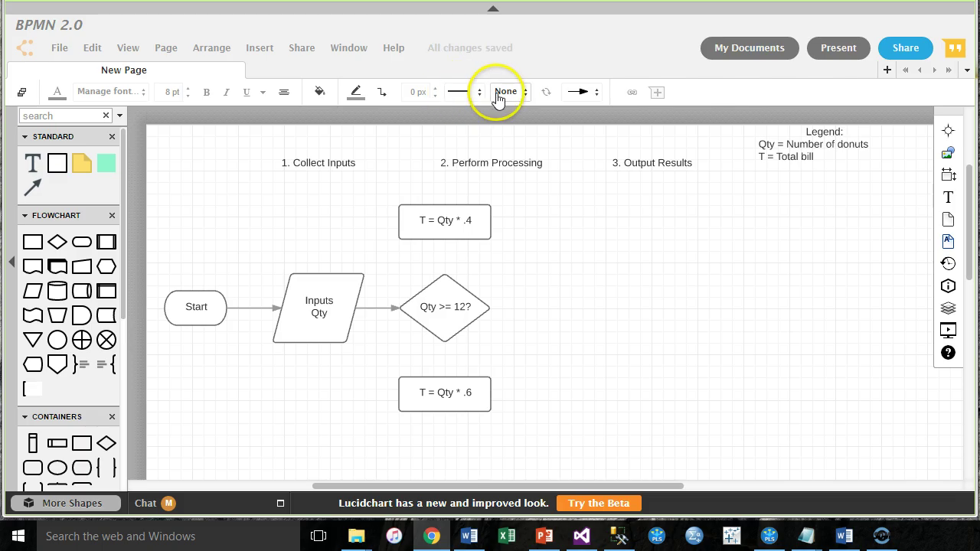
{"action": "left_click", "coordinate": [460, 94]}
Draw the Yes connector from the diamond to T = Qty * .4 and No to T = Qty * .6
{"action": "left_click_drag", "start_coordinate": [468, 204], "coordinate": [446, 243]}
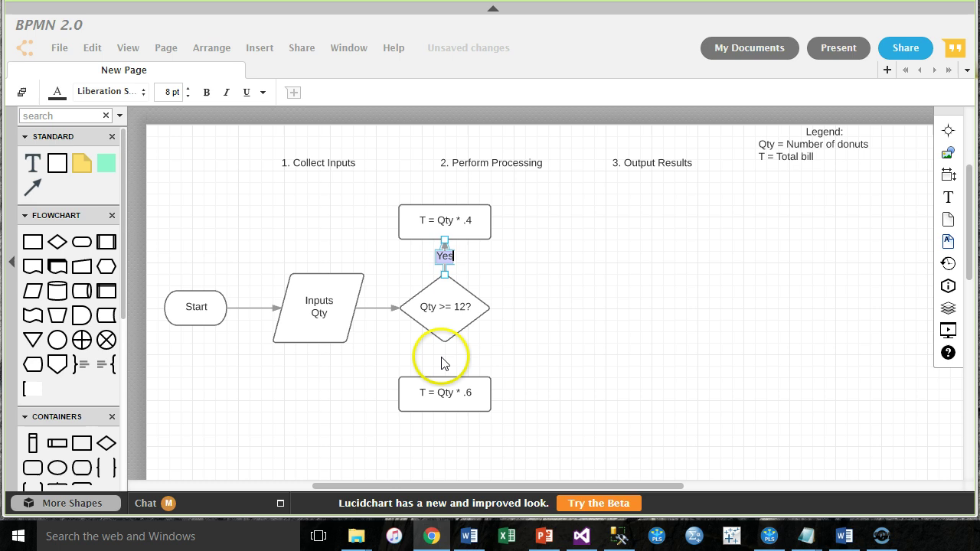
{"action": "left_click_drag", "start_coordinate": [445, 342], "coordinate": [445, 377]}
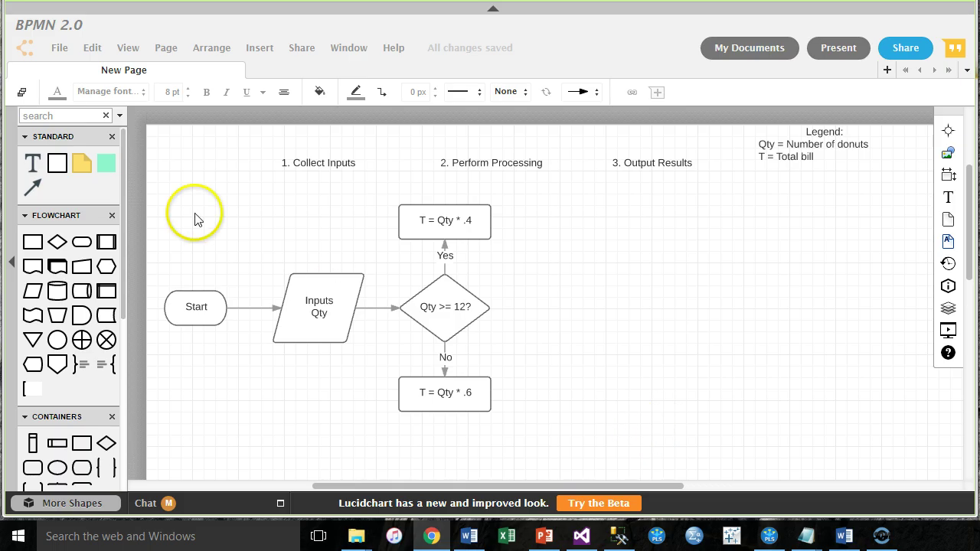
Marquee-select the decision, both formula boxes and their connectors, and move them about 58 px right
{"action": "left_click", "coordinate": [452, 216]}
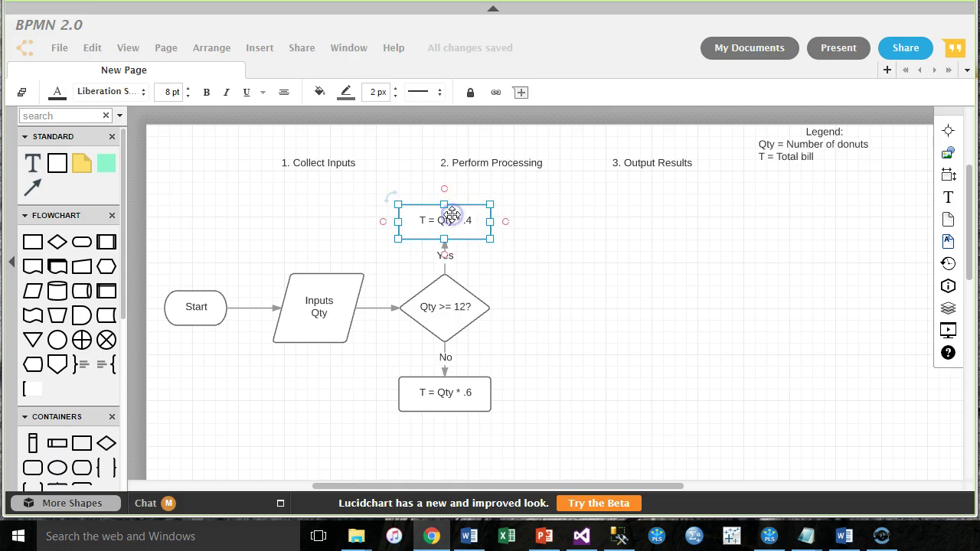
{"action": "left_click", "coordinate": [431, 391], "text": "shift"}
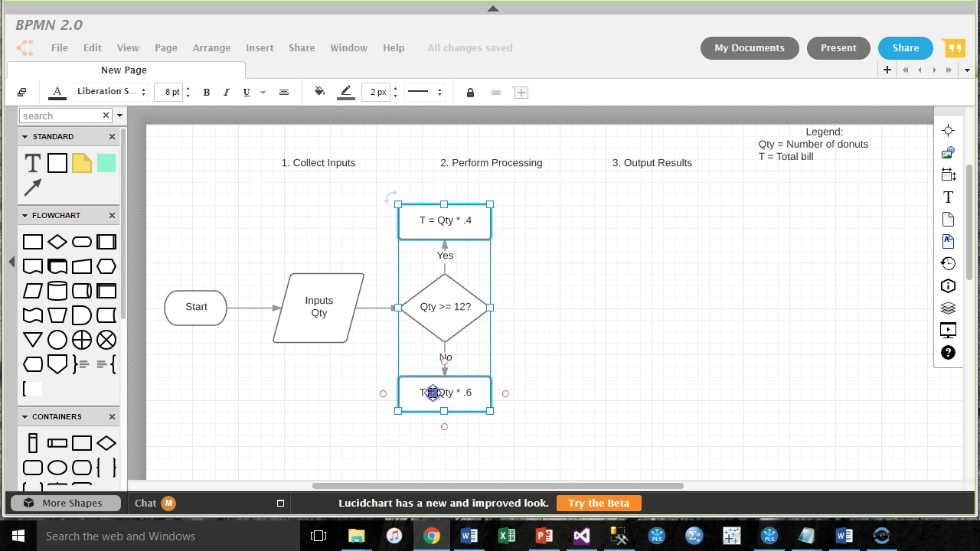
{"action": "left_click", "coordinate": [461, 306]}
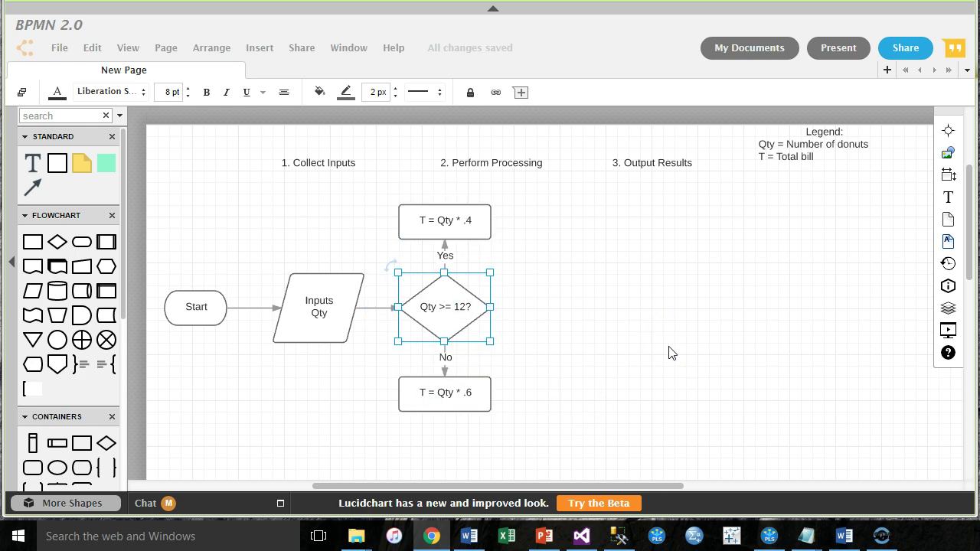
{"action": "left_click_drag", "start_coordinate": [531, 428], "coordinate": [370, 187]}
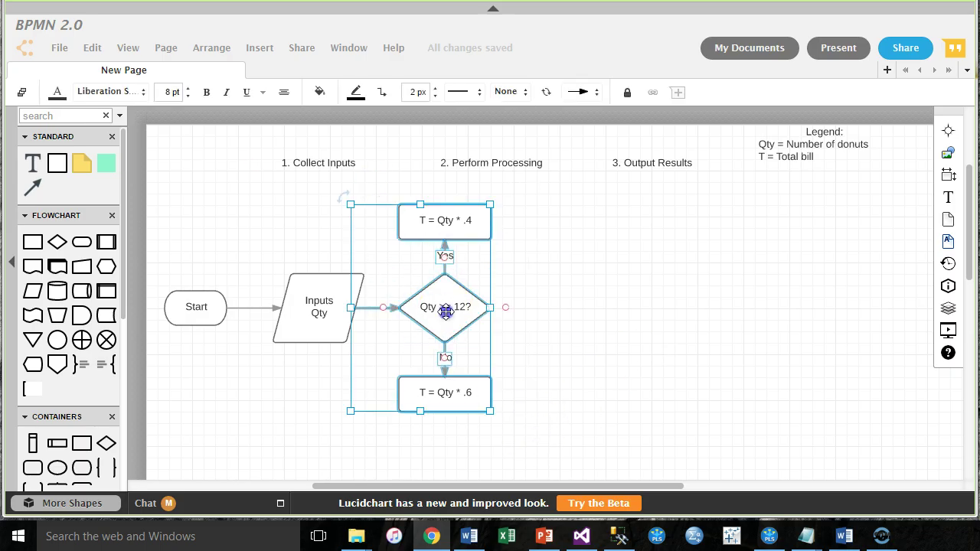
{"action": "left_click_drag", "start_coordinate": [446, 309], "coordinate": [493, 310]}
{"action": "left_click", "coordinate": [632, 335]}
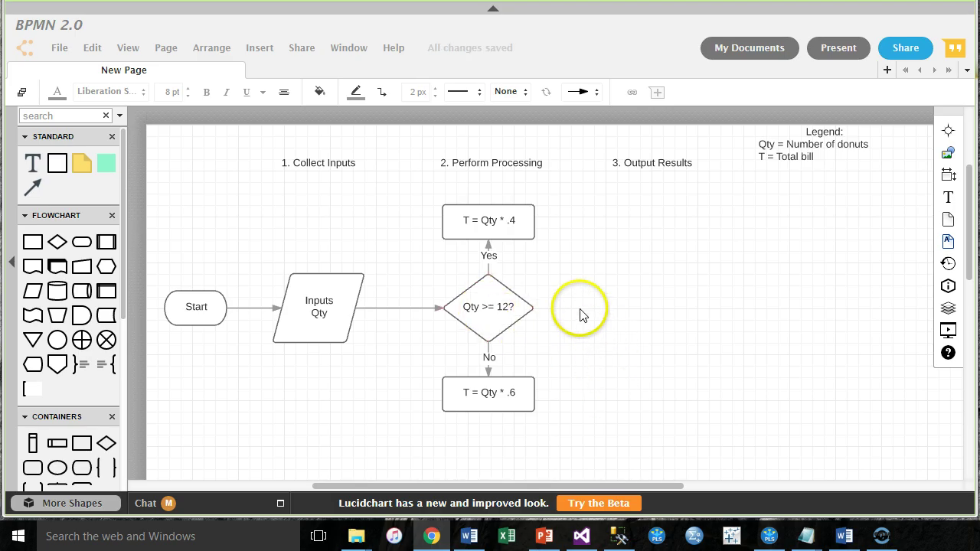
{"action": "left_click", "coordinate": [291, 309]}
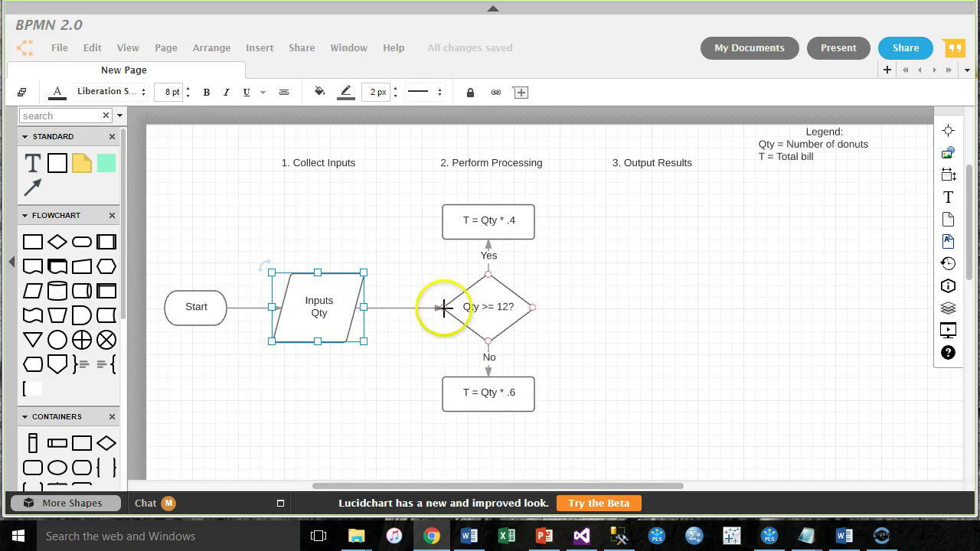
{"action": "left_click", "coordinate": [487, 219]}
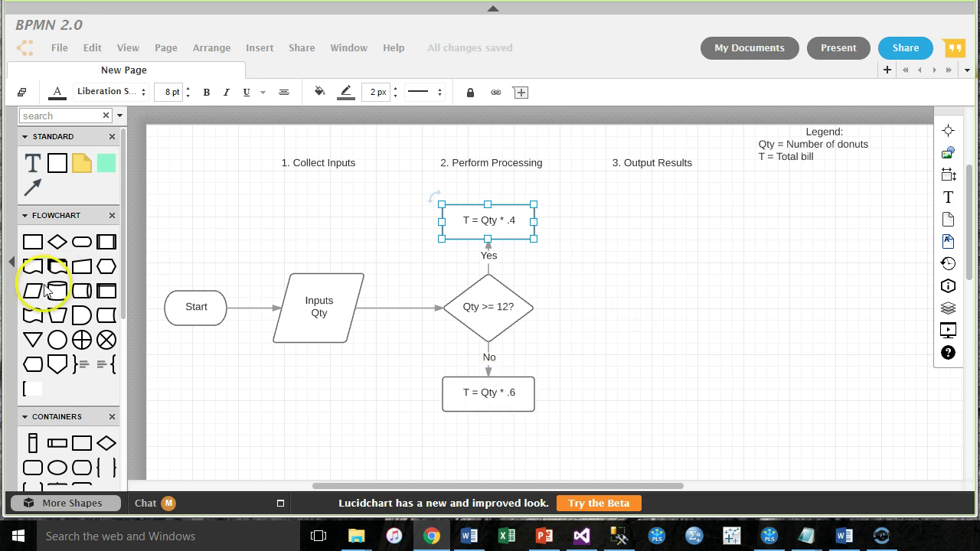
Place a data parallelogram under Output Results and label it 'Print T, (Qty)'
{"action": "left_click_drag", "start_coordinate": [101, 300], "coordinate": [665, 301]}
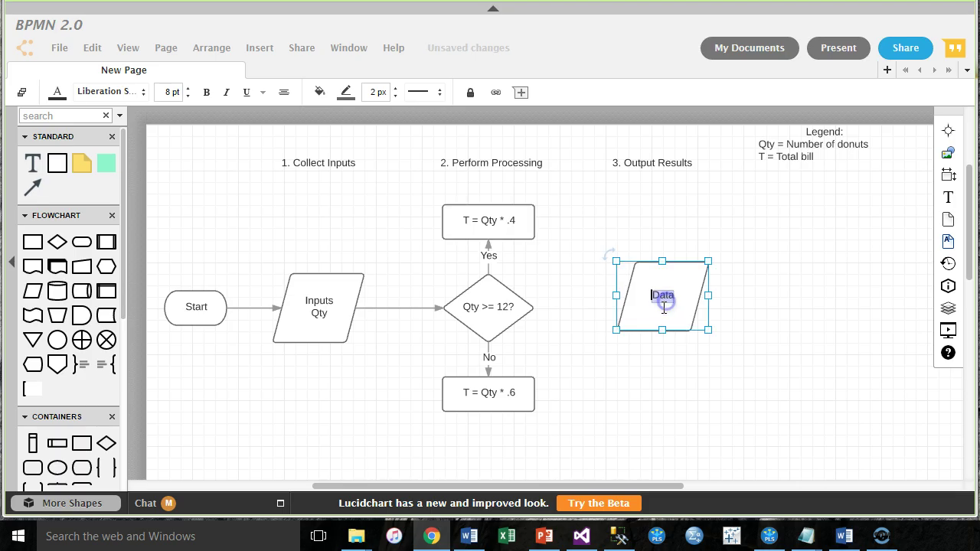
{"action": "double_click", "coordinate": [664, 299]}
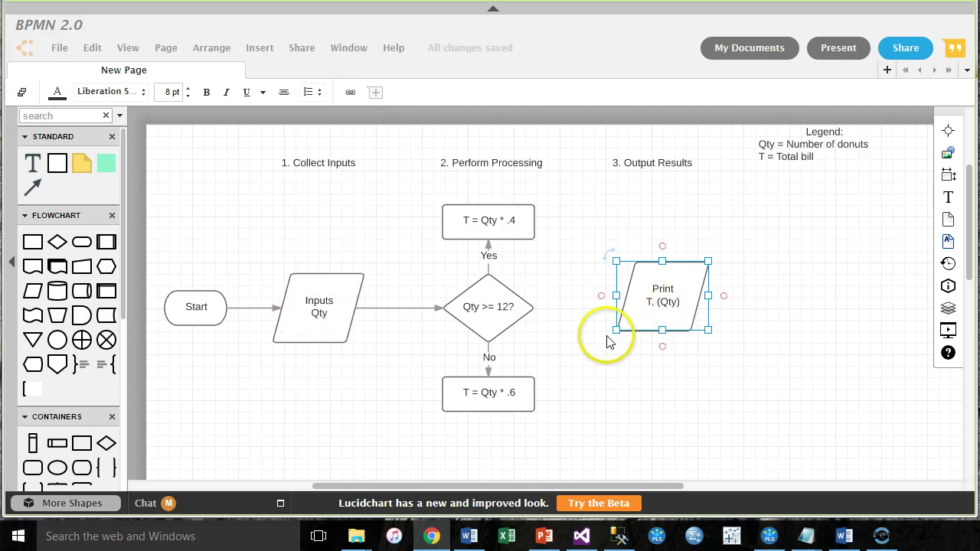
Connect both T = Qty formula boxes to the Print T, (Qty) shape
{"action": "left_click_drag", "start_coordinate": [650, 301], "coordinate": [652, 302]}
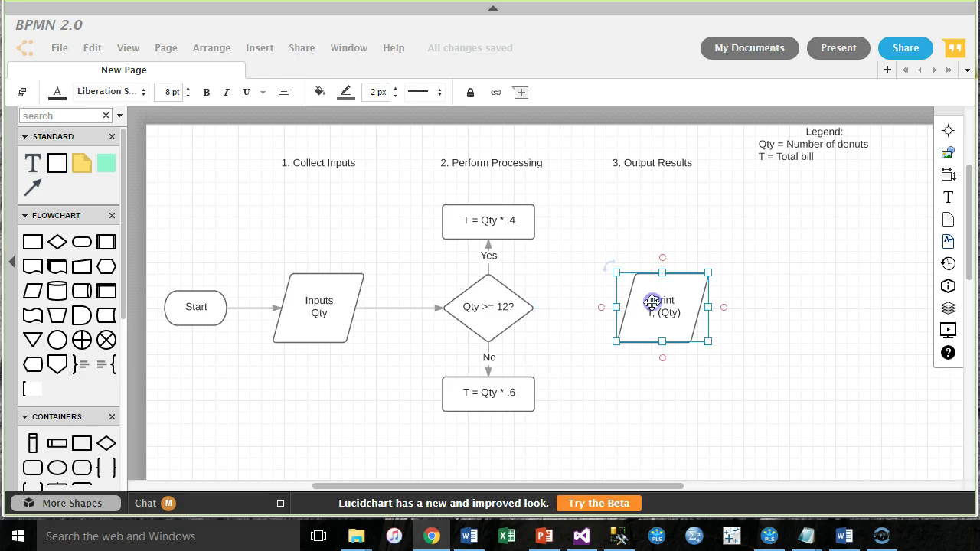
{"action": "left_click", "coordinate": [423, 91]}
{"action": "left_click_drag", "start_coordinate": [535, 221], "coordinate": [627, 309]}
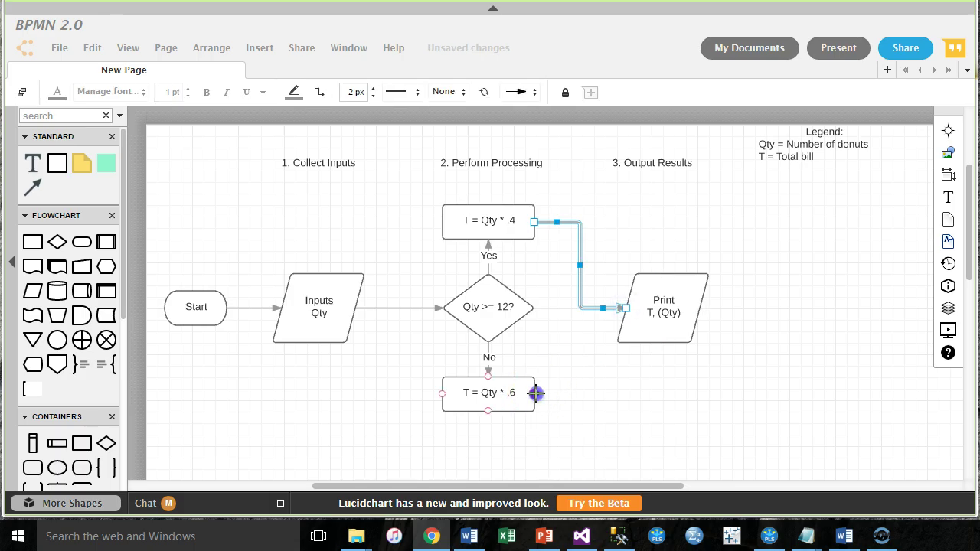
{"action": "left_click_drag", "start_coordinate": [536, 391], "coordinate": [622, 308]}
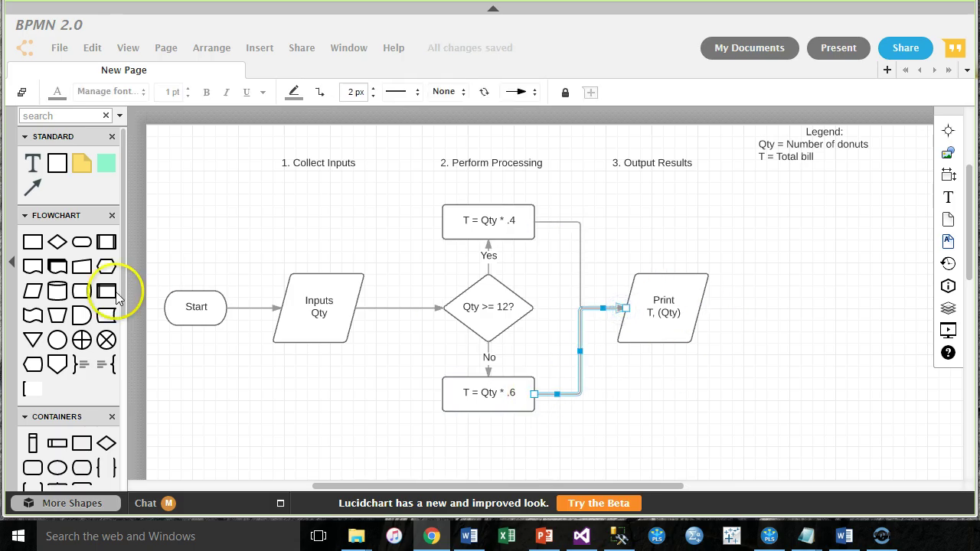
Copy the Start terminator to the right of Print and draw an arrow from Print to it
{"action": "left_click", "coordinate": [197, 310]}
{"action": "key", "text": "ctrl+c"}
{"action": "key", "text": "ctrl+v"}
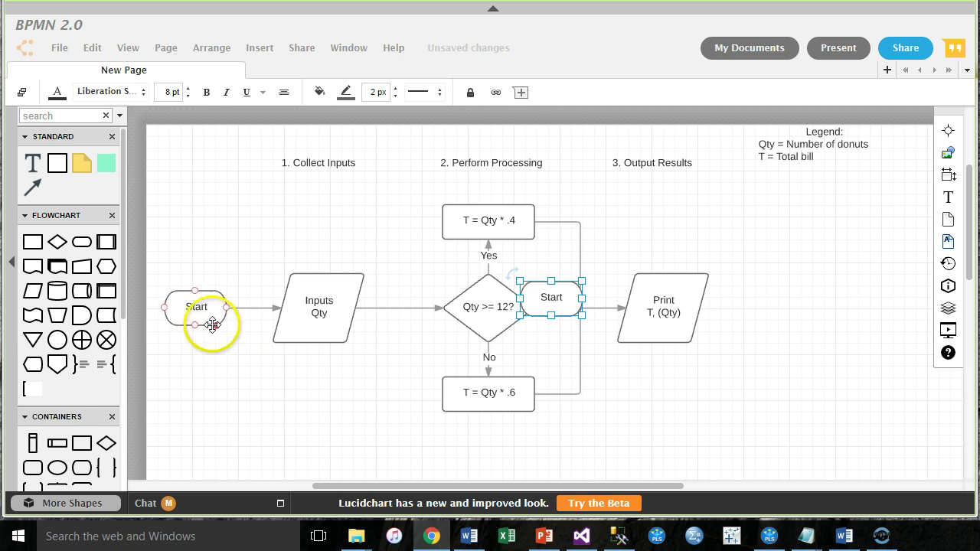
{"action": "left_click_drag", "start_coordinate": [559, 297], "coordinate": [794, 304]}
{"action": "left_click", "coordinate": [530, 301]}
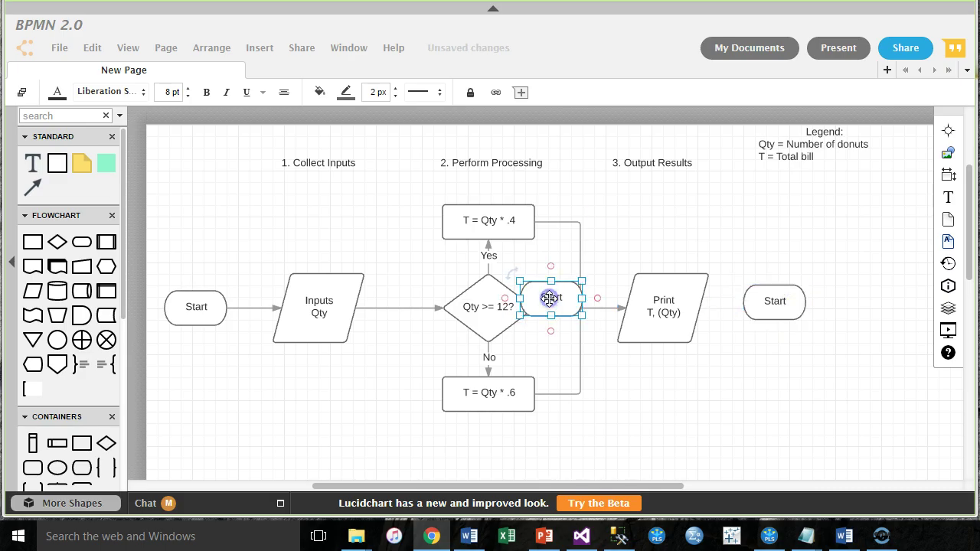
{"action": "key", "text": "Delete"}
{"action": "left_click", "coordinate": [548, 307]}
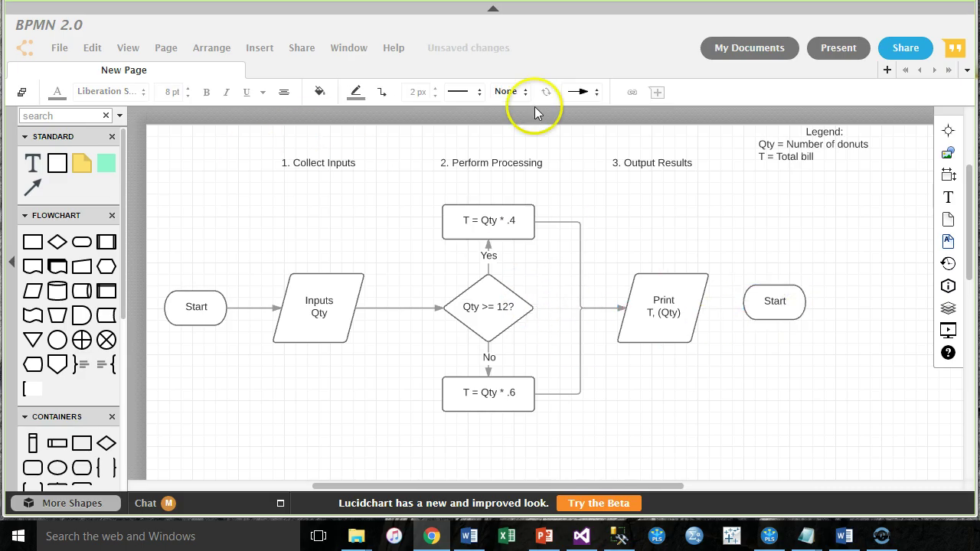
{"action": "left_click", "coordinate": [460, 93]}
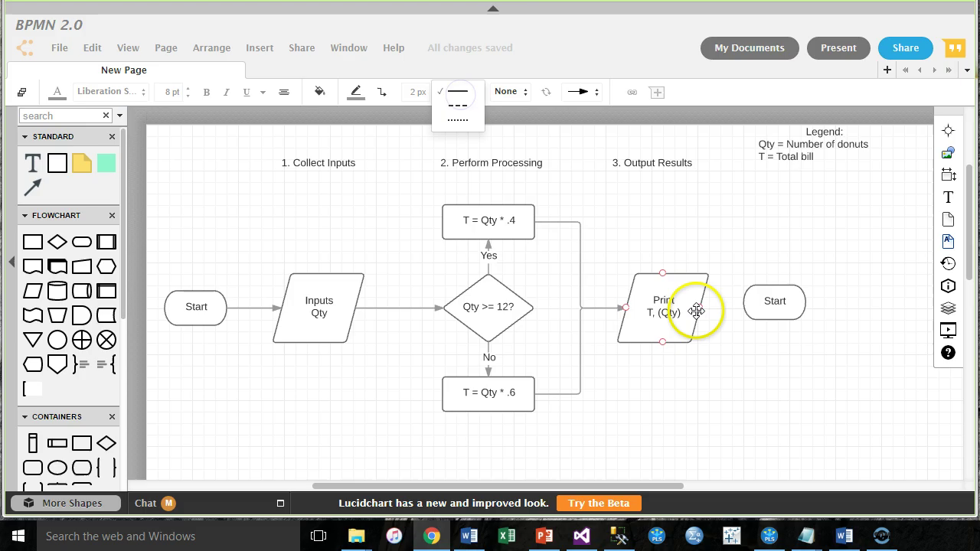
{"action": "left_click_drag", "start_coordinate": [700, 308], "coordinate": [782, 307]}
{"action": "left_click", "coordinate": [780, 401]}
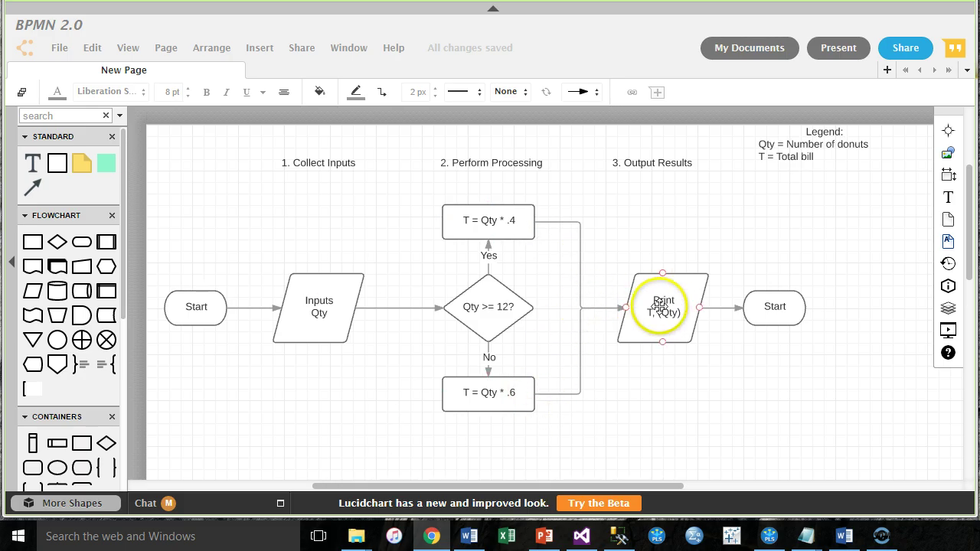
Delete both connectors into Print and place a 0.25 in circle just before it
{"action": "left_click", "coordinate": [581, 272]}
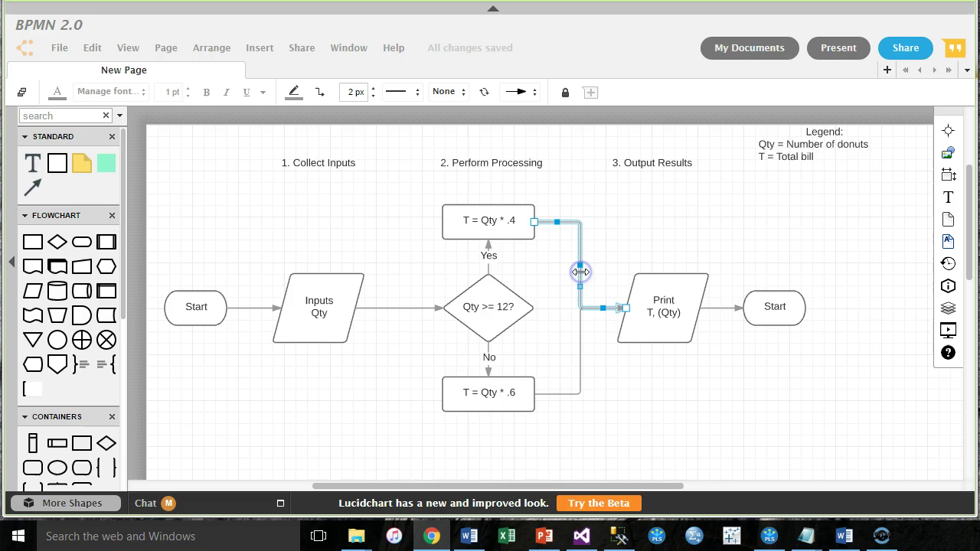
{"action": "key", "text": "Delete"}
{"action": "left_click", "coordinate": [580, 334]}
{"action": "key", "text": "Delete"}
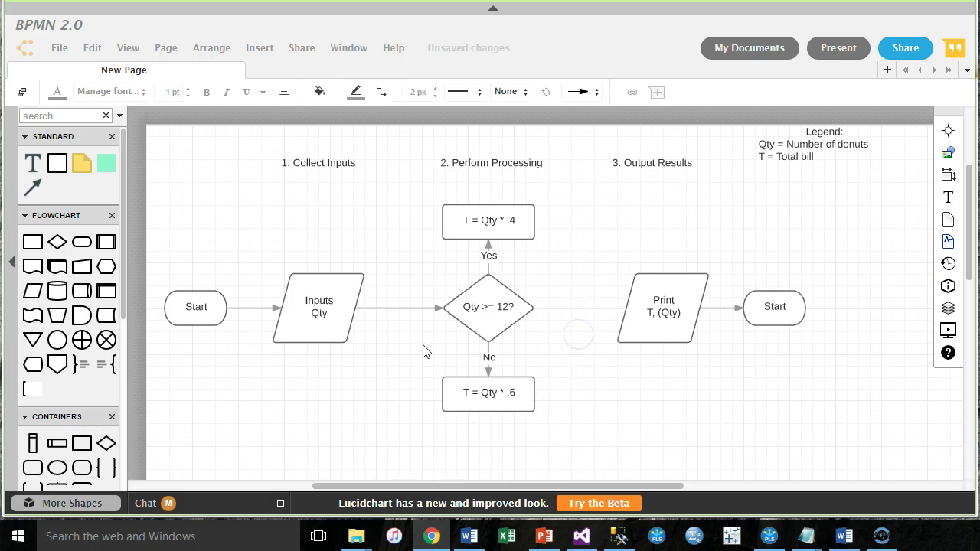
{"action": "left_click_drag", "start_coordinate": [58, 340], "coordinate": [583, 309]}
{"action": "double_click", "coordinate": [603, 317]}
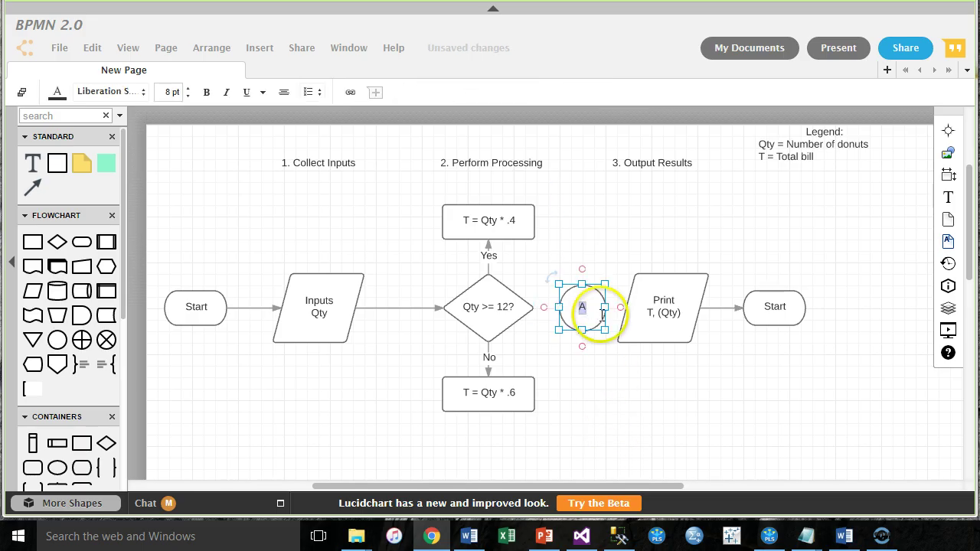
{"action": "left_click", "coordinate": [578, 302]}
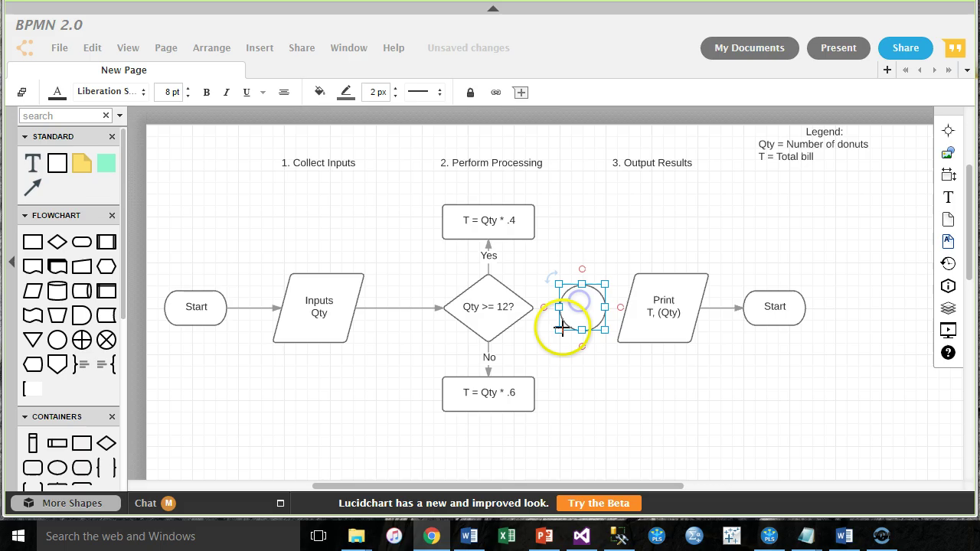
{"action": "left_click_drag", "start_coordinate": [562, 330], "coordinate": [583, 314]}
{"action": "left_click", "coordinate": [595, 423]}
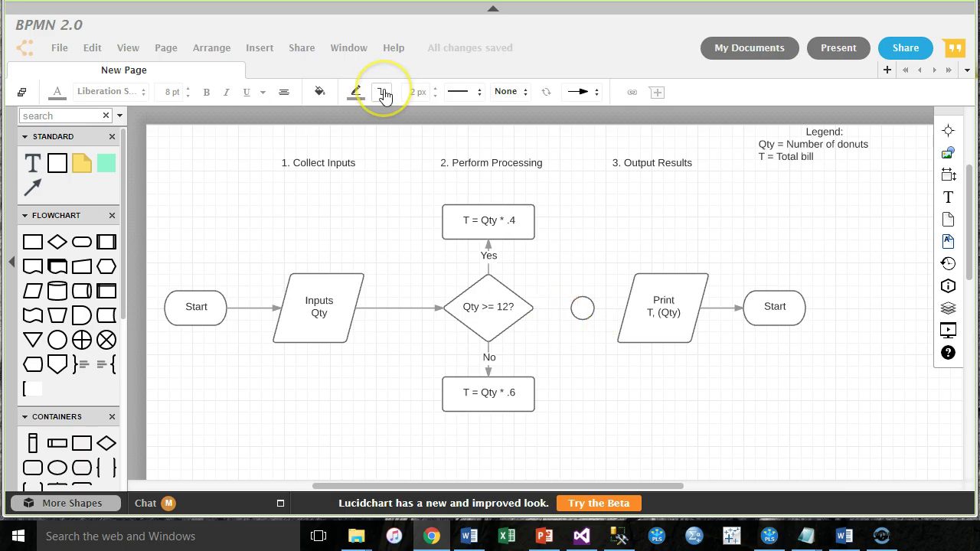
Connect T = Qty * .4 and T = Qty * .6 with arrows into the merge circle
{"action": "left_click", "coordinate": [456, 92]}
{"action": "left_click_drag", "start_coordinate": [539, 221], "coordinate": [582, 303]}
{"action": "left_click_drag", "start_coordinate": [534, 394], "coordinate": [583, 320]}
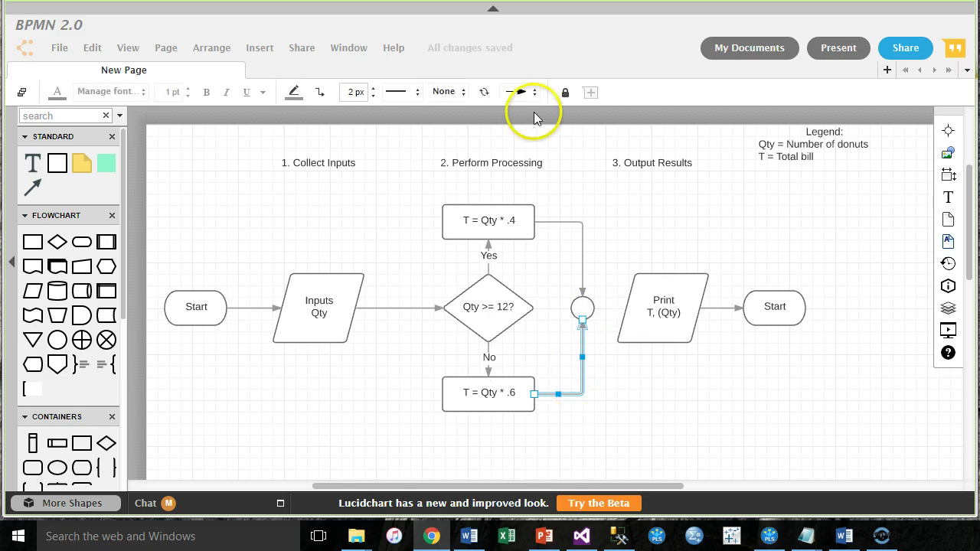
{"action": "left_click", "coordinate": [513, 91]}
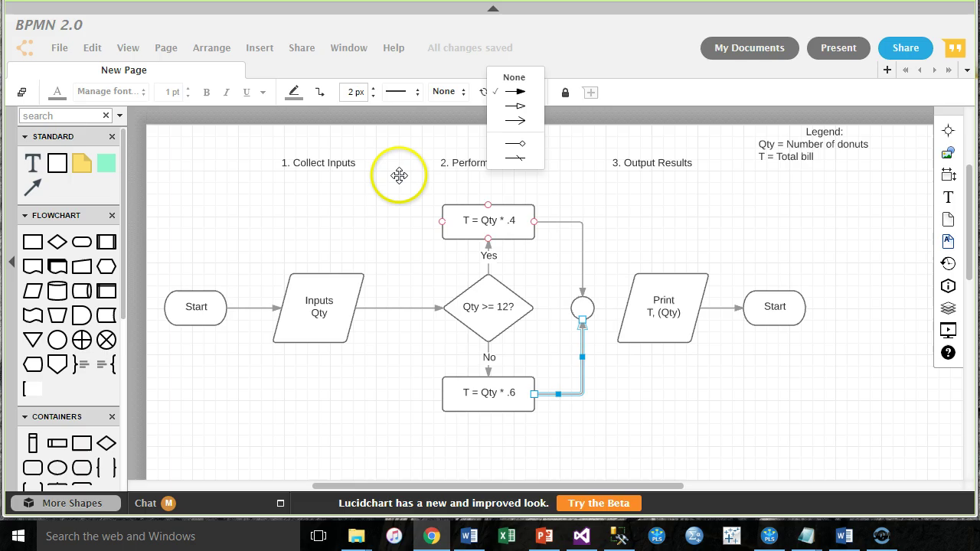
{"action": "left_click", "coordinate": [396, 92]}
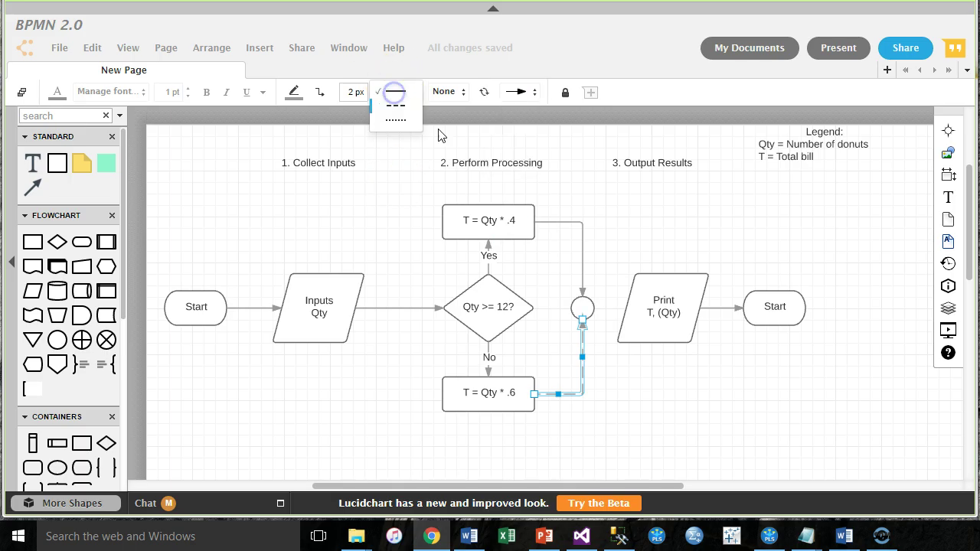
{"action": "left_click", "coordinate": [586, 308]}
{"action": "left_click", "coordinate": [596, 314]}
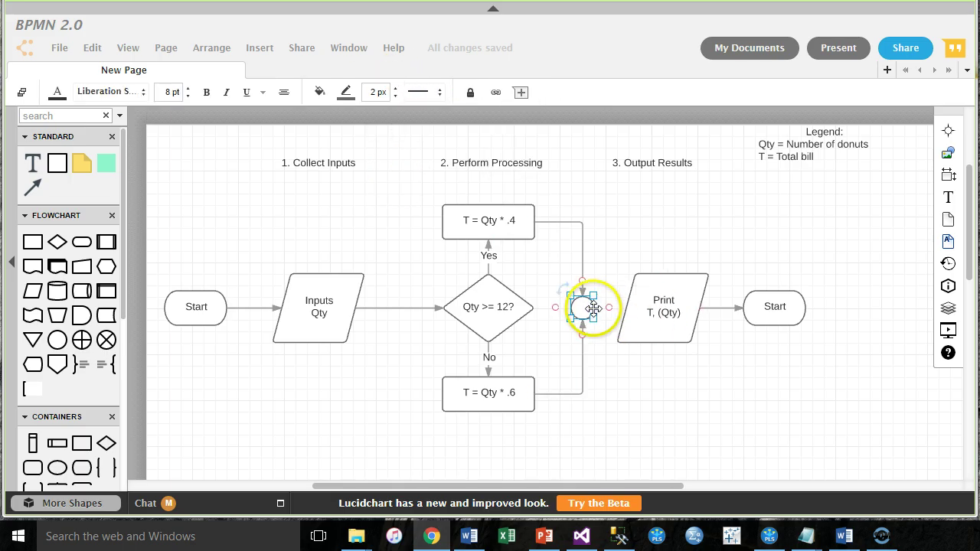
Draw an arrow from the merge circle into Print, then nudge Print and the end terminator up into line
{"action": "scroll", "coordinate": [596, 314], "scroll_direction": "up", "scroll_amount": 5}
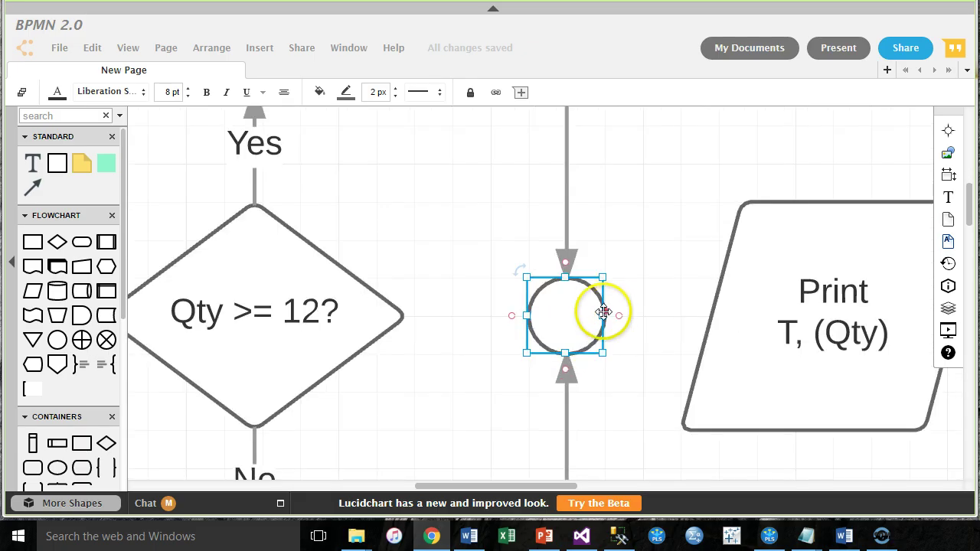
{"action": "left_click_drag", "start_coordinate": [604, 313], "coordinate": [709, 317]}
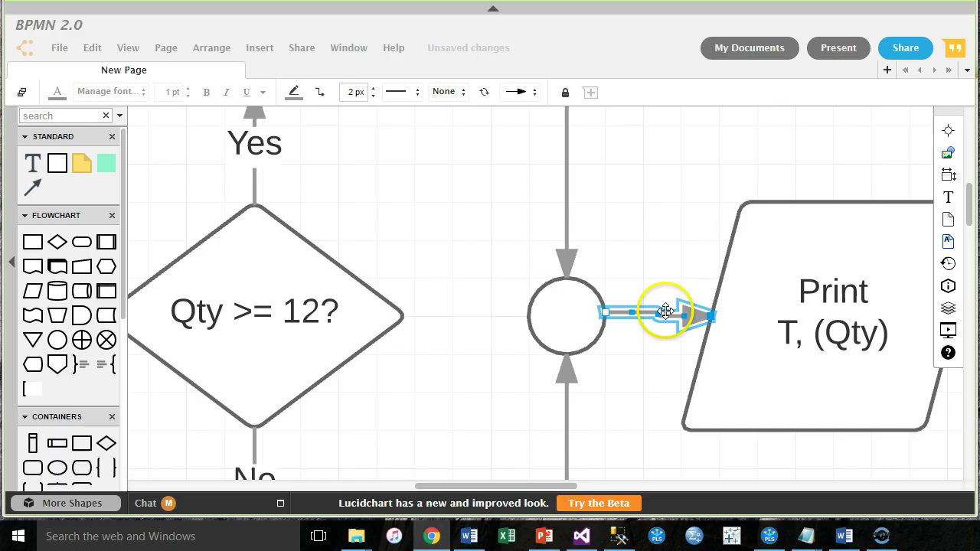
{"action": "left_click", "coordinate": [568, 307]}
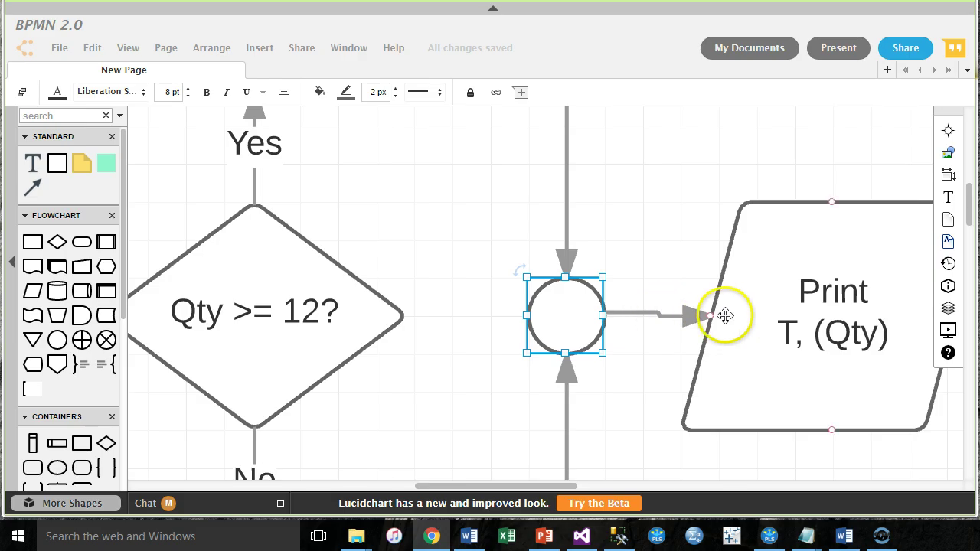
{"action": "left_click", "coordinate": [751, 310]}
{"action": "key", "text": "Up"}
{"action": "key", "text": "Up"}
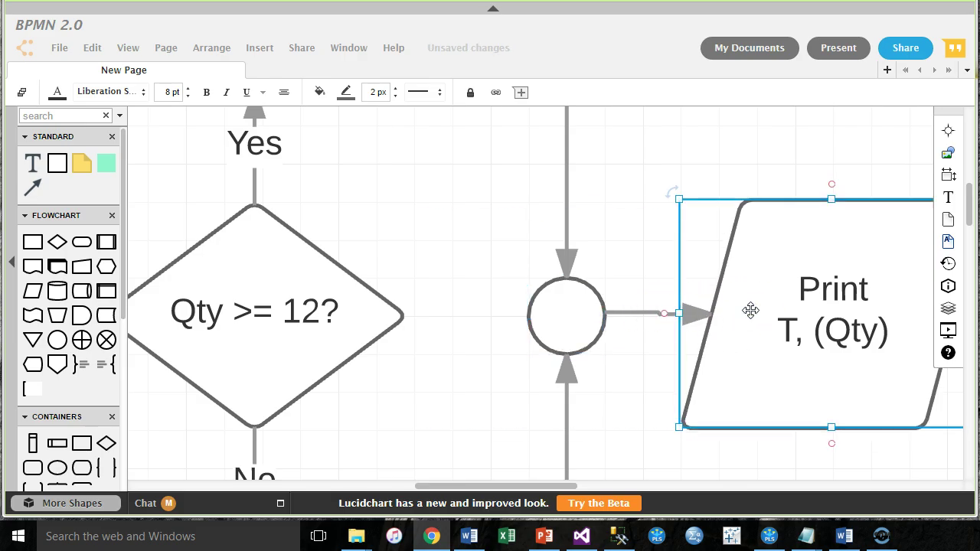
{"action": "scroll", "coordinate": [750, 309], "scroll_direction": "down", "scroll_amount": 5}
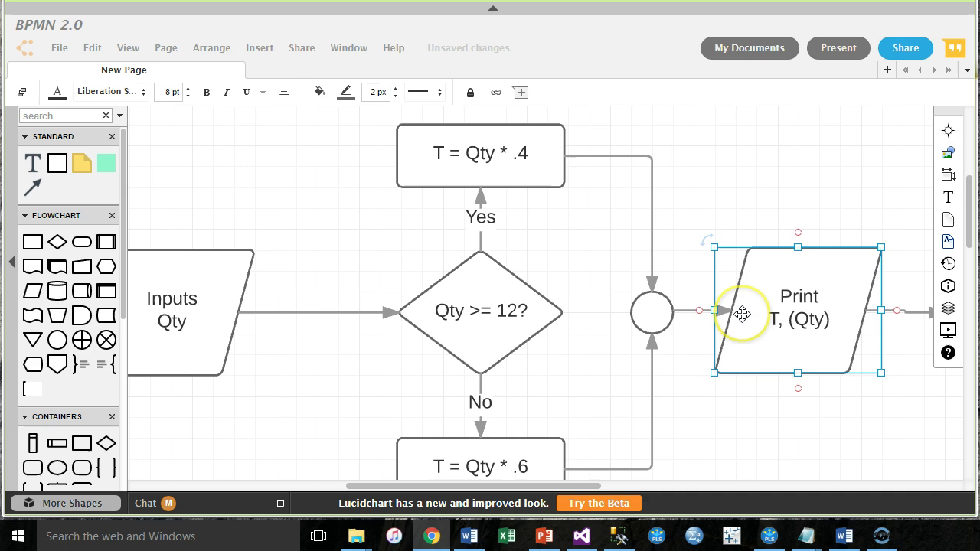
{"action": "left_click", "coordinate": [890, 308]}
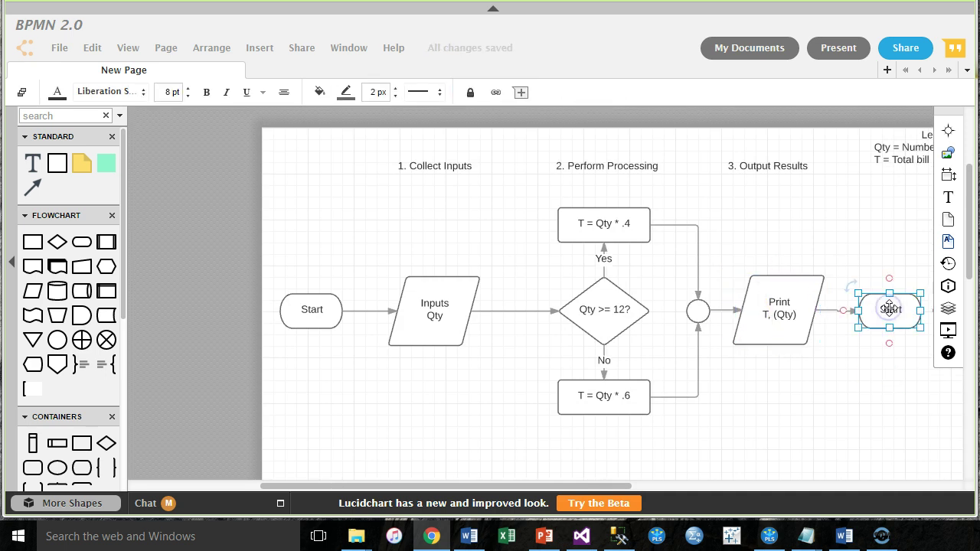
{"action": "key", "text": "Up"}
{"action": "left_click", "coordinate": [810, 383]}
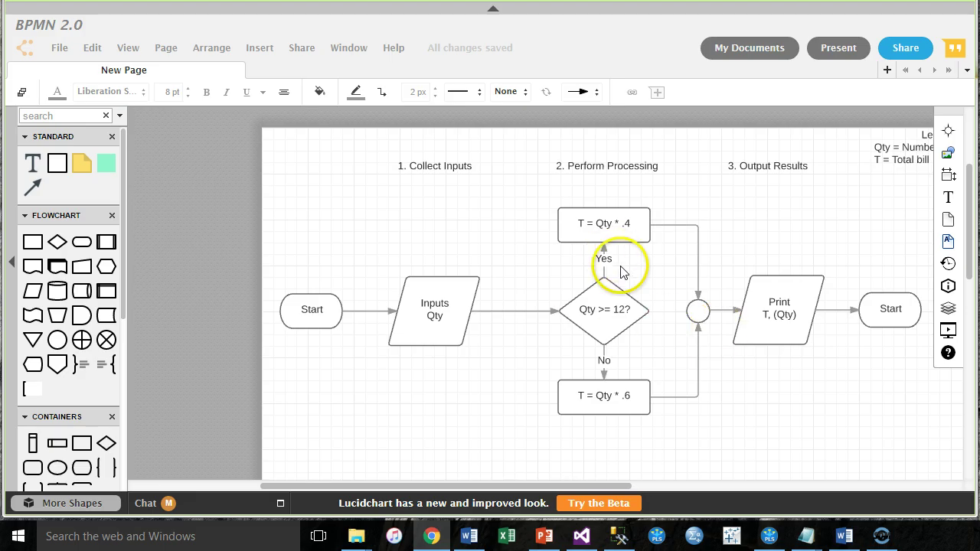
{"action": "left_click_drag", "start_coordinate": [617, 485], "coordinate": [652, 488]}
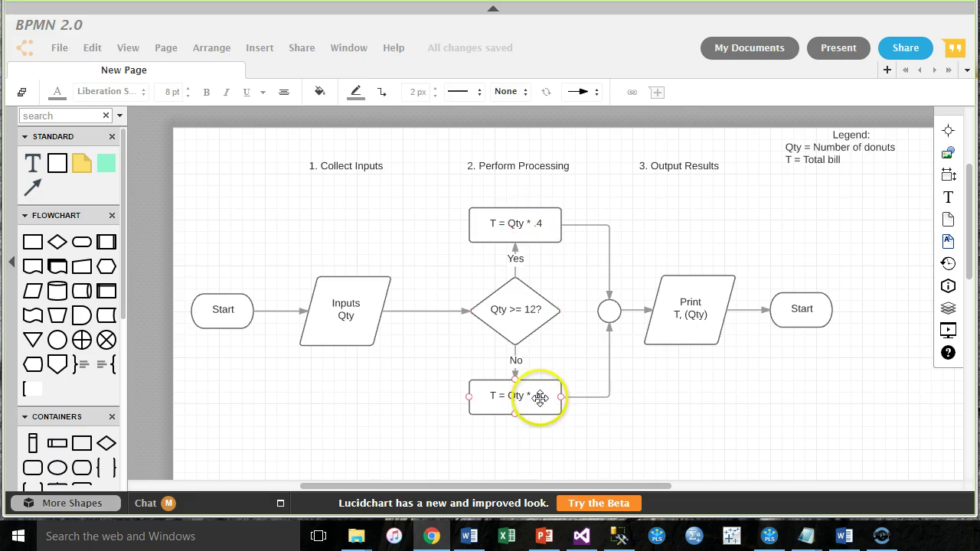
Check the legend text, then shorten the Inputs Qty parallelogram to 0.375 in tall
{"action": "left_click", "coordinate": [821, 156]}
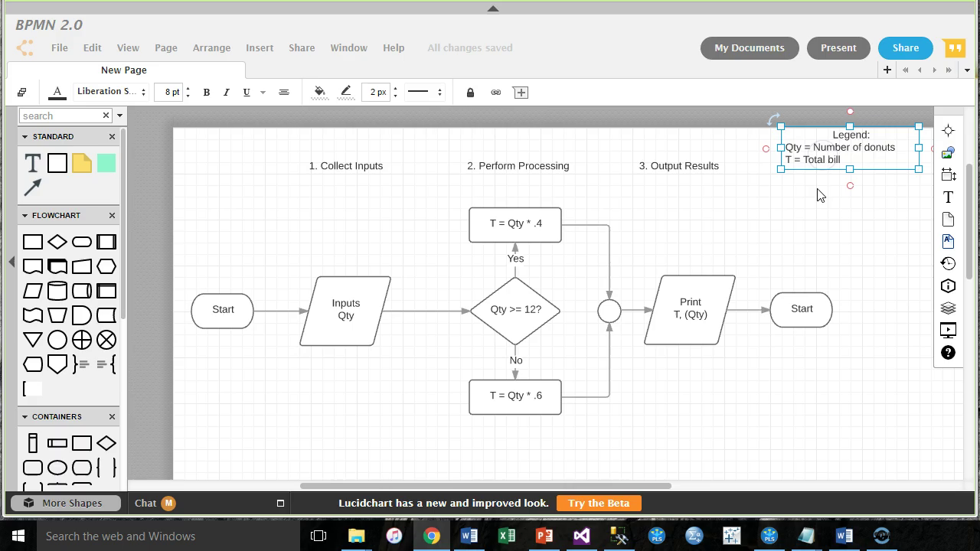
{"action": "double_click", "coordinate": [832, 153]}
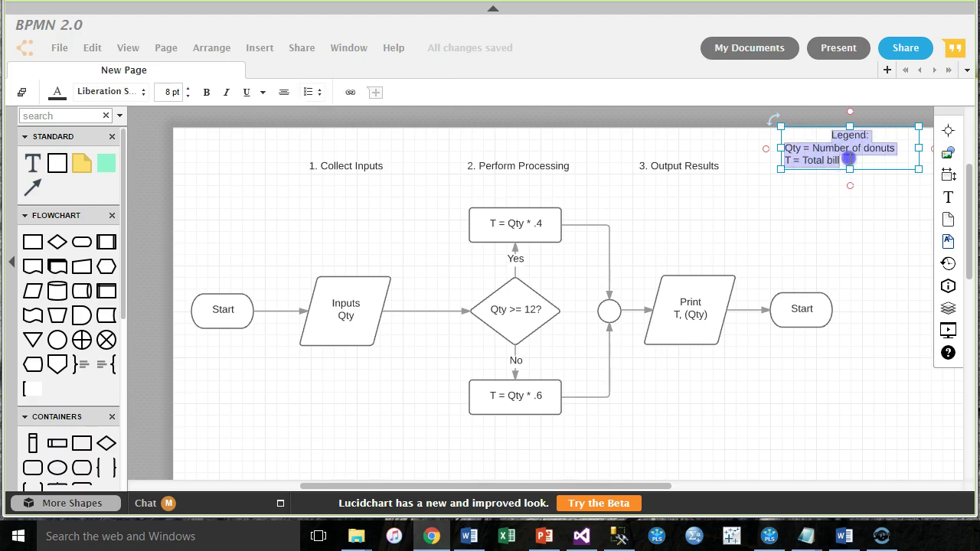
{"action": "left_click", "coordinate": [940, 188]}
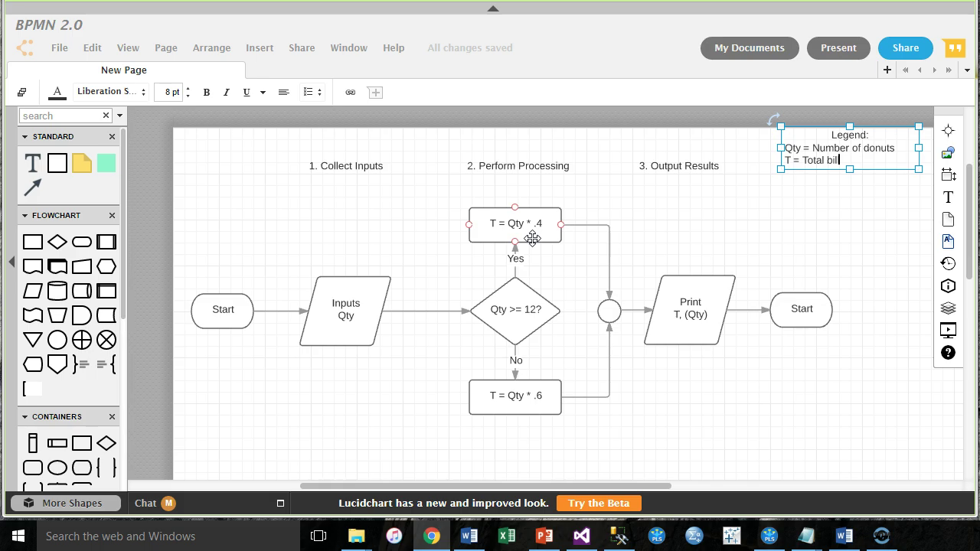
{"action": "left_click", "coordinate": [350, 312]}
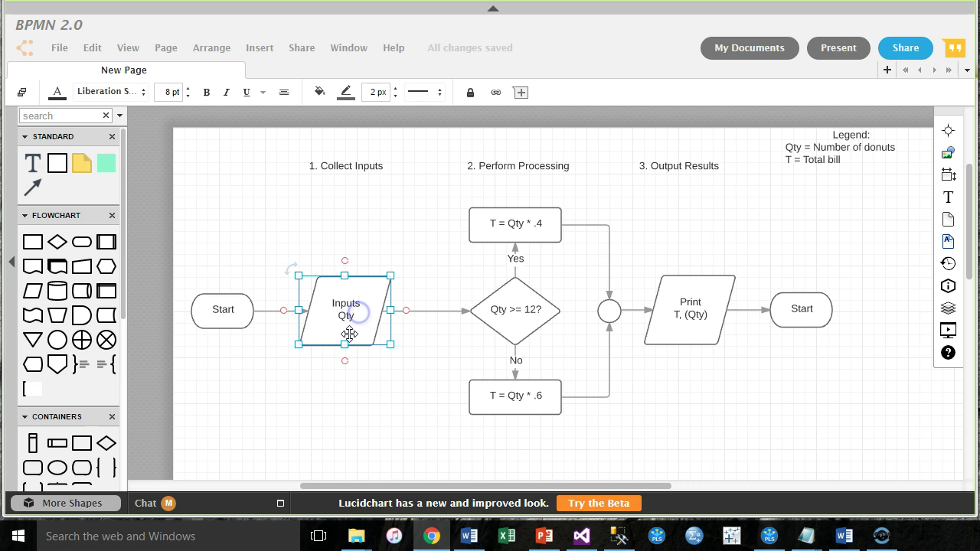
{"action": "left_click_drag", "start_coordinate": [343, 347], "coordinate": [347, 316]}
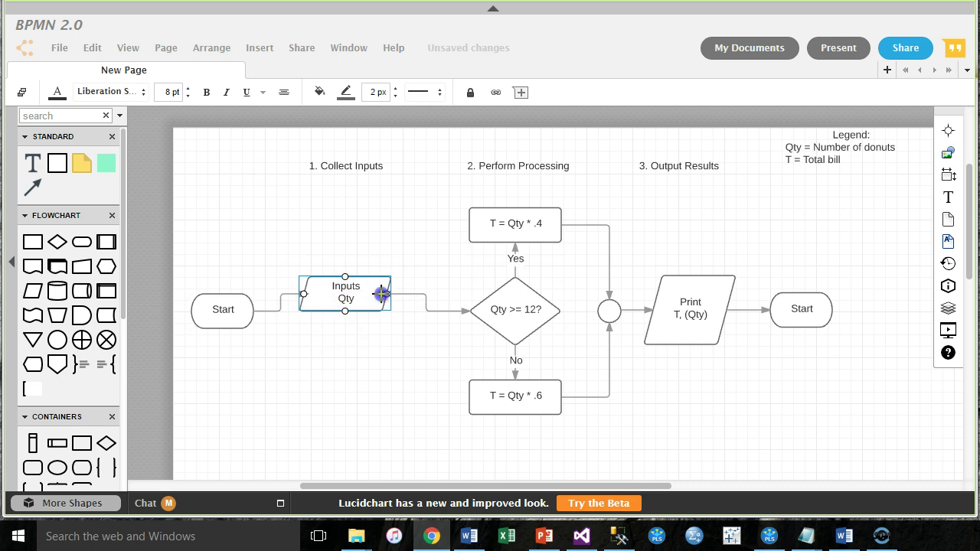
Narrow the Inputs Qty shape and move it right toward the decision diamond
{"action": "left_click", "coordinate": [381, 289]}
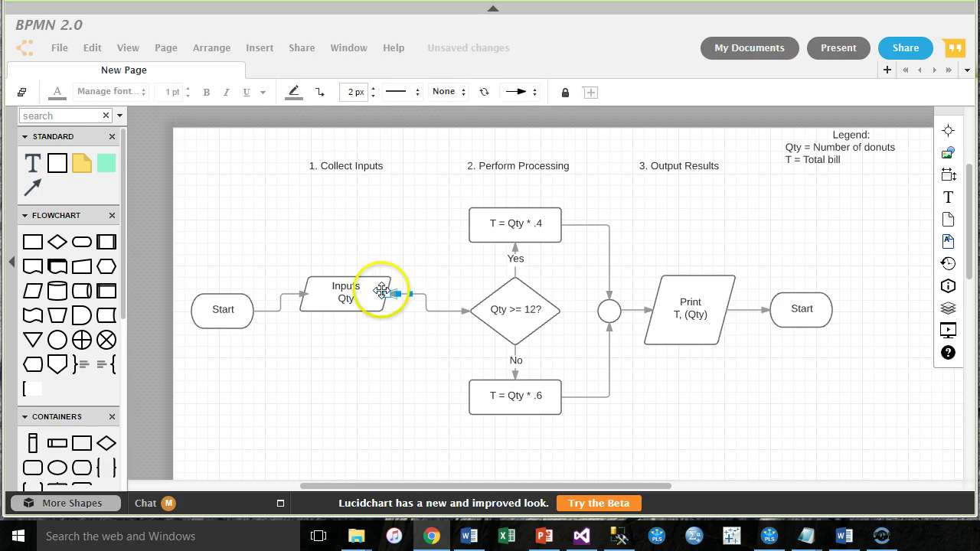
{"action": "left_click_drag", "start_coordinate": [391, 292], "coordinate": [333, 322]}
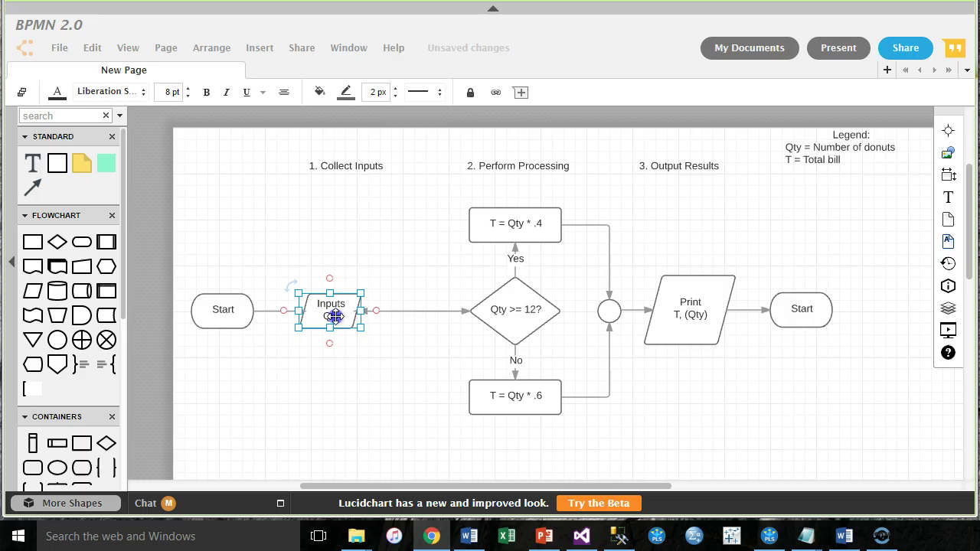
{"action": "left_click", "coordinate": [337, 375]}
{"action": "left_click", "coordinate": [330, 318]}
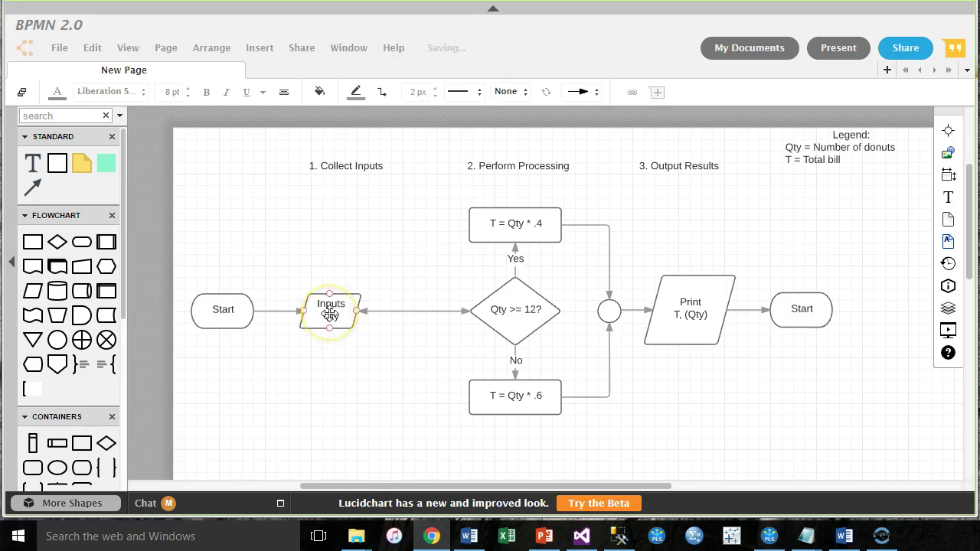
{"action": "left_click_drag", "start_coordinate": [330, 314], "coordinate": [383, 313]}
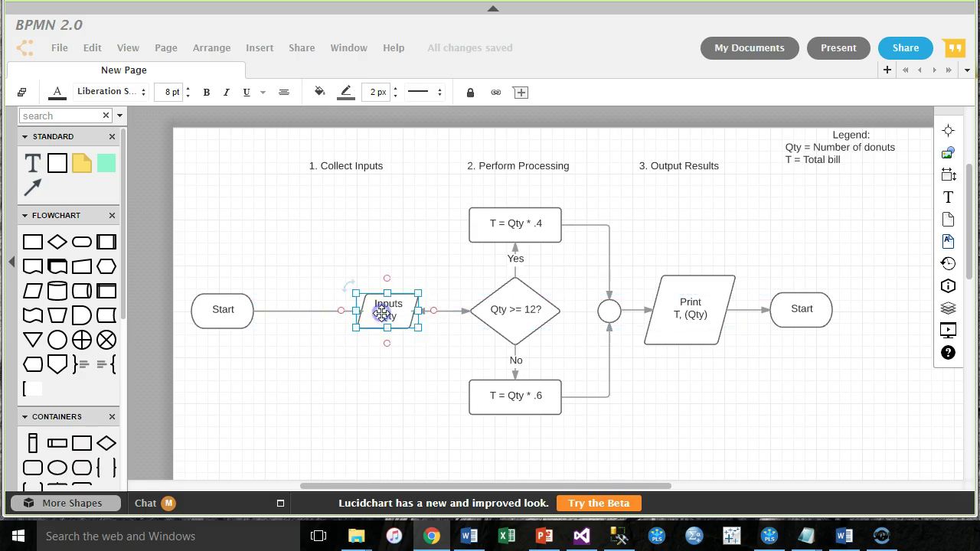
{"action": "left_click", "coordinate": [366, 394]}
Duplicate the Inputs Qty shape and place the copy right after Start
{"action": "left_click", "coordinate": [374, 321]}
{"action": "left_click", "coordinate": [382, 424]}
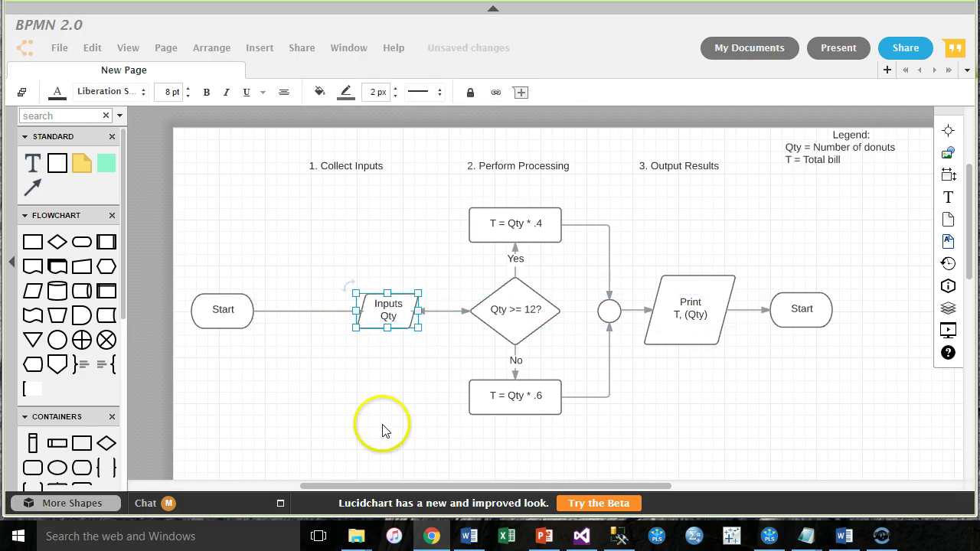
{"action": "key", "text": "ctrl+v"}
{"action": "left_click_drag", "start_coordinate": [520, 317], "coordinate": [354, 310]}
{"action": "left_click", "coordinate": [344, 385]}
{"action": "left_click", "coordinate": [341, 311]}
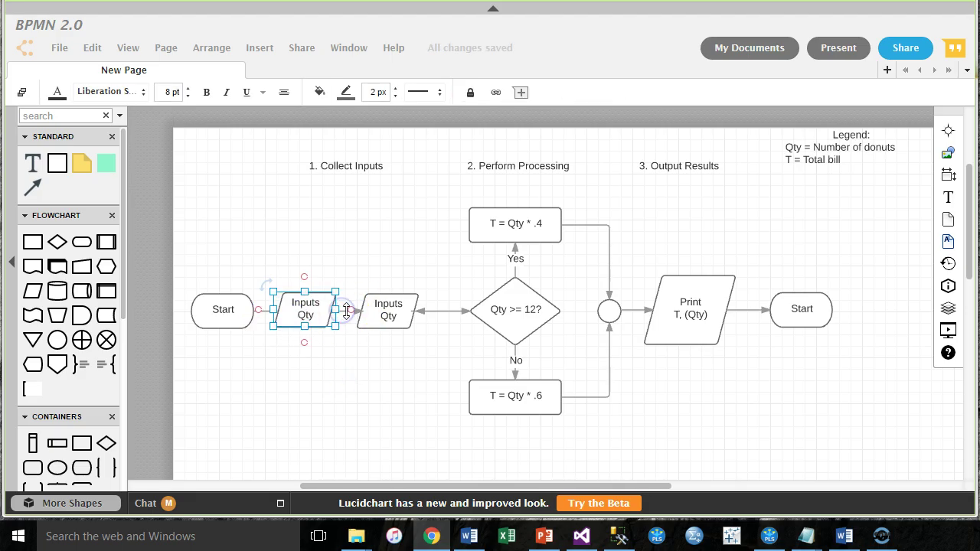
{"action": "left_click", "coordinate": [344, 310]}
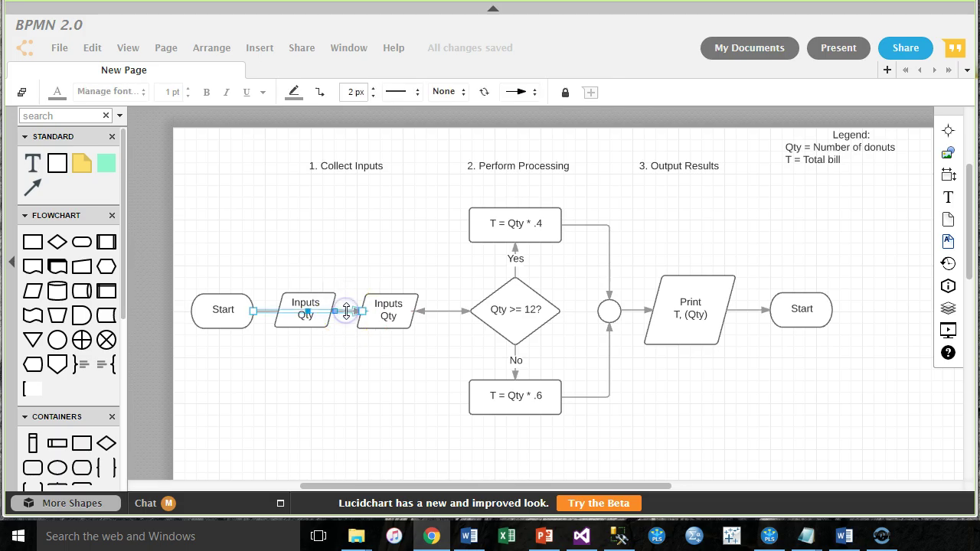
{"action": "mouse_move", "coordinate": [372, 315]}
{"action": "left_mouse_down"}
{"action": "mouse_move", "coordinate": [386, 313]}
{"action": "mouse_move", "coordinate": [299, 307]}
{"action": "mouse_move", "coordinate": [357, 309]}
{"action": "left_mouse_up"}
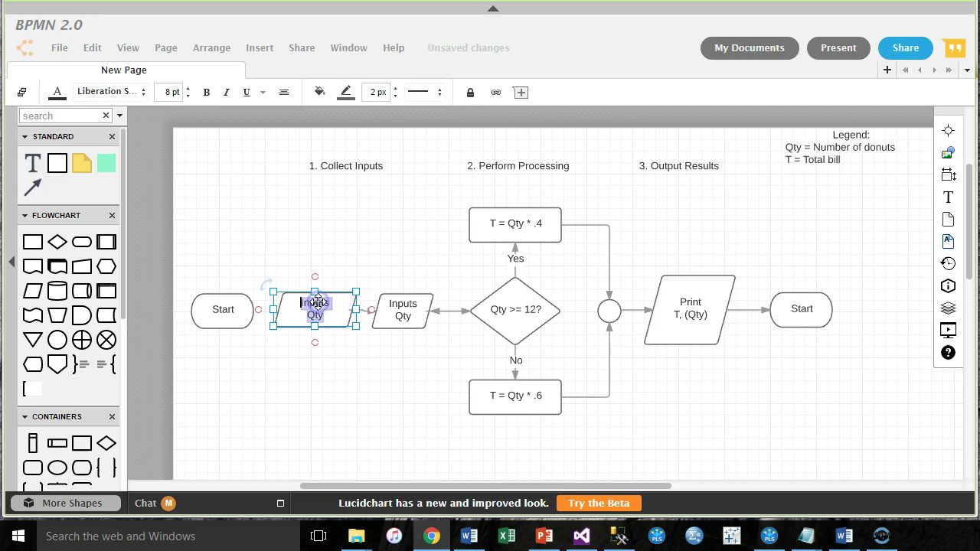
Insert 'from setup' after 'Inputs' in the first shape and widen it to fit
{"action": "left_click", "coordinate": [331, 304]}
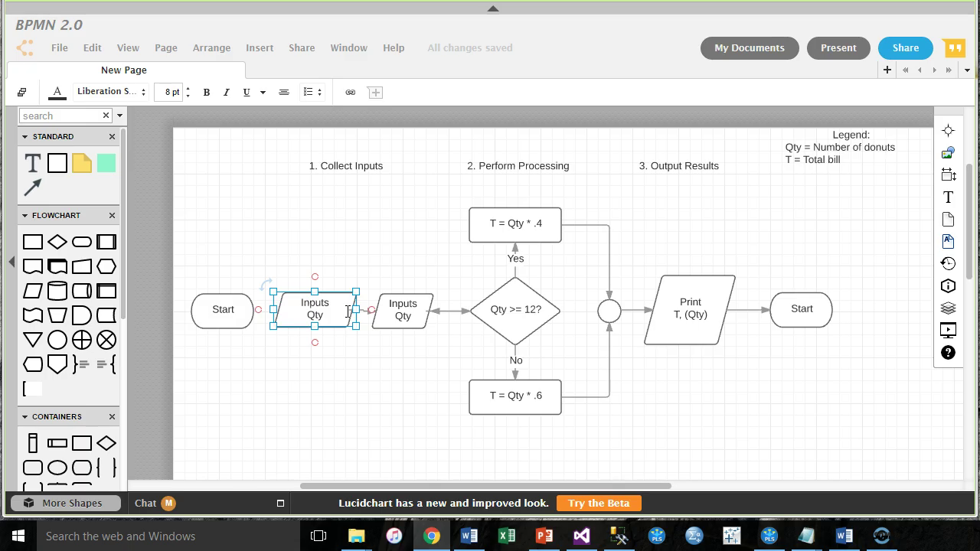
{"action": "left_click", "coordinate": [335, 306]}
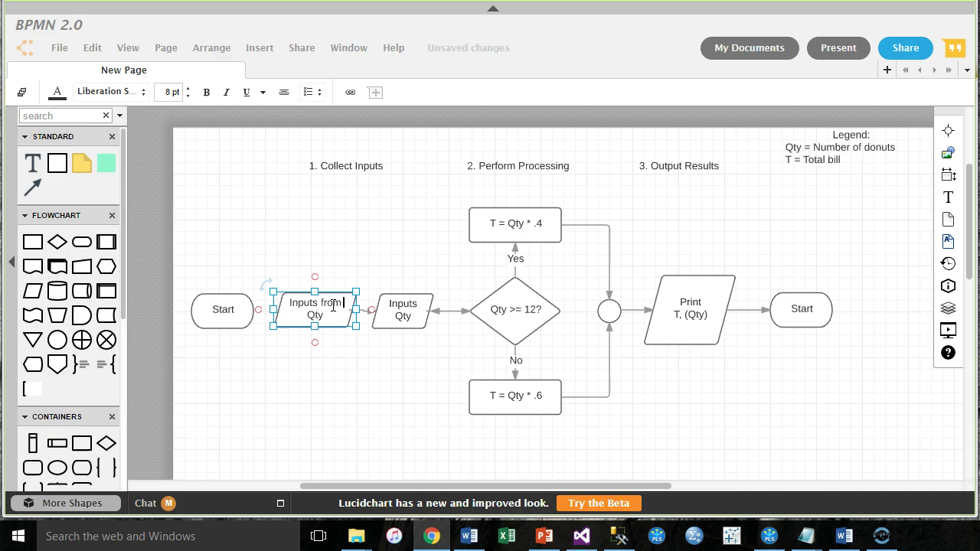
{"action": "type", "text": "from setup"}
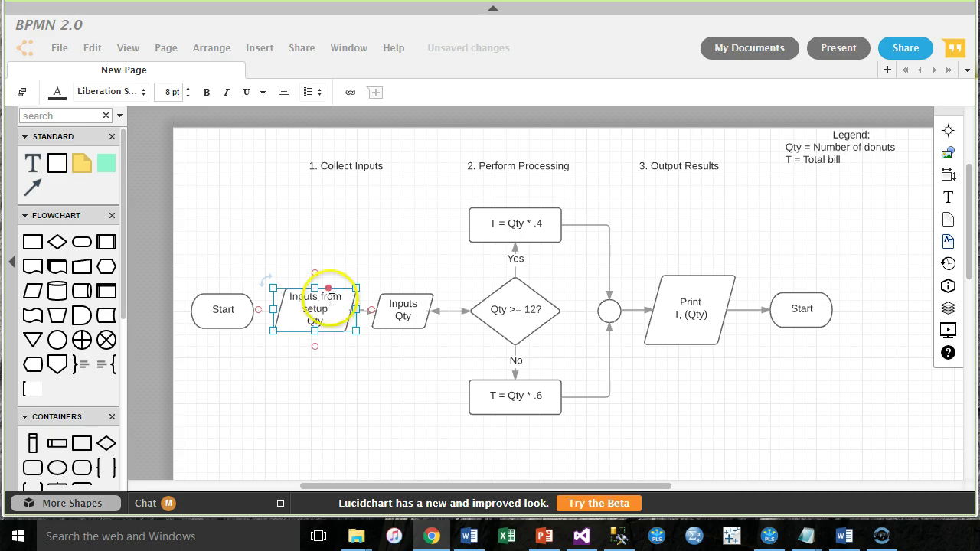
{"action": "left_click", "coordinate": [324, 217]}
{"action": "left_click", "coordinate": [314, 318]}
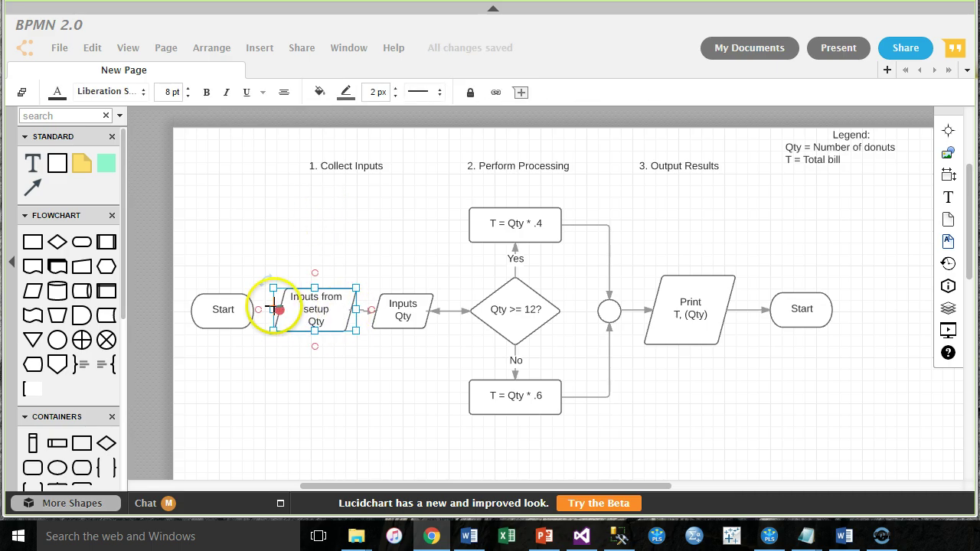
{"action": "left_click_drag", "start_coordinate": [274, 309], "coordinate": [265, 309]}
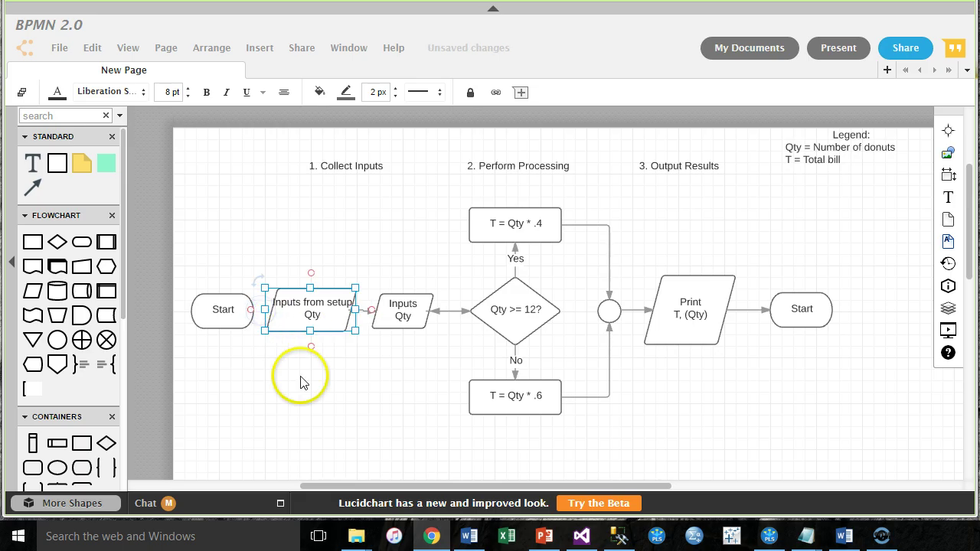
{"action": "double_click", "coordinate": [314, 314]}
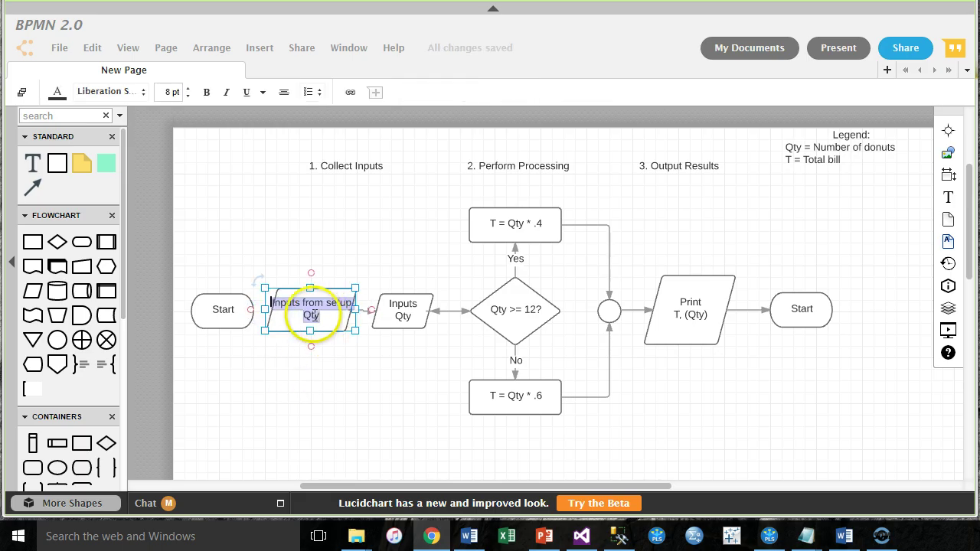
Change the first shape's text to 'Inputs from setup TR' and align it with Start on the row
{"action": "double_click", "coordinate": [312, 315]}
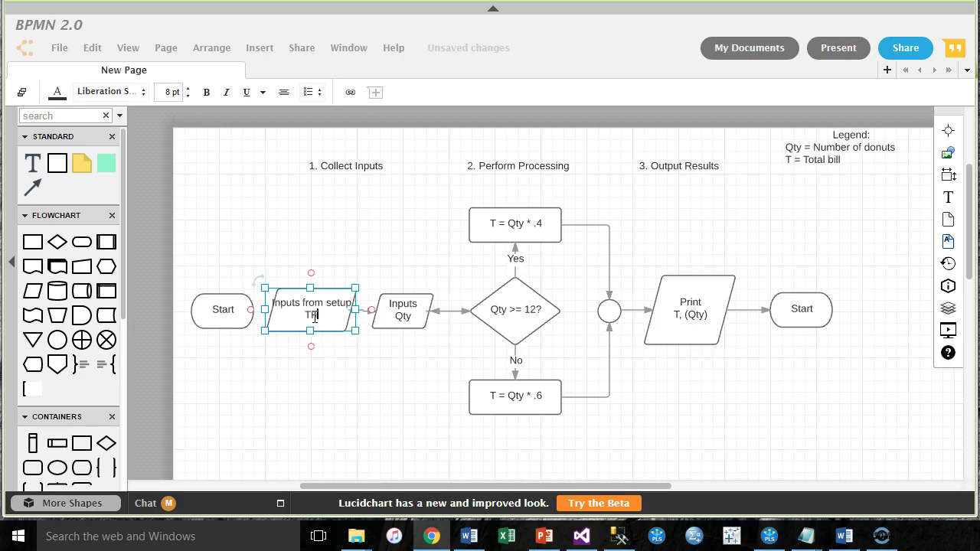
{"action": "left_click", "coordinate": [373, 432]}
{"action": "left_click_drag", "start_coordinate": [226, 314], "coordinate": [253, 312]}
{"action": "left_click", "coordinate": [314, 318]}
{"action": "left_click", "coordinate": [283, 400]}
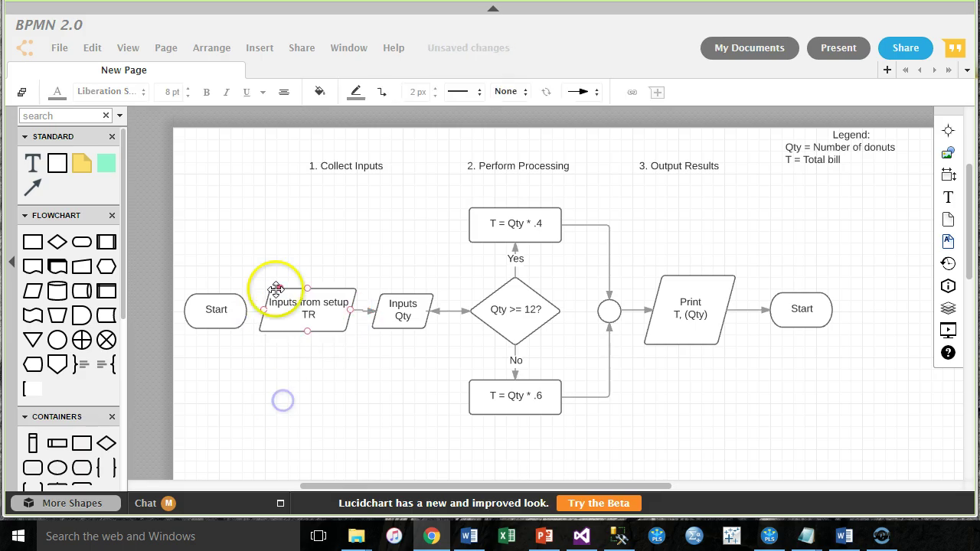
{"action": "left_click", "coordinate": [334, 295]}
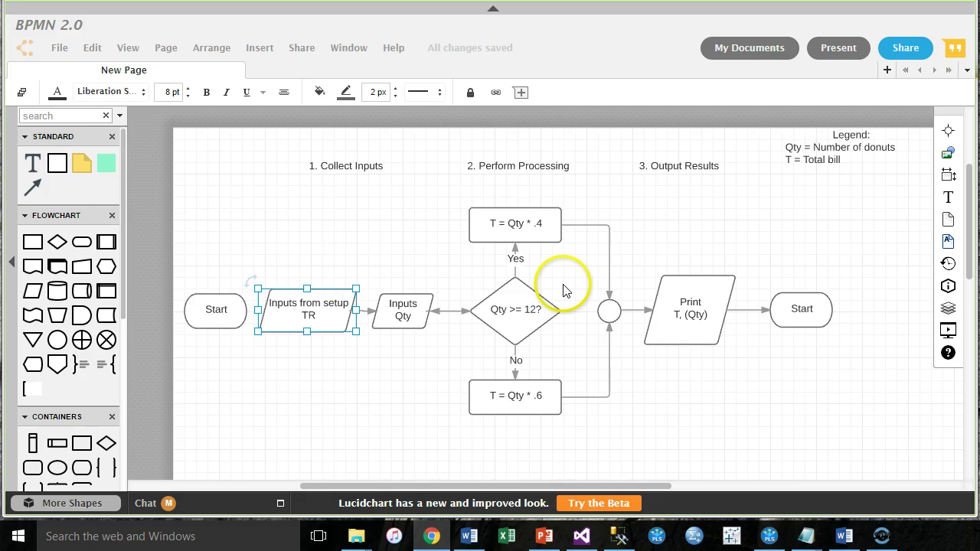
{"action": "key", "text": "Down"}
{"action": "key", "text": "Down"}
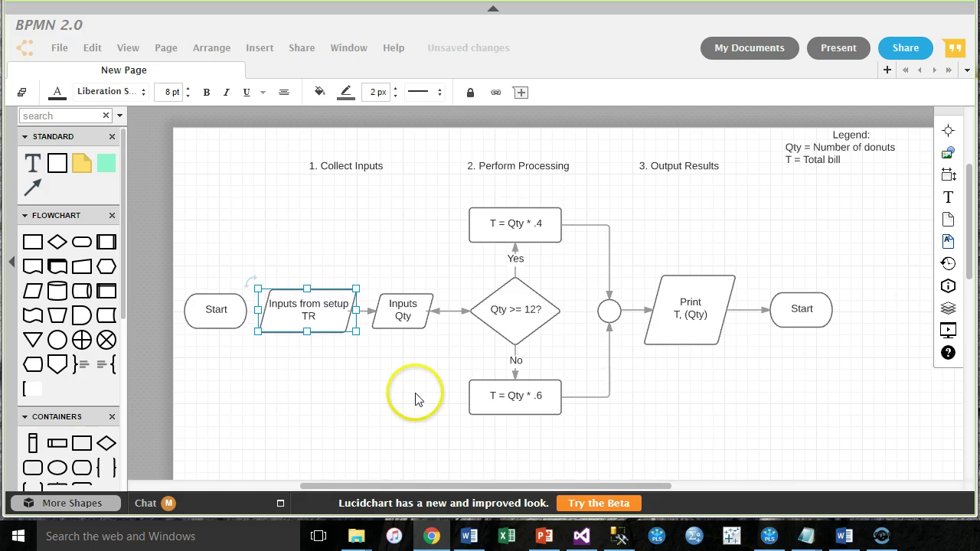
{"action": "left_click", "coordinate": [368, 383]}
{"action": "left_click", "coordinate": [444, 94]}
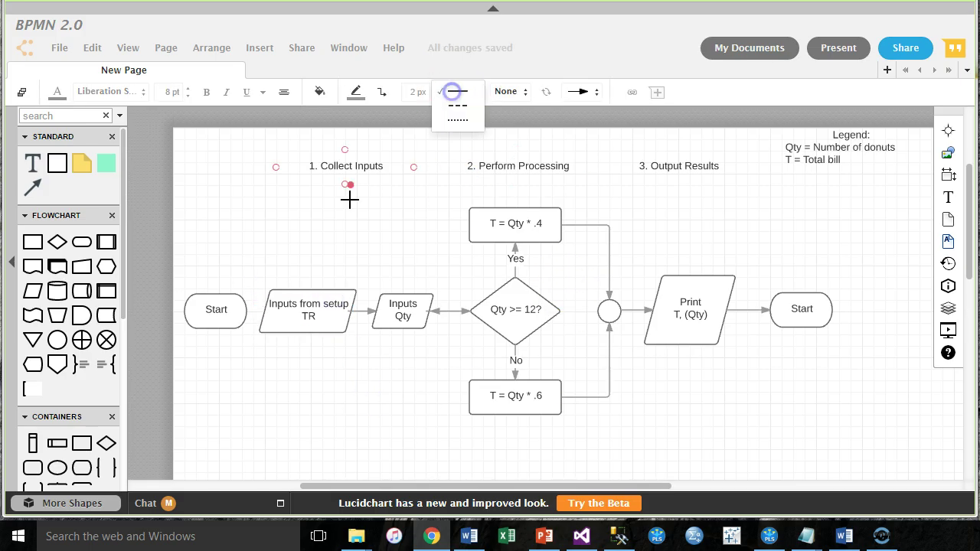
{"action": "left_click", "coordinate": [245, 310]}
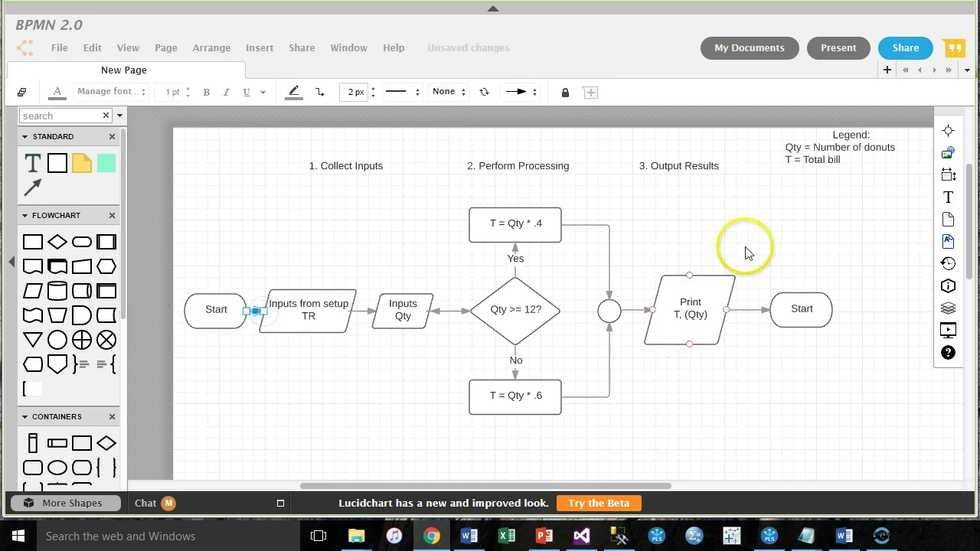
Add a new line to the Legend text box
{"action": "left_click", "coordinate": [834, 153]}
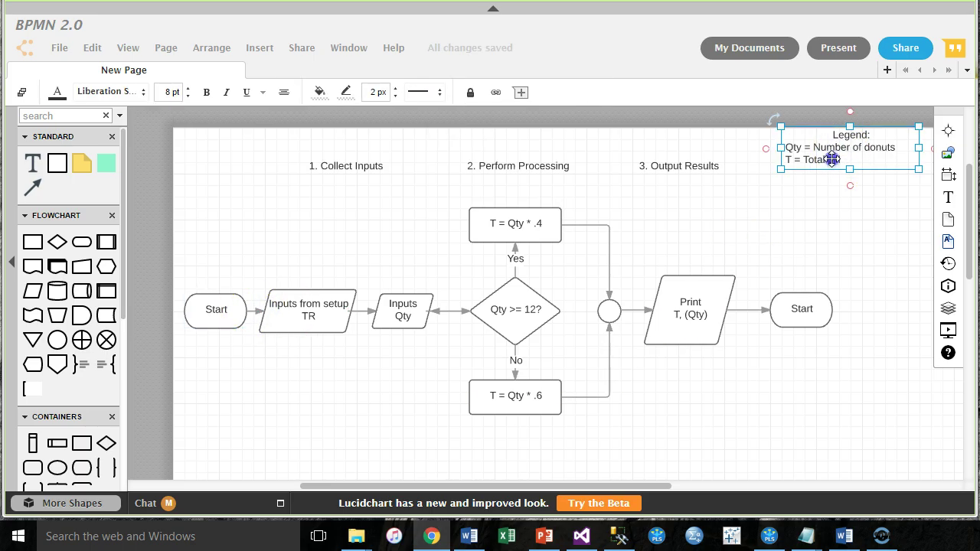
{"action": "double_click", "coordinate": [833, 161]}
{"action": "left_click", "coordinate": [861, 163]}
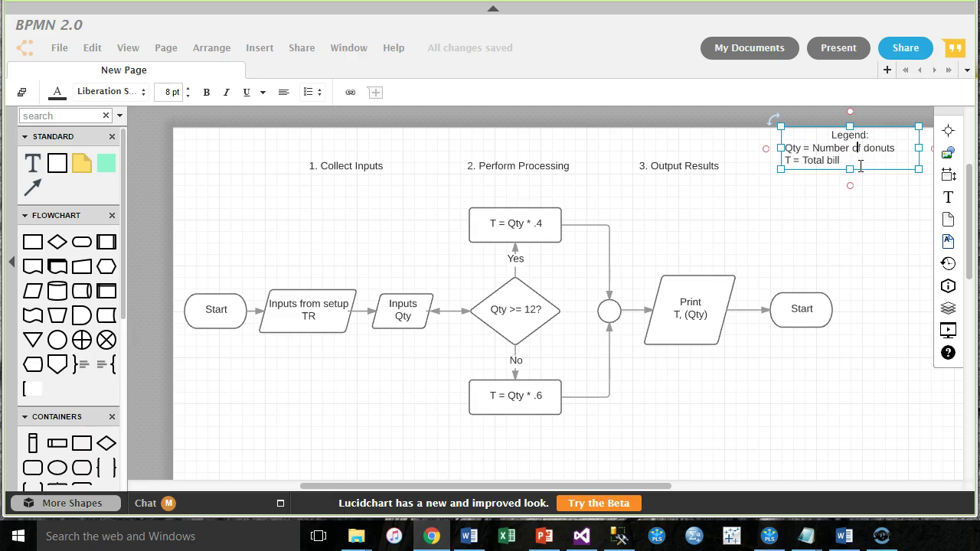
{"action": "key", "text": "Return"}
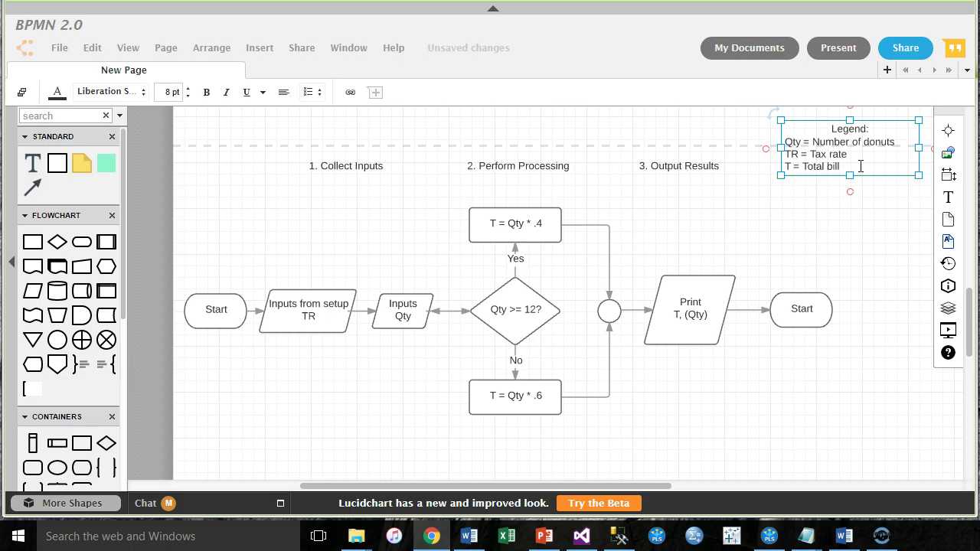
{"action": "left_click", "coordinate": [785, 206]}
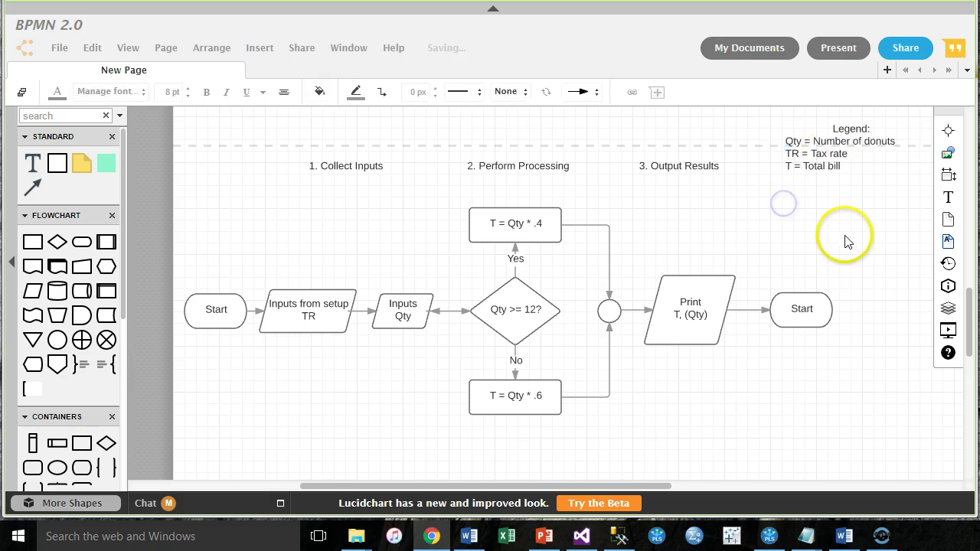
Align the legend text to the top-left and move the Legend box slightly down
{"action": "left_click", "coordinate": [818, 153]}
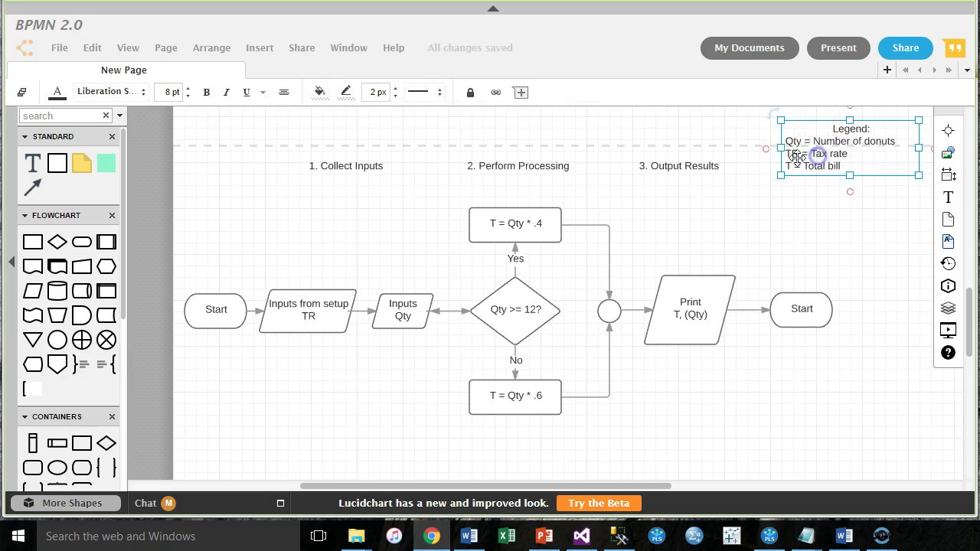
{"action": "left_click", "coordinate": [285, 92]}
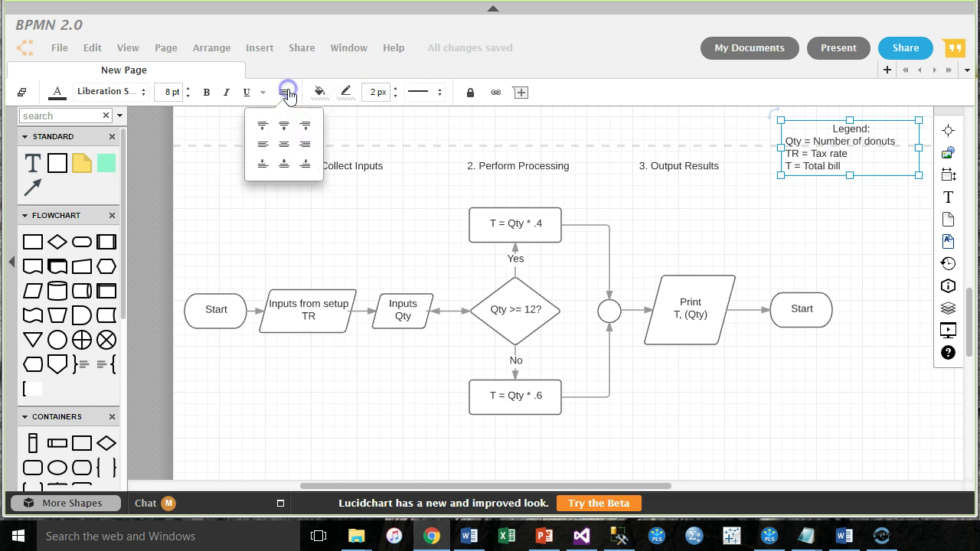
{"action": "left_click", "coordinate": [261, 128]}
{"action": "left_click_drag", "start_coordinate": [864, 171], "coordinate": [867, 197]}
Center the 'Legend:' heading line
{"action": "left_click", "coordinate": [814, 162]}
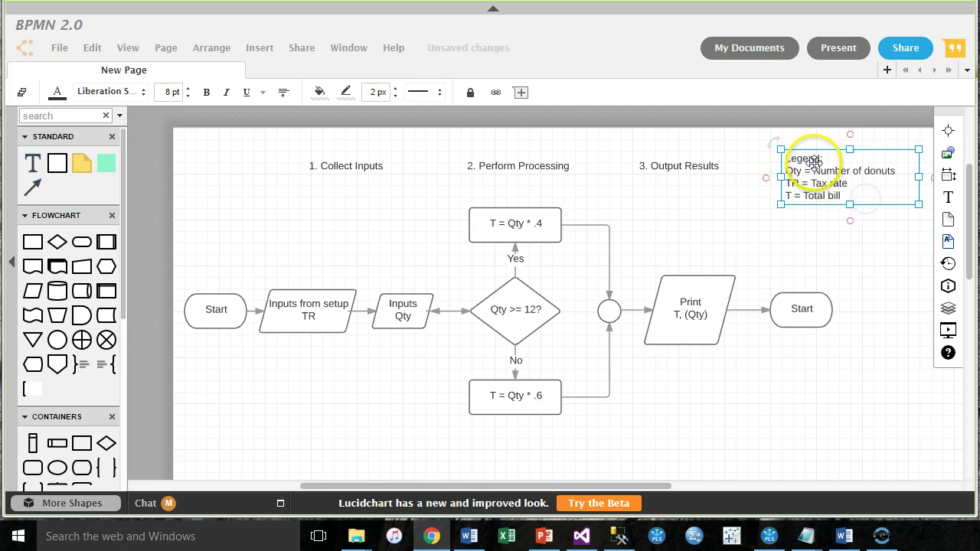
{"action": "left_click", "coordinate": [814, 162]}
{"action": "left_click", "coordinate": [801, 159]}
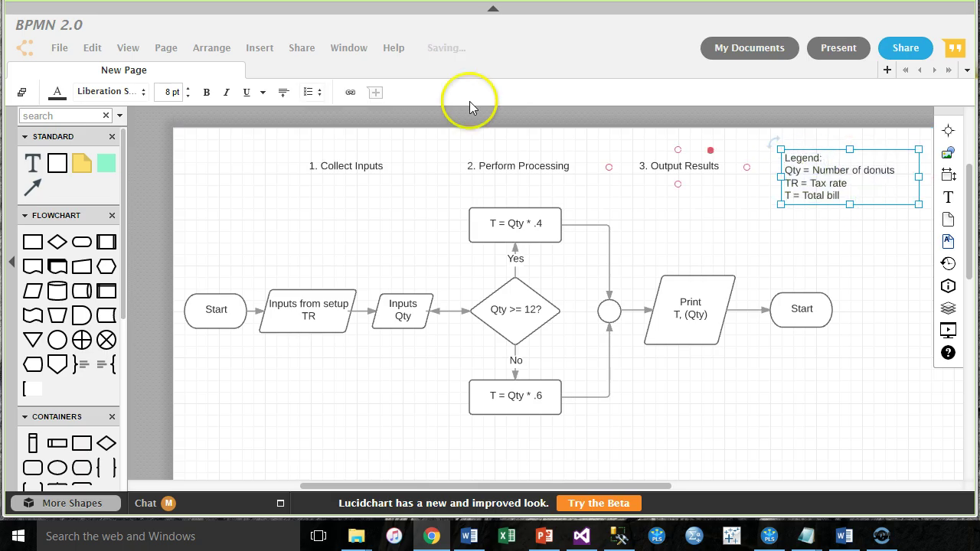
{"action": "left_click", "coordinate": [284, 92]}
{"action": "left_click", "coordinate": [283, 125]}
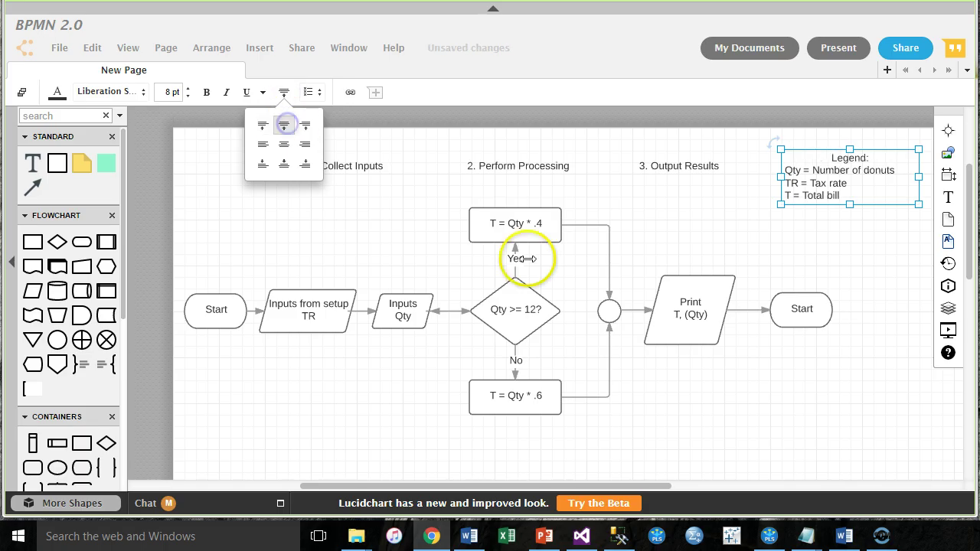
{"action": "left_click", "coordinate": [808, 408]}
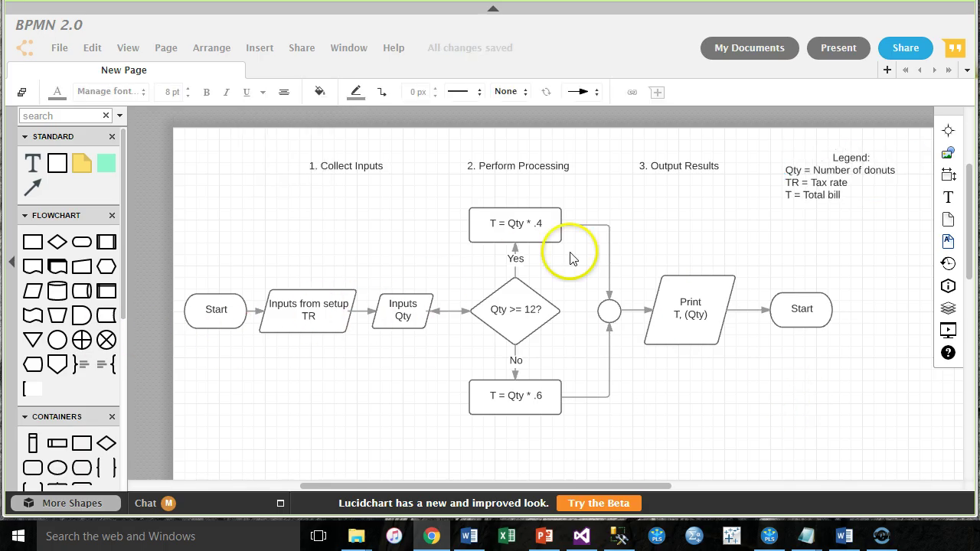
Append ' = 0.0625' to the legend's 'TR = Tax rate' line
{"action": "left_click", "coordinate": [838, 175]}
{"action": "left_click", "coordinate": [873, 189]}
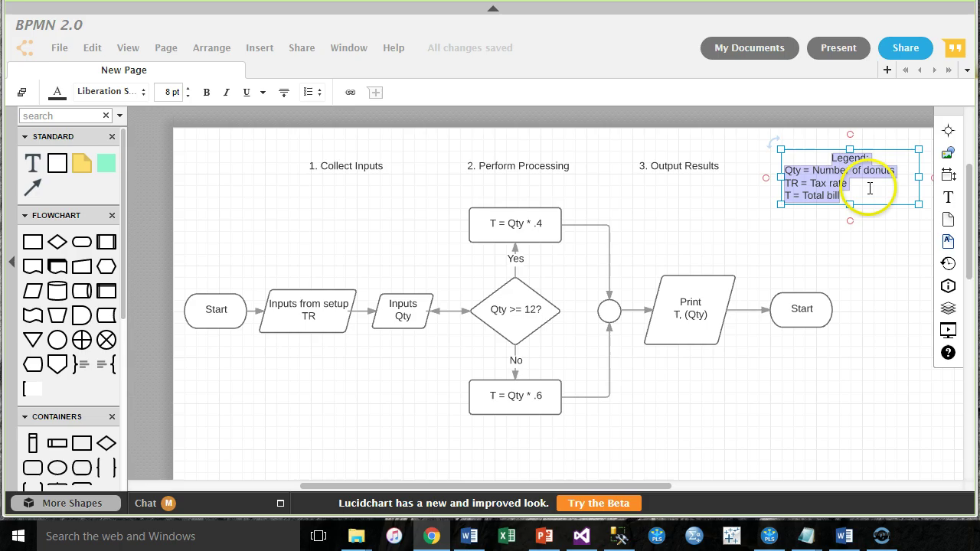
{"action": "left_click", "coordinate": [872, 188]}
{"action": "left_click", "coordinate": [869, 185]}
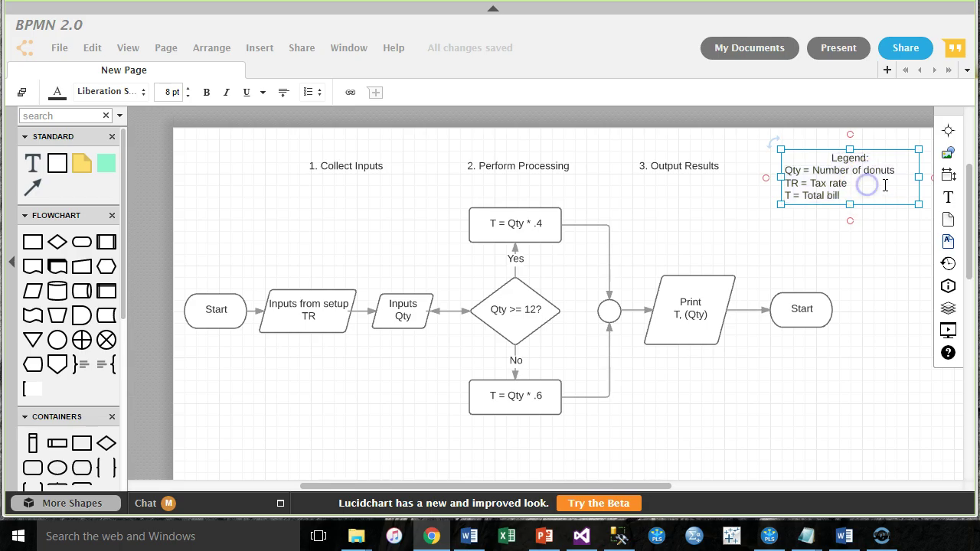
{"action": "type", "text": "= 0.0625"}
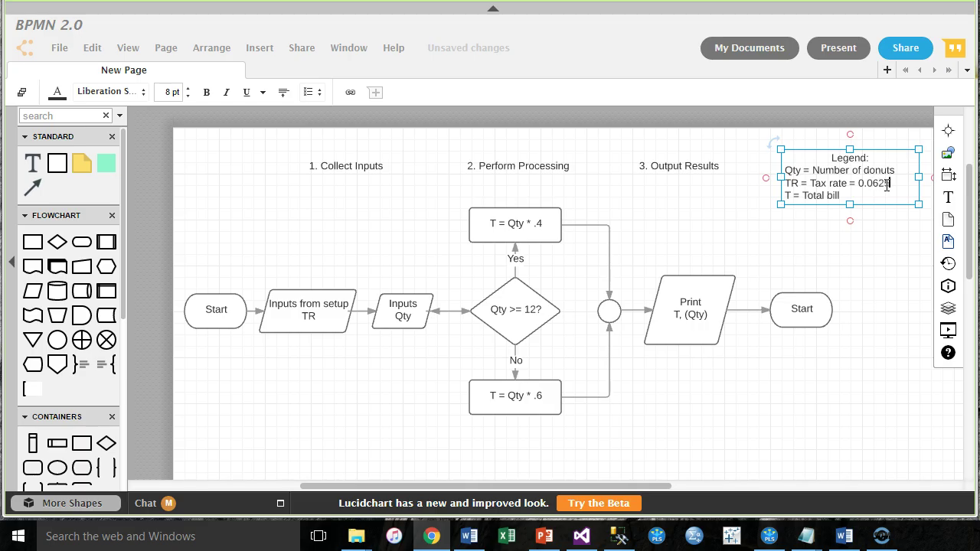
{"action": "left_click", "coordinate": [699, 232]}
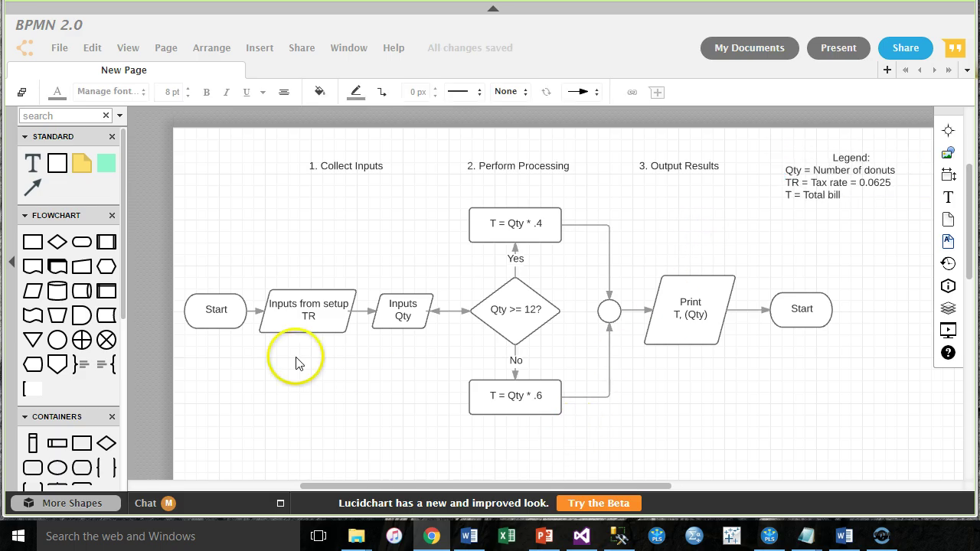
Change the top formula box to T = (Qty * .4) * (1+TR)
{"action": "left_click", "coordinate": [540, 227]}
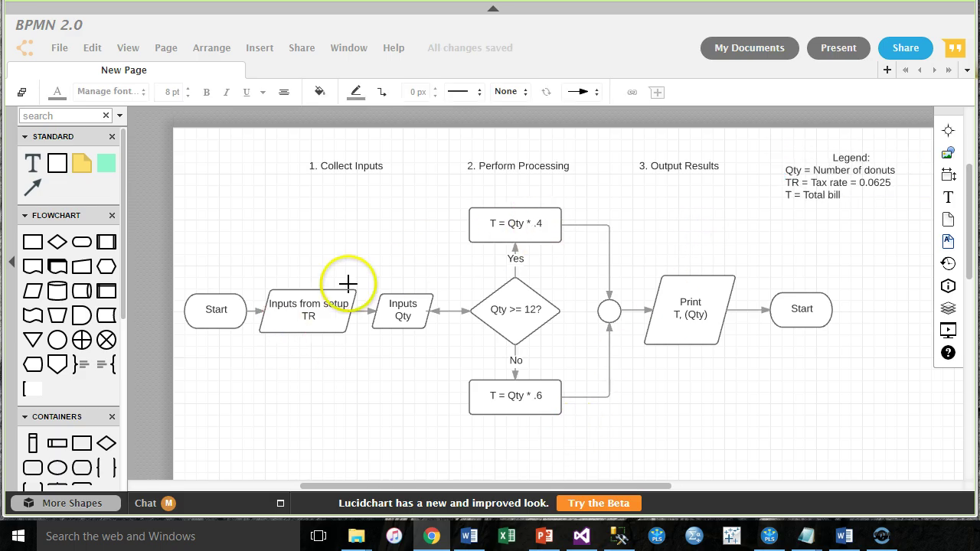
{"action": "left_click", "coordinate": [422, 318]}
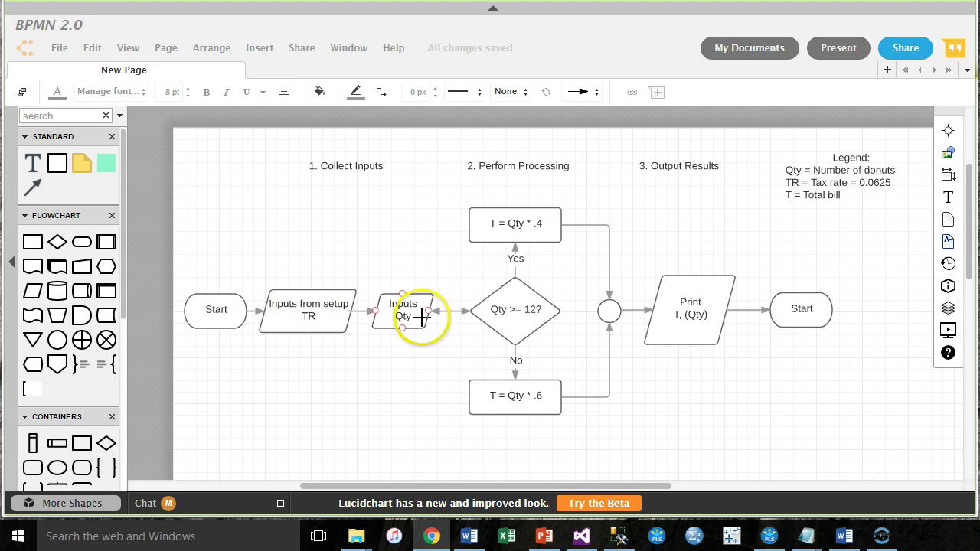
{"action": "left_click", "coordinate": [311, 310]}
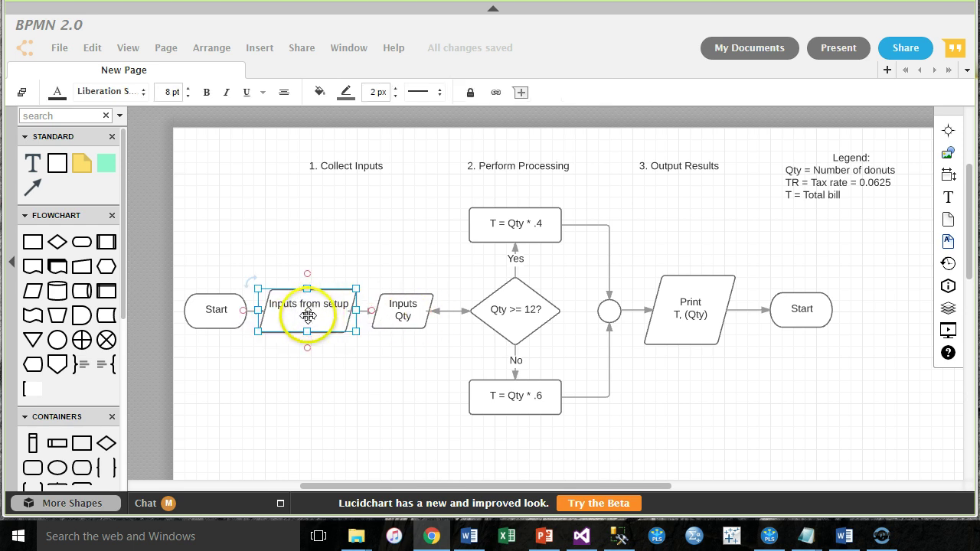
{"action": "left_click", "coordinate": [399, 311]}
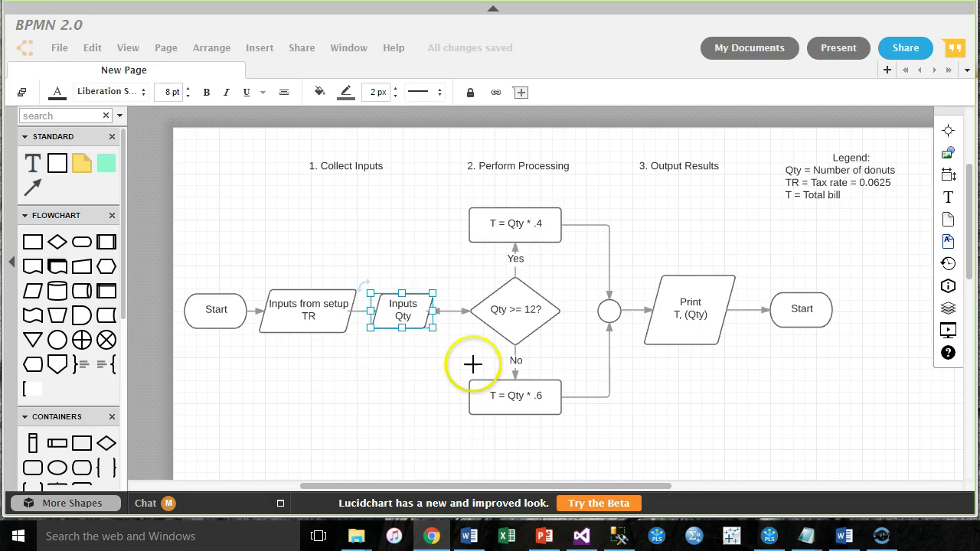
{"action": "left_click", "coordinate": [502, 222]}
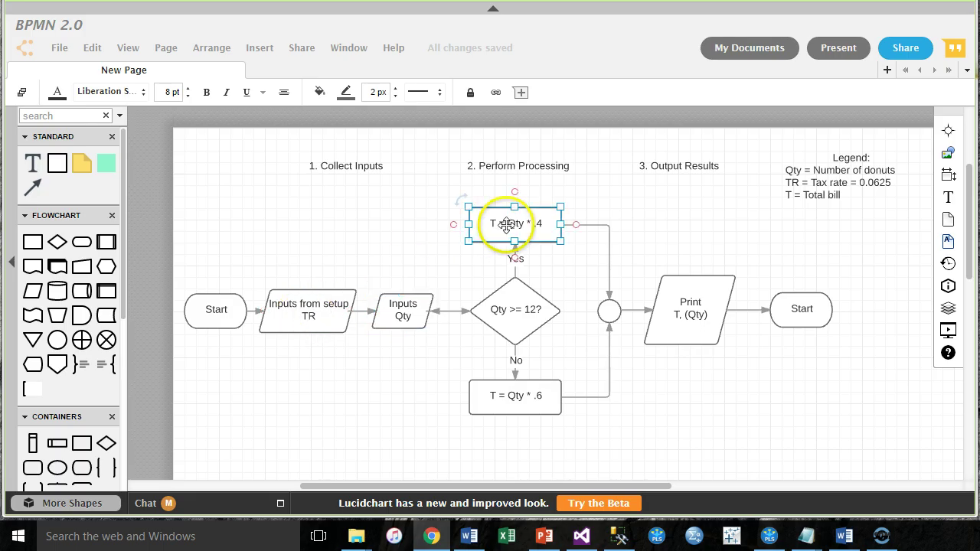
{"action": "left_click", "coordinate": [501, 222]}
{"action": "left_click", "coordinate": [543, 225]}
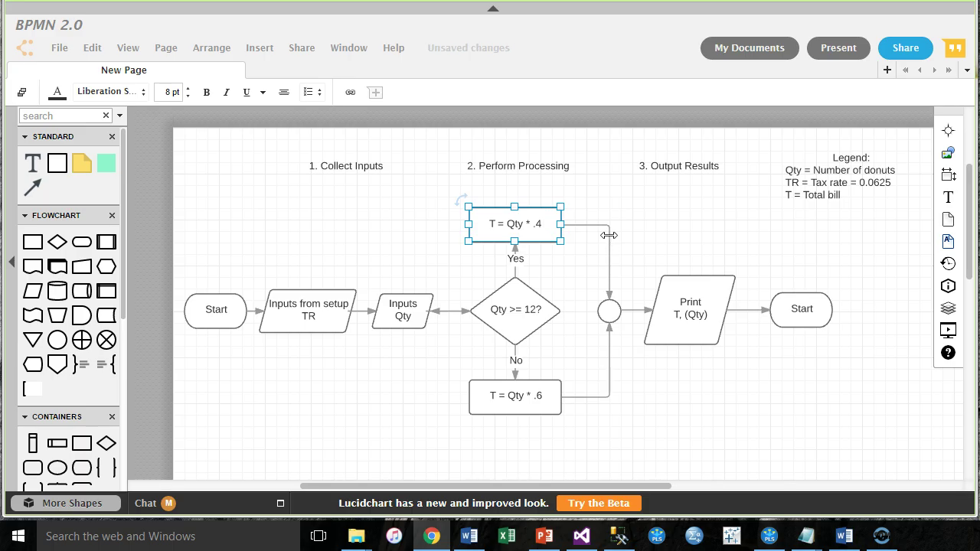
{"action": "type", "text": ")"}
{"action": "type", "text": "("}
{"action": "type", "text": "*(1"}
{"action": "type", "text": "+TR)"}
{"action": "left_click", "coordinate": [497, 229]}
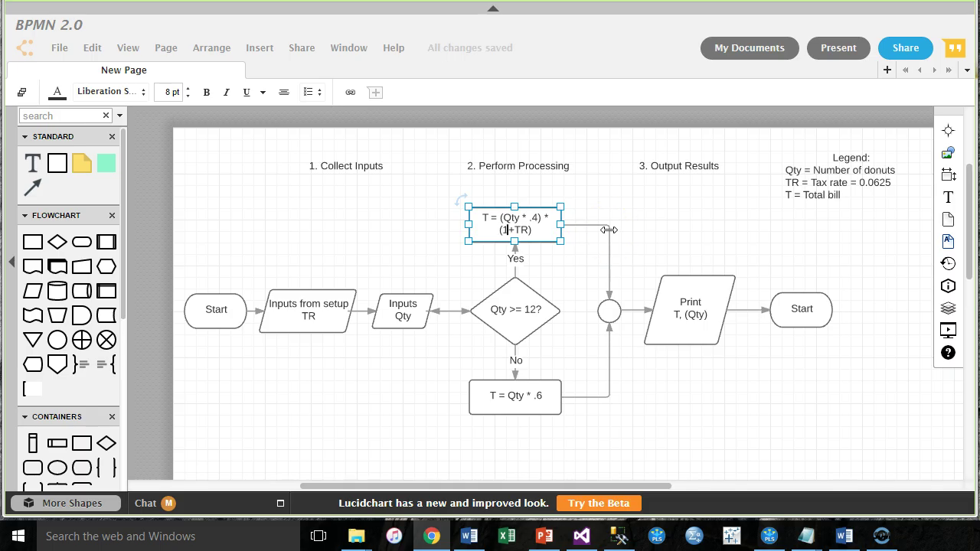
{"action": "left_click", "coordinate": [632, 225]}
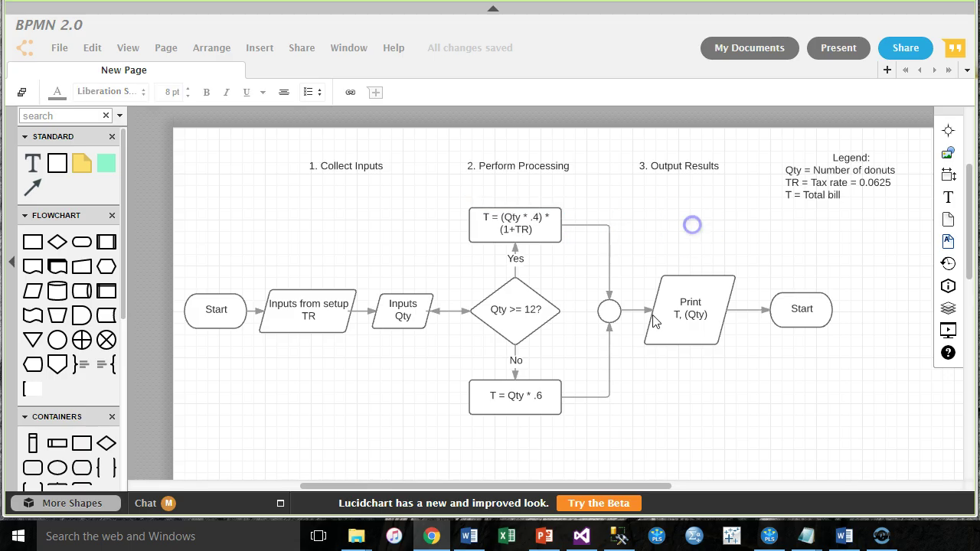
Change the lower formula box to T = (Qty * .6) * (1 + TR)
{"action": "double_click", "coordinate": [532, 395]}
{"action": "left_click", "coordinate": [588, 406]}
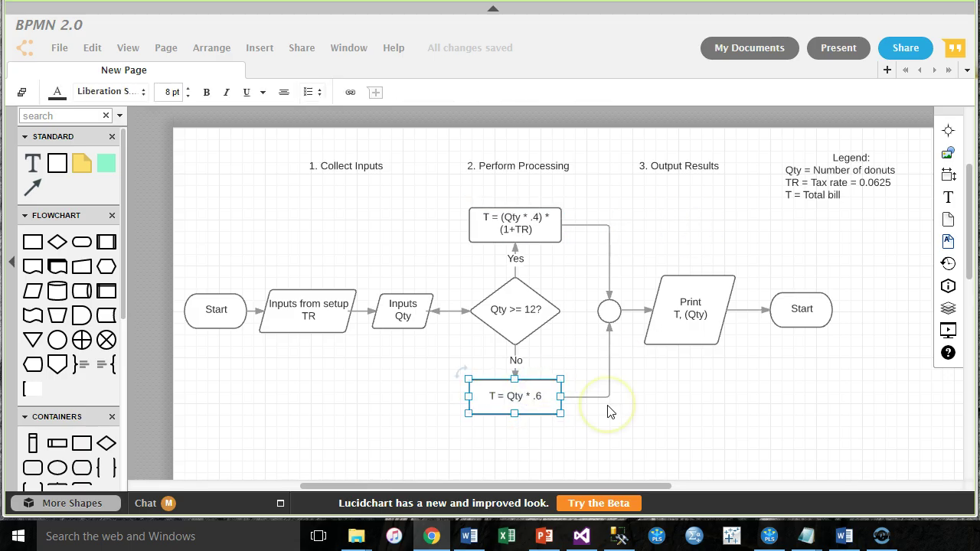
{"action": "left_click", "coordinate": [608, 406]}
{"action": "type", "text": "(Qty * .6"}
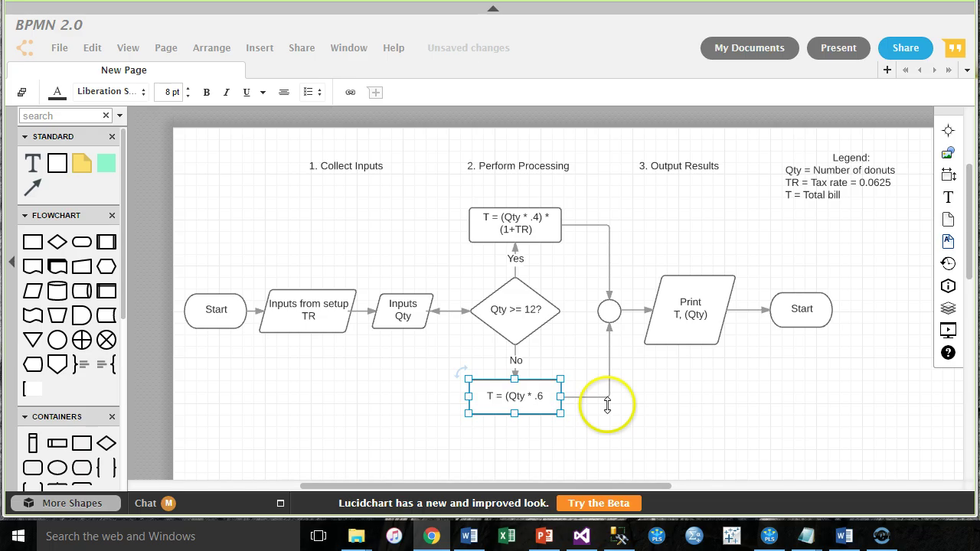
{"action": "type", "text": ") * (1 "}
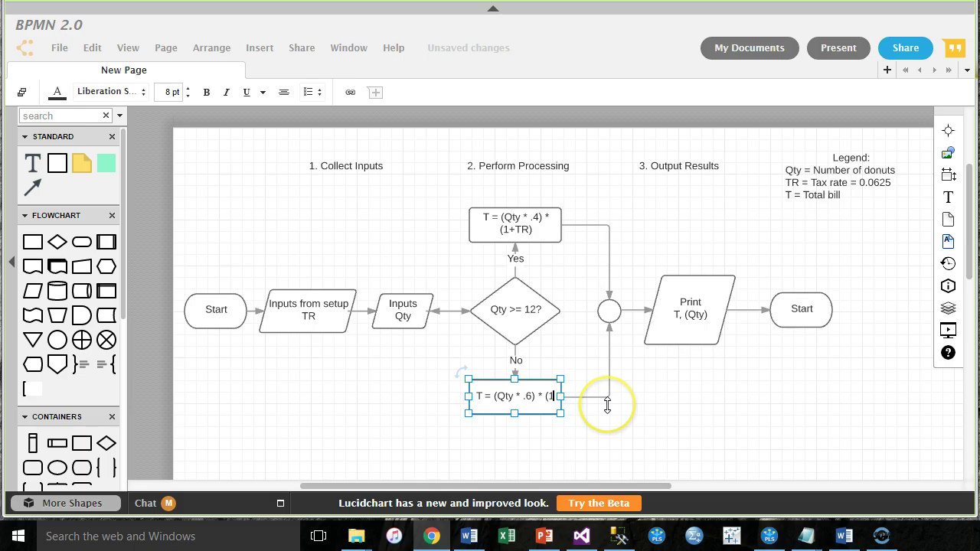
{"action": "type", "text": "+ TR)"}
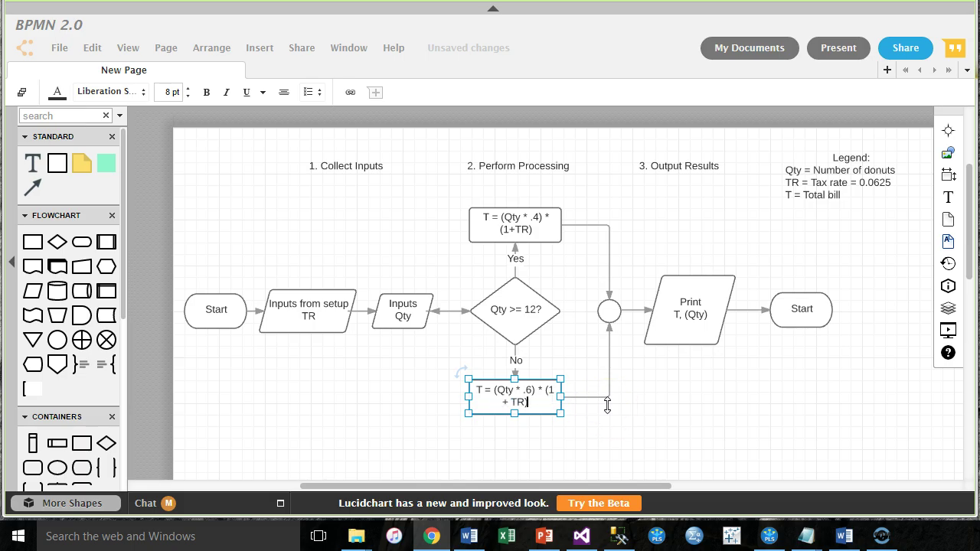
{"action": "left_click", "coordinate": [401, 410]}
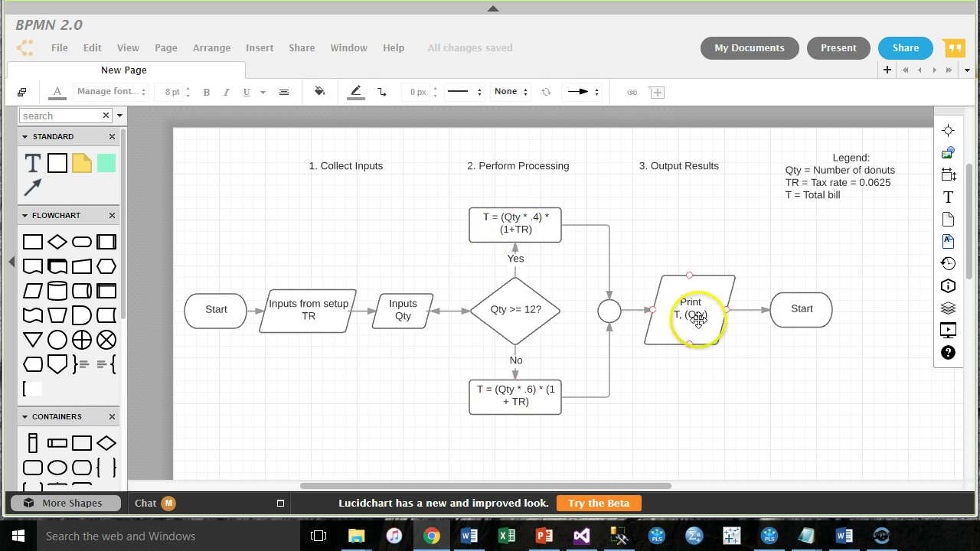
{"action": "left_click", "coordinate": [692, 438]}
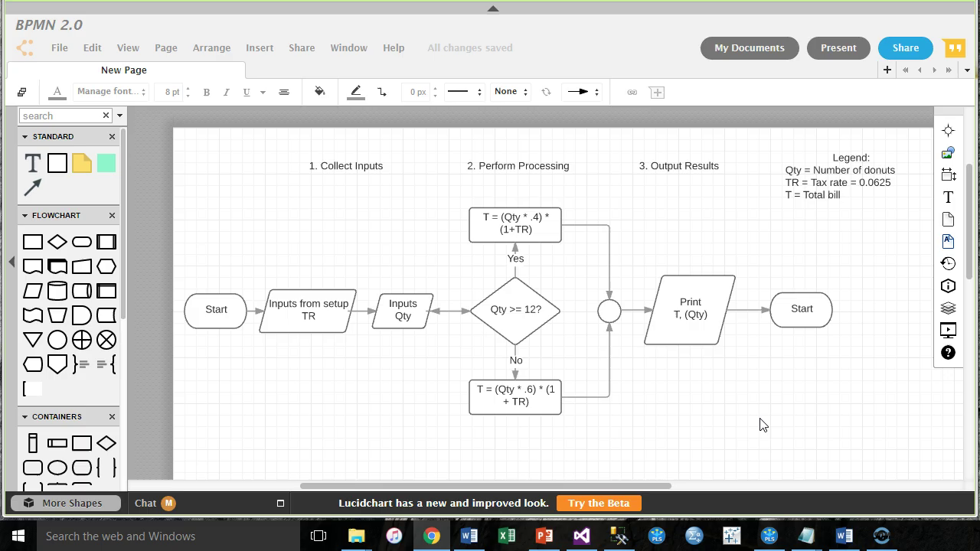
{"action": "left_click", "coordinate": [534, 218]}
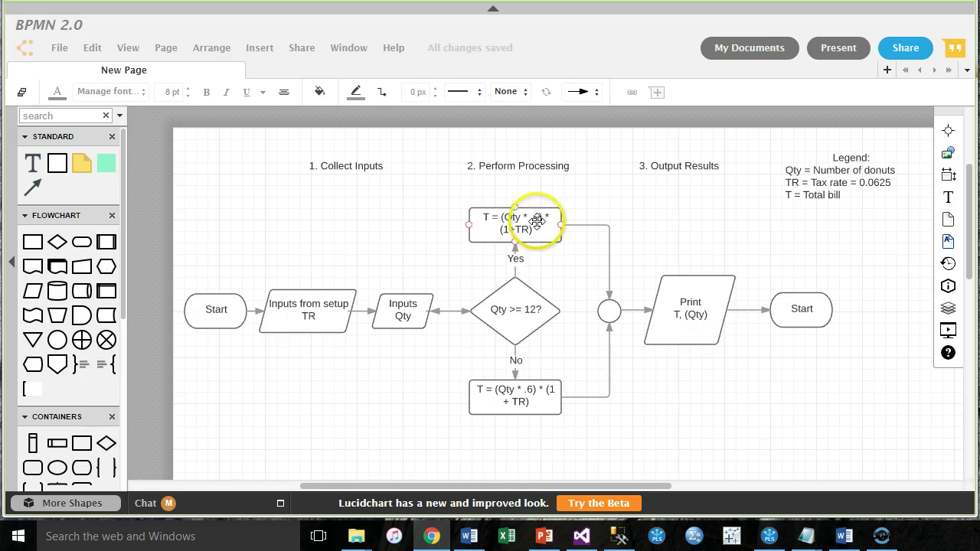
{"action": "left_click", "coordinate": [818, 361]}
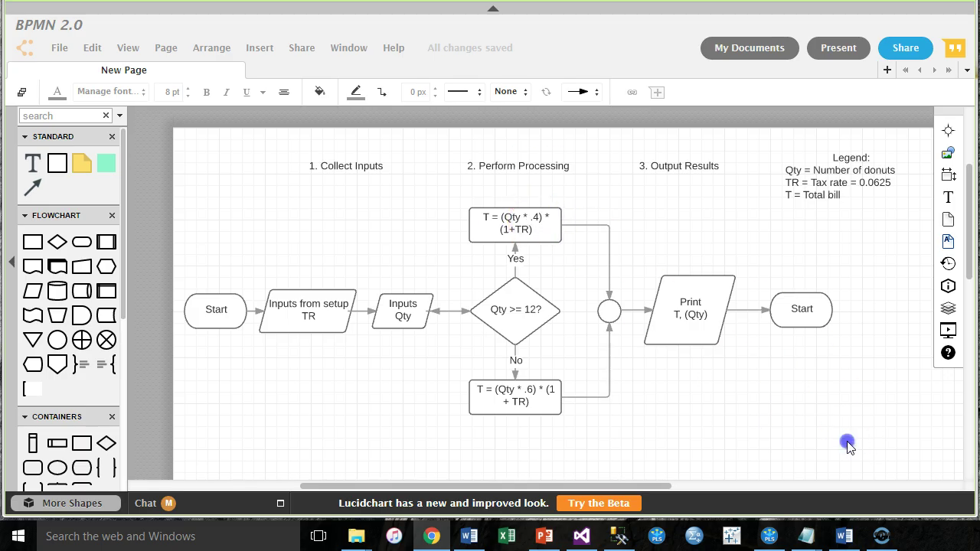
{"action": "left_click_drag", "start_coordinate": [866, 450], "coordinate": [204, 190]}
{"action": "left_click", "coordinate": [297, 208]}
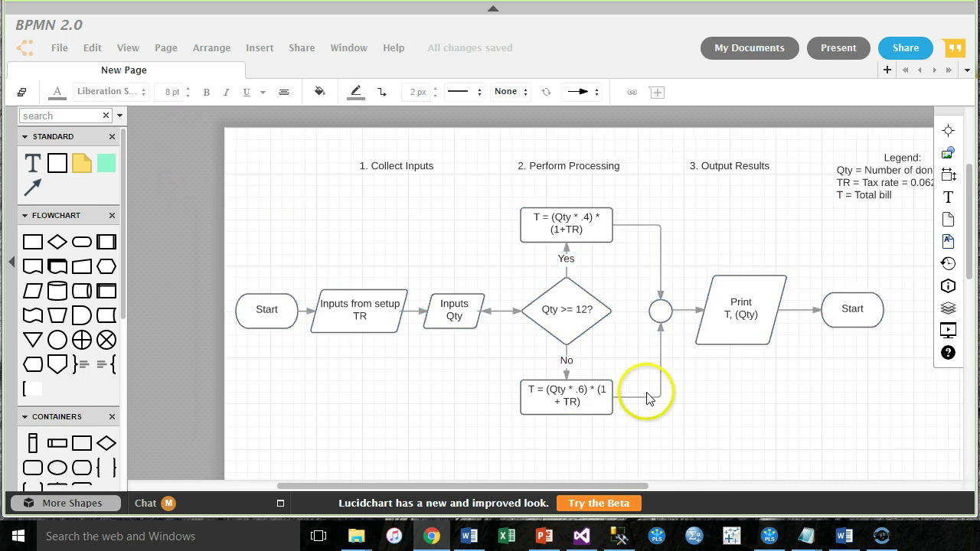
{"action": "left_click", "coordinate": [549, 488]}
{"action": "left_click_drag", "start_coordinate": [549, 490], "coordinate": [583, 490]}
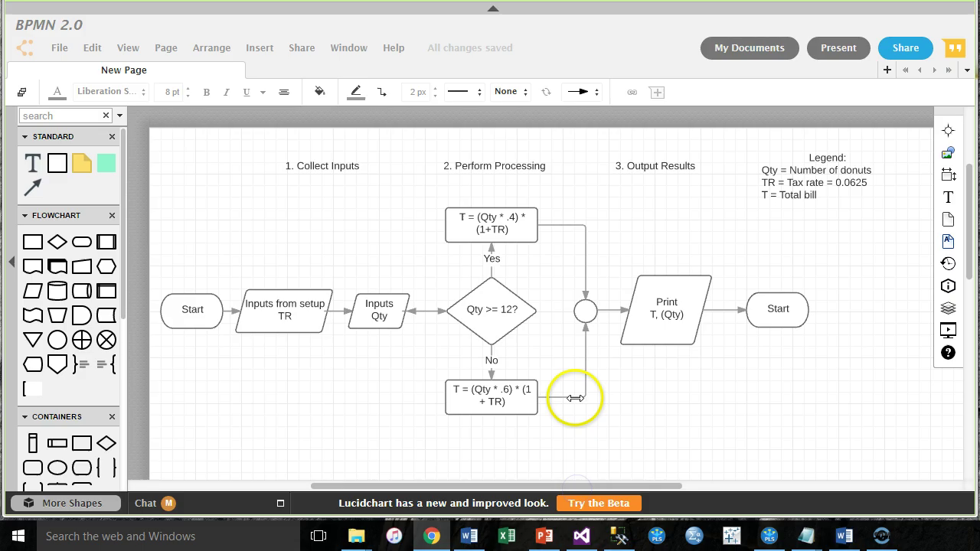
{"action": "left_click", "coordinate": [504, 216]}
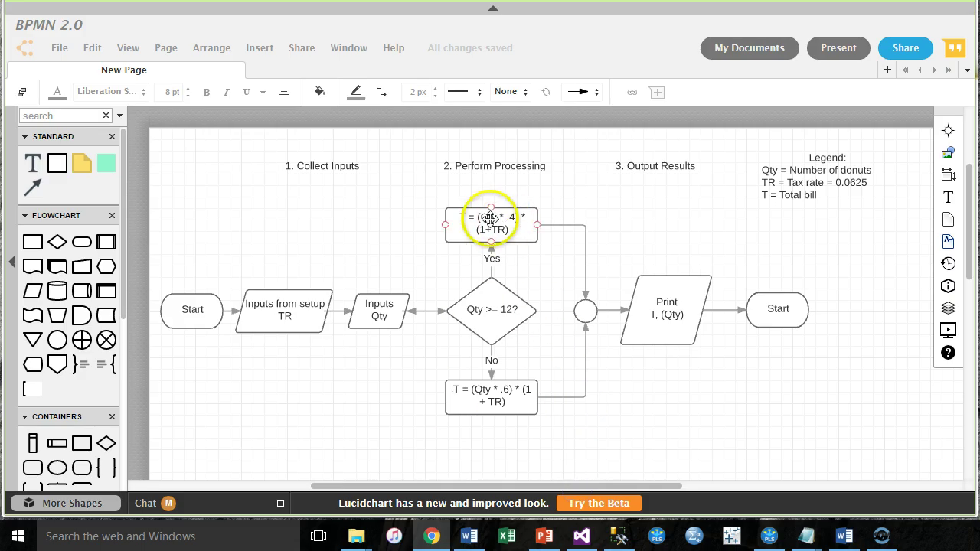
{"action": "left_click", "coordinate": [808, 201]}
Insert legend lines 'DP = Discount price = .4' and 'FP = Full price = .6' after the TR line
{"action": "double_click", "coordinate": [820, 187]}
{"action": "left_click", "coordinate": [832, 196]}
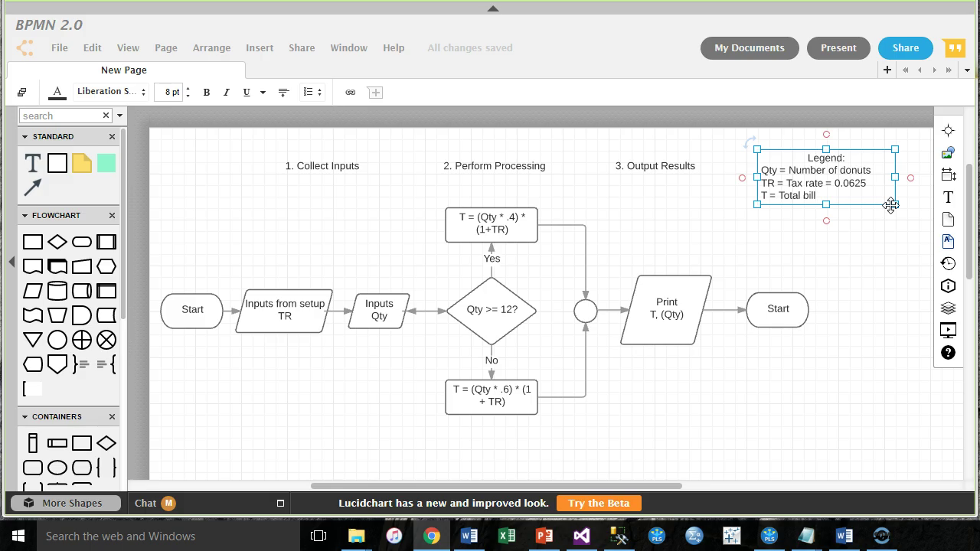
{"action": "key", "text": "Return"}
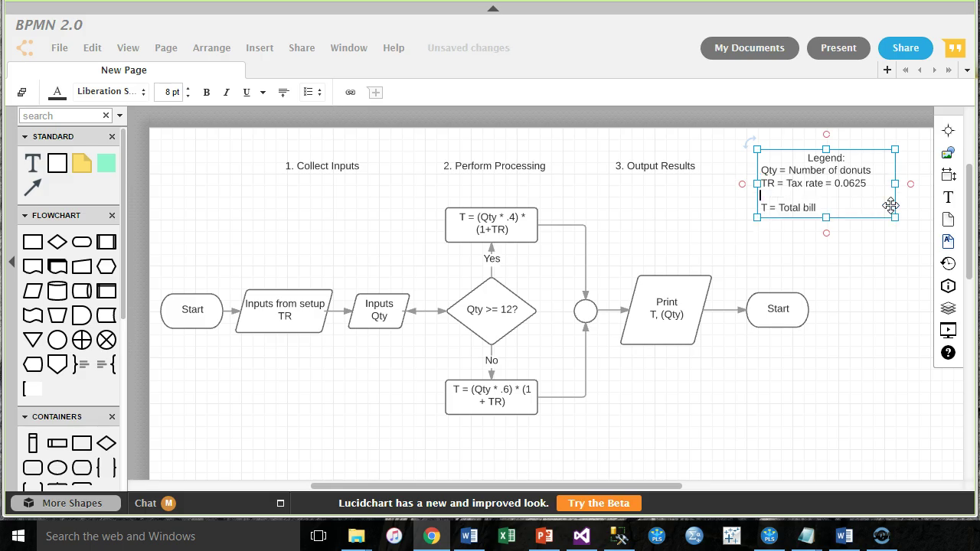
{"action": "type", "text": "DF"}
{"action": "type", "text": " ="}
{"action": "type", "text": " Discount price"}
{"action": "key", "text": "Return"}
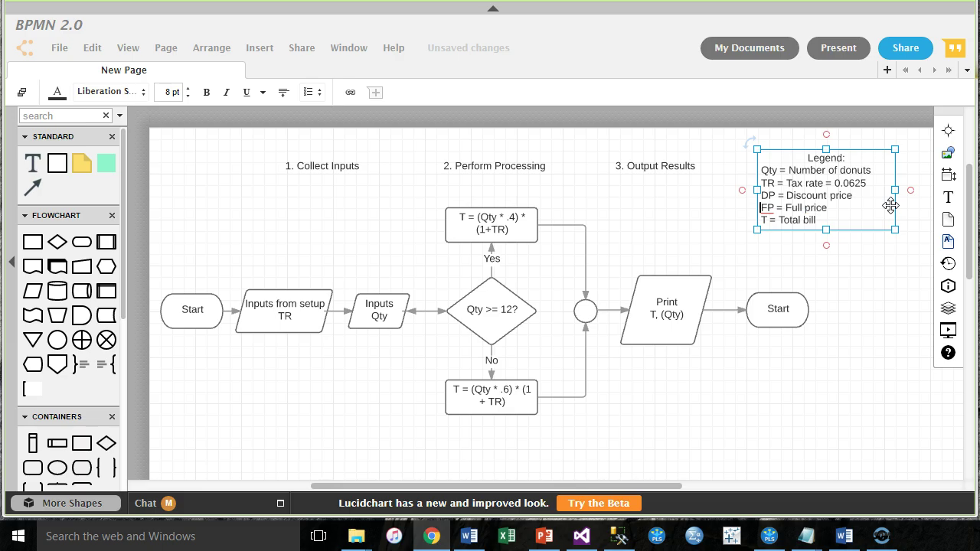
{"action": "type", "text": "= .6"}
Append ', DP, FP' to the 'Inputs from setup TR' shape
{"action": "double_click", "coordinate": [275, 310]}
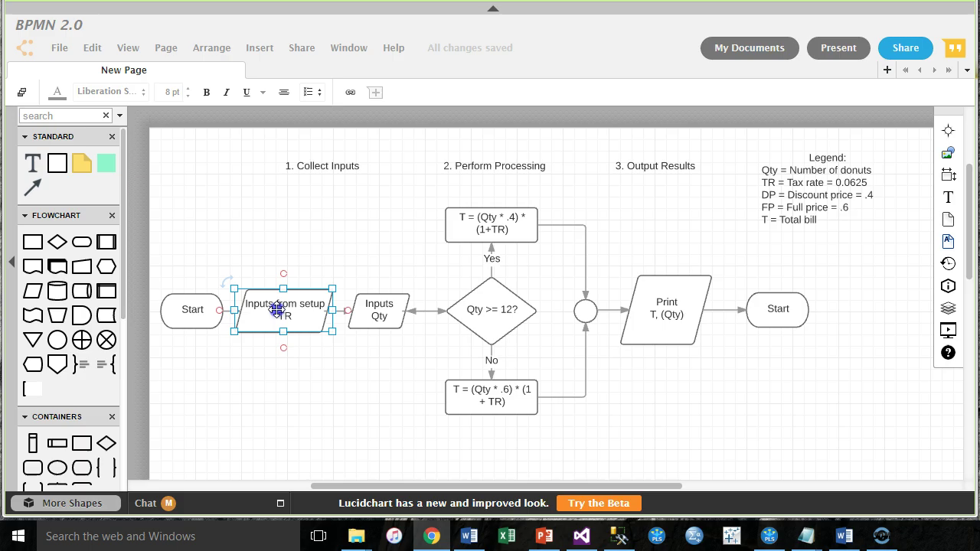
{"action": "left_click", "coordinate": [345, 341]}
{"action": "left_click", "coordinate": [301, 317]}
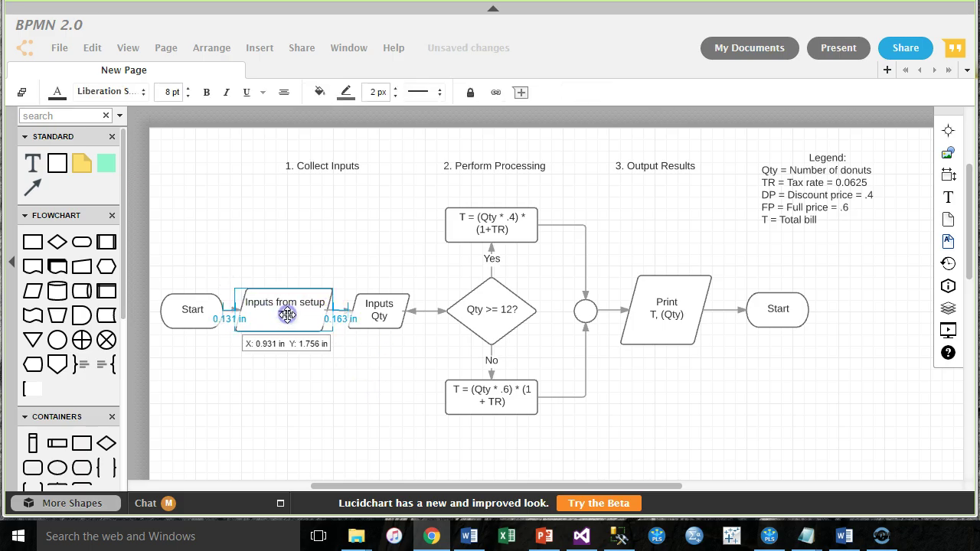
{"action": "double_click", "coordinate": [297, 314]}
{"action": "left_click", "coordinate": [298, 314]}
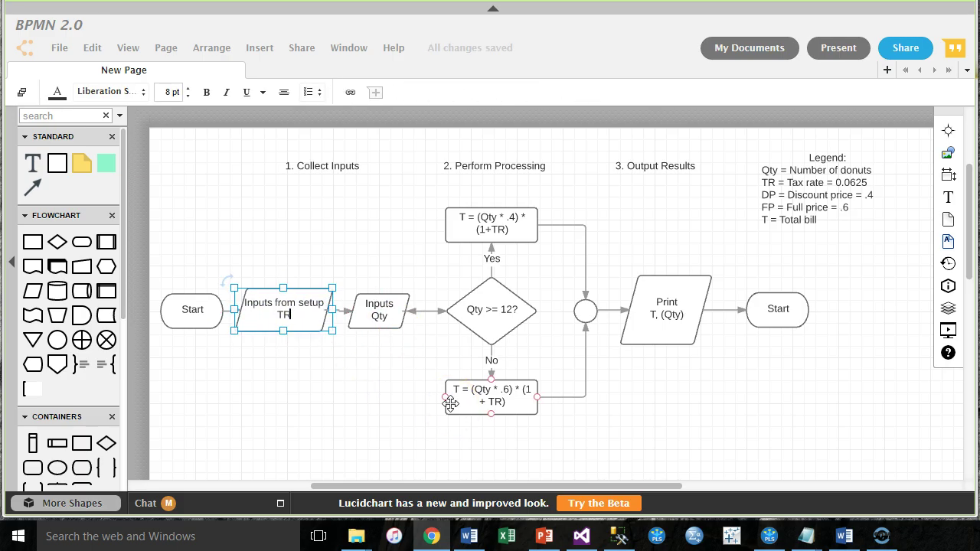
{"action": "type", "text": ", DP, FP"}
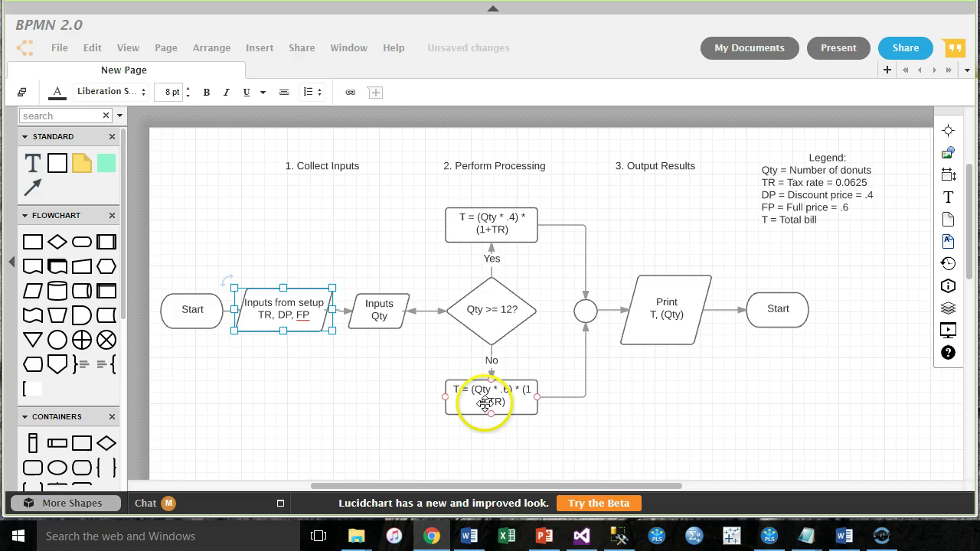
{"action": "left_click", "coordinate": [218, 408]}
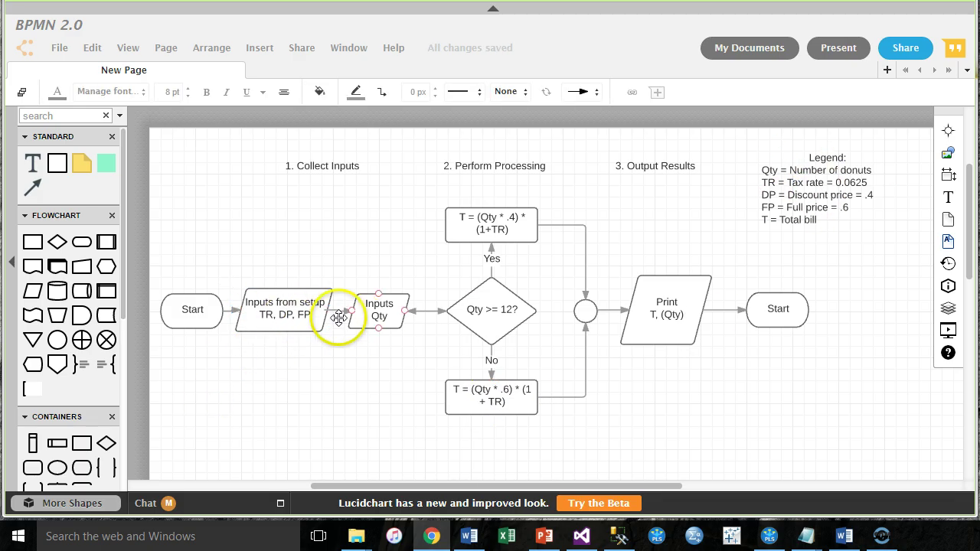
Nudge the 'Inputs from setup TR, DP, FP' shape slightly down
{"action": "left_click", "coordinate": [286, 308]}
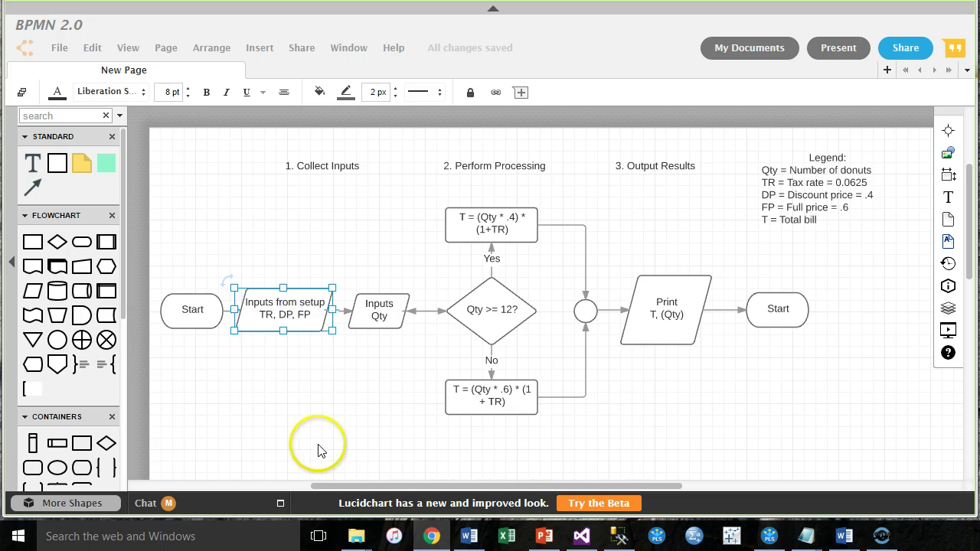
{"action": "key", "text": "Down"}
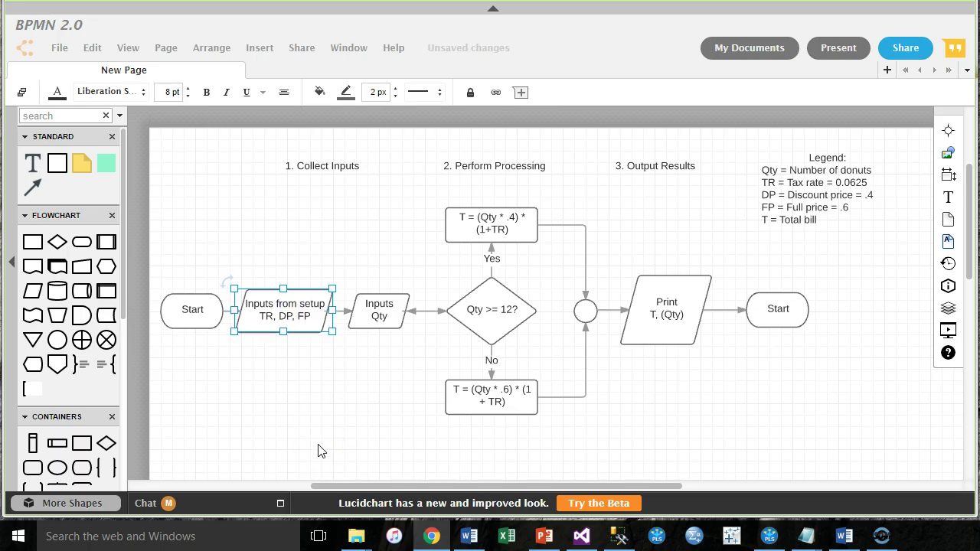
{"action": "left_click", "coordinate": [327, 409]}
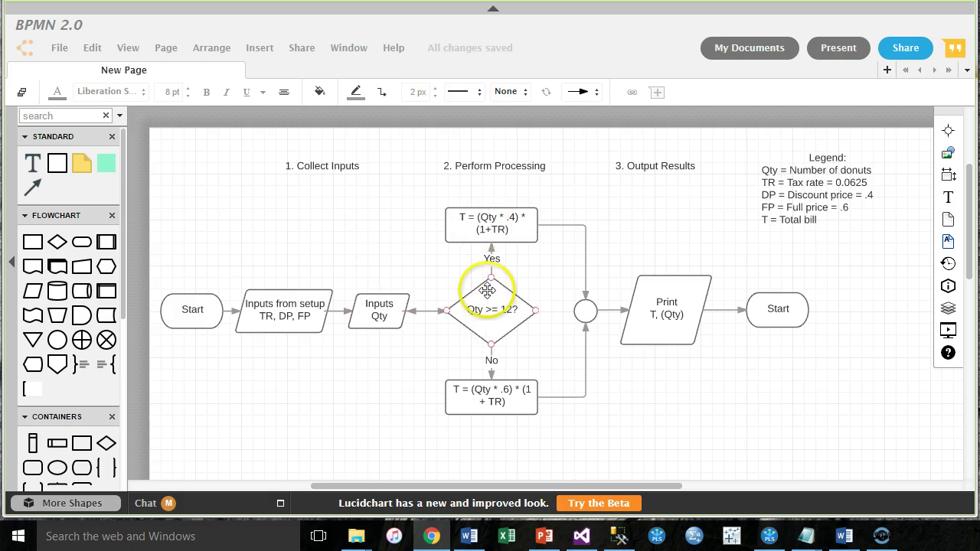
Replace .4 with DP in the discount-price formula
{"action": "left_click", "coordinate": [498, 217]}
{"action": "double_click", "coordinate": [499, 217]}
{"action": "left_click", "coordinate": [511, 218]}
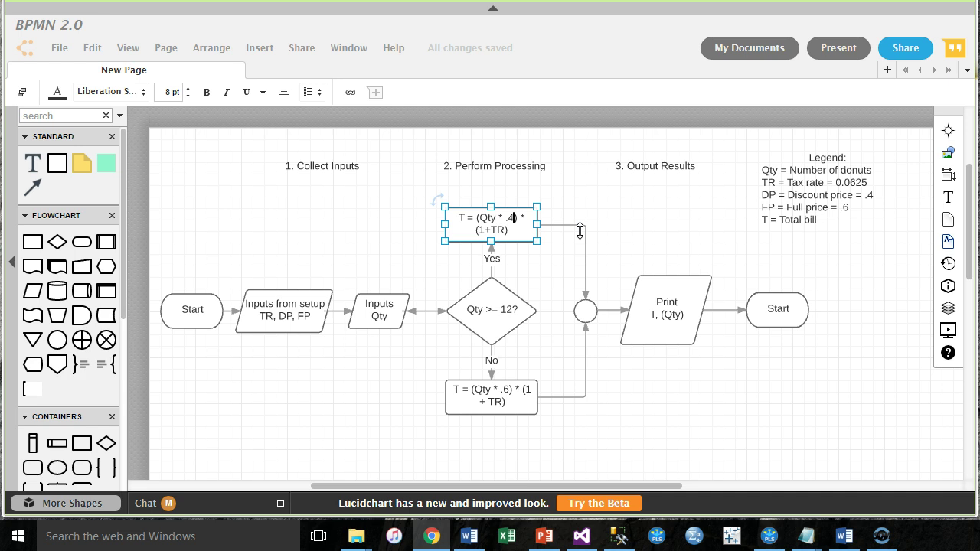
{"action": "key", "text": "BackSpace"}
{"action": "key", "text": "BackSpace"}
{"action": "type", "text": "DP"}
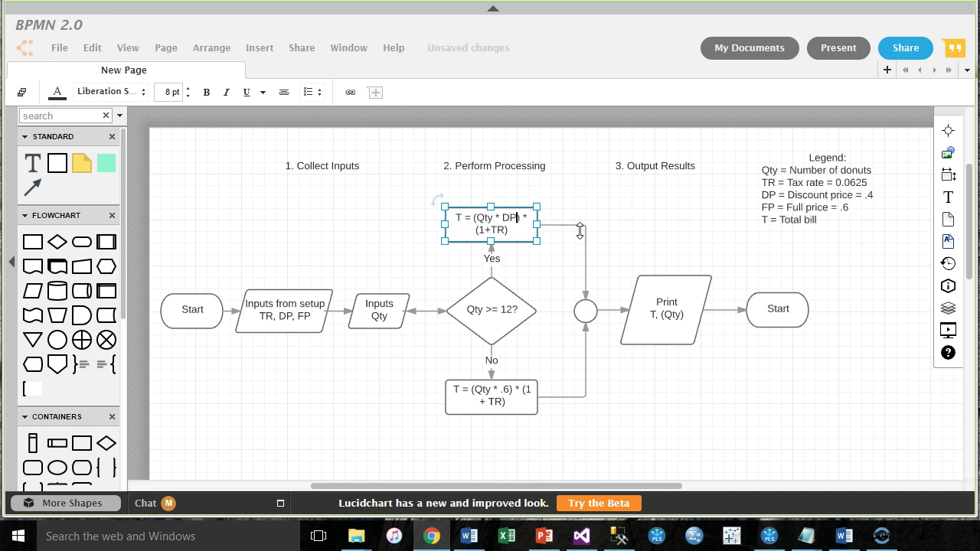
{"action": "left_click", "coordinate": [545, 208]}
Replace .6 with FP in the full-price formula
{"action": "left_click", "coordinate": [508, 396]}
{"action": "double_click", "coordinate": [508, 390]}
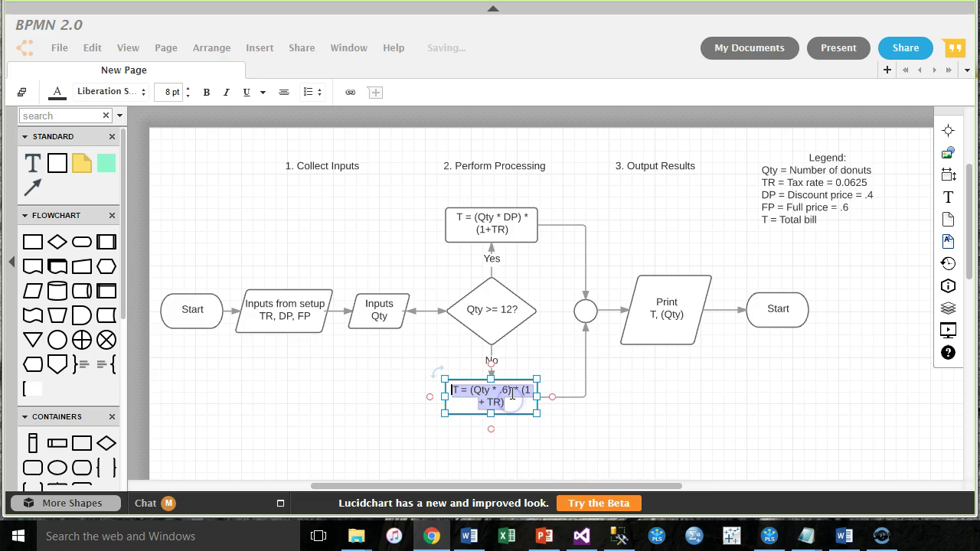
{"action": "left_click", "coordinate": [579, 395]}
{"action": "key", "text": "BackSpace"}
{"action": "key", "text": "BackSpace"}
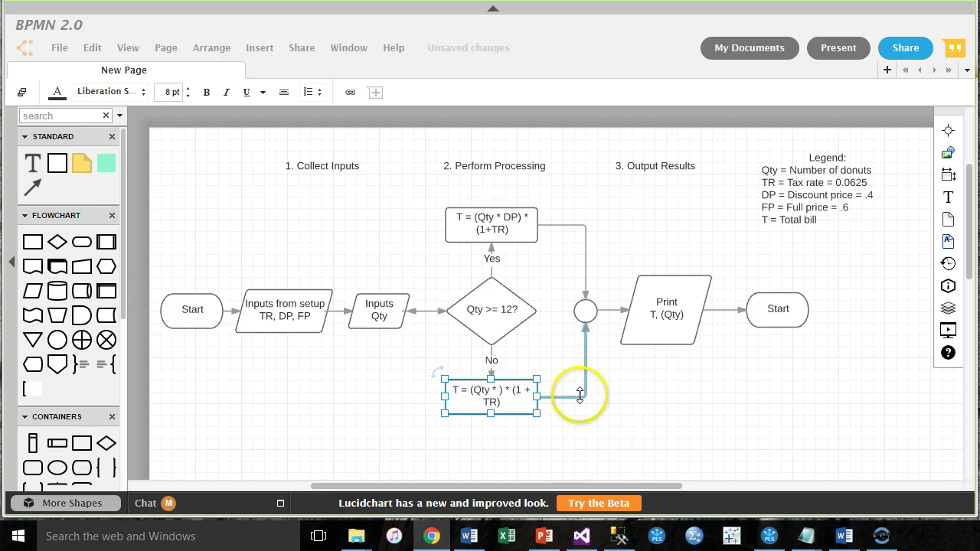
{"action": "type", "text": "FP"}
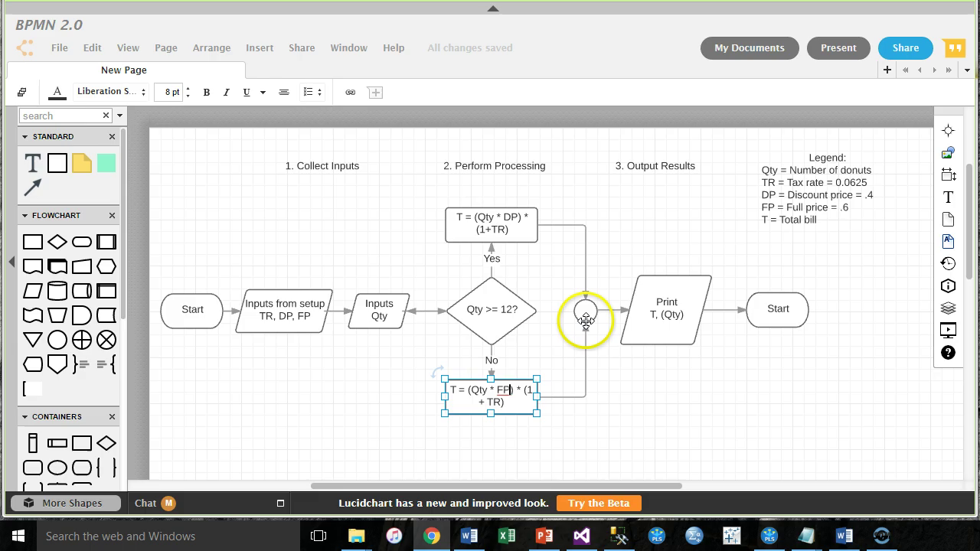
{"action": "double_click", "coordinate": [867, 200]}
{"action": "left_click", "coordinate": [876, 192]}
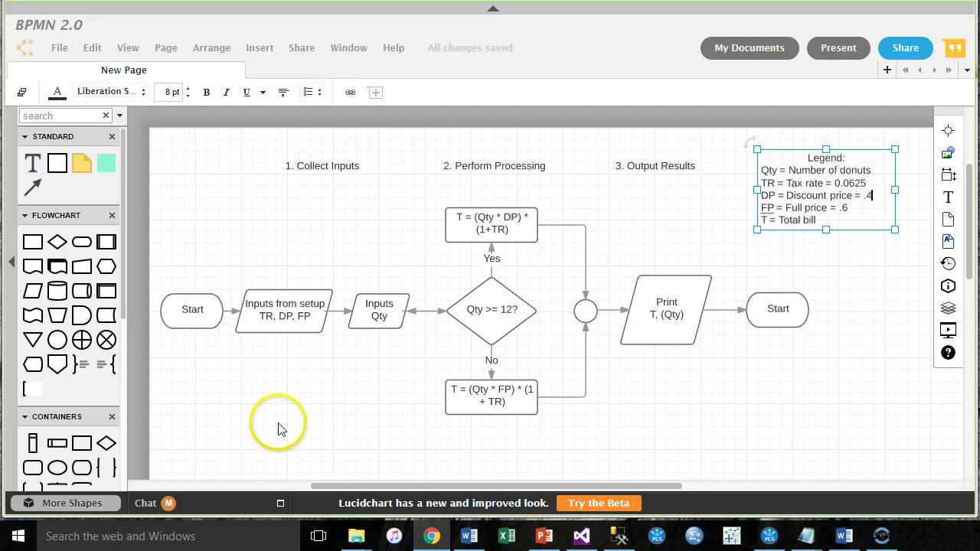
Insert 'DT = Discount threshold = 12' after the FP legend line and widen the legend box
{"action": "left_click", "coordinate": [494, 315]}
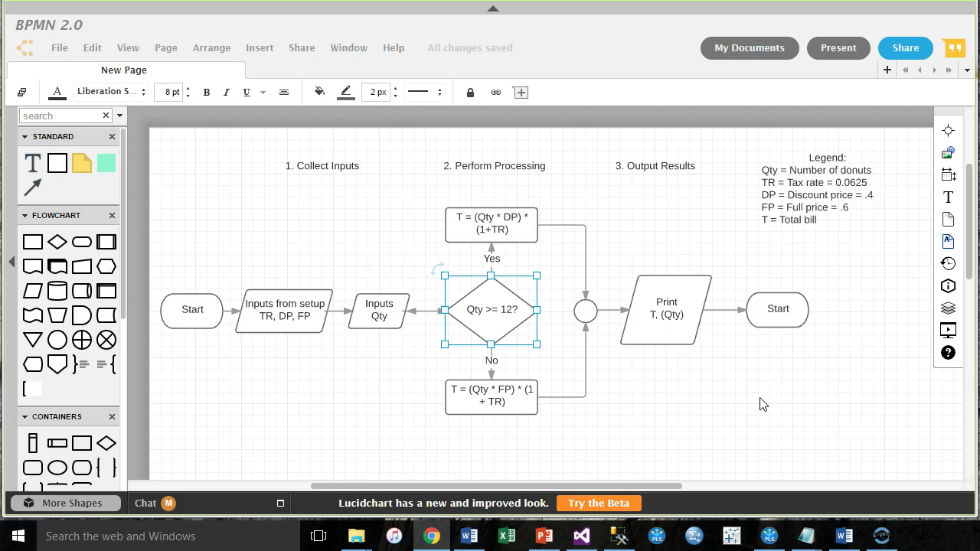
{"action": "double_click", "coordinate": [509, 308]}
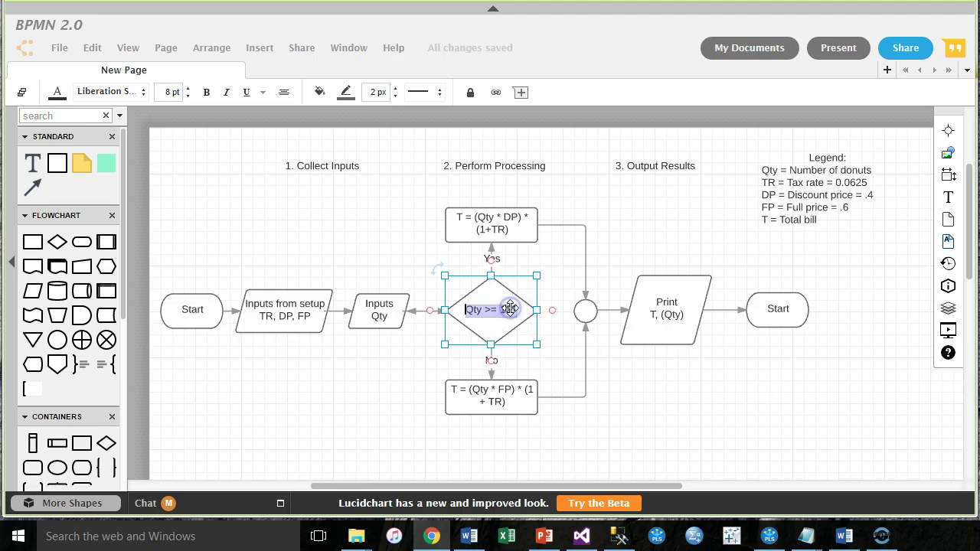
{"action": "left_click", "coordinate": [510, 309]}
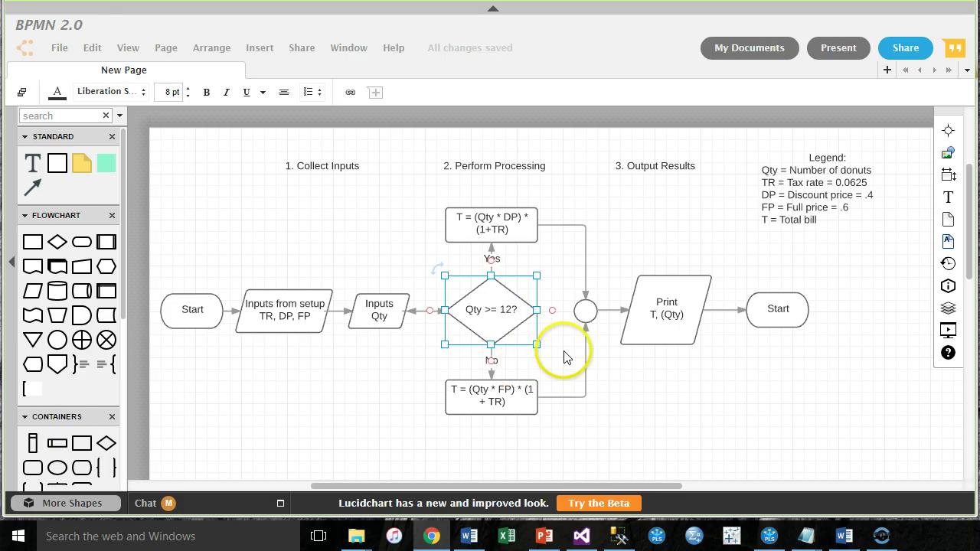
{"action": "left_click", "coordinate": [824, 193]}
{"action": "double_click", "coordinate": [858, 207]}
{"action": "left_click", "coordinate": [855, 210]}
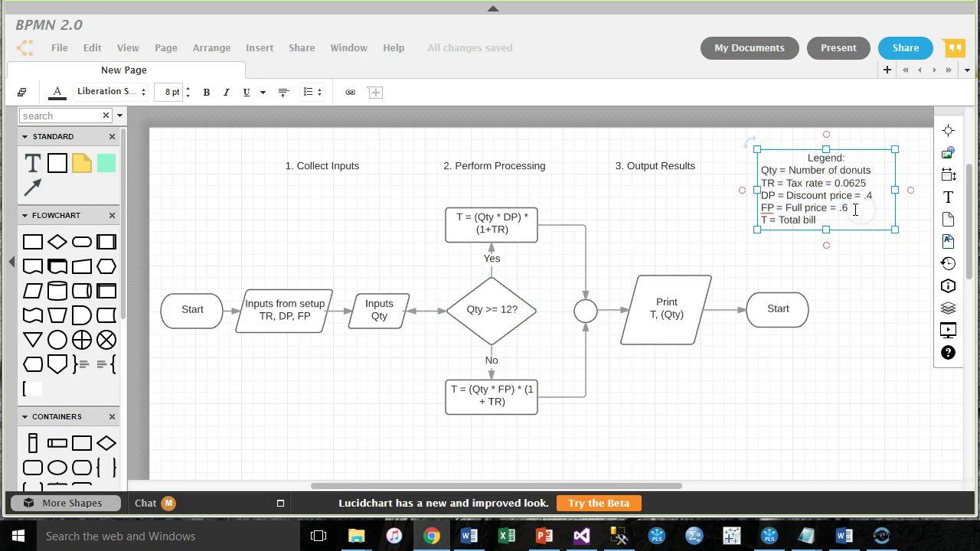
{"action": "key", "text": "Return"}
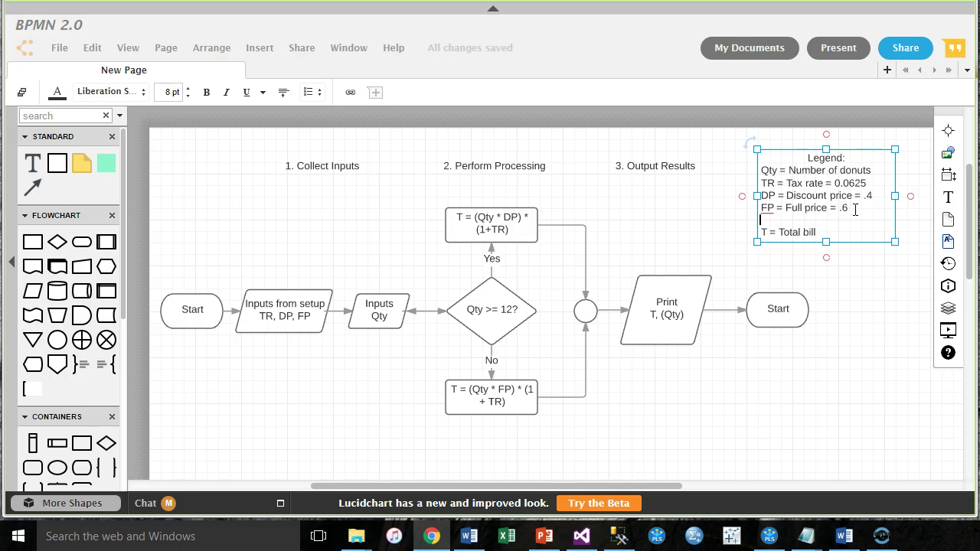
{"action": "type", "text": "DT = Discount threshol"}
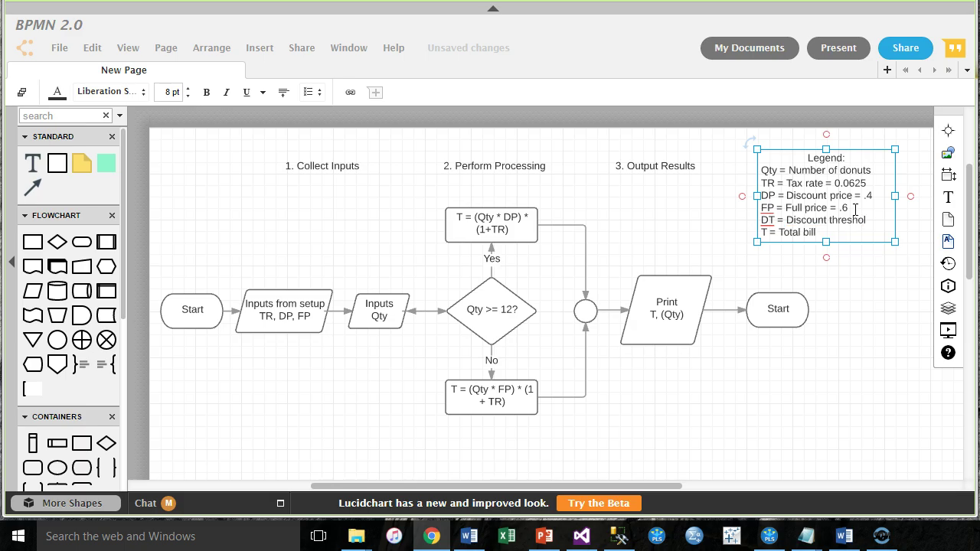
{"action": "type", "text": "12"}
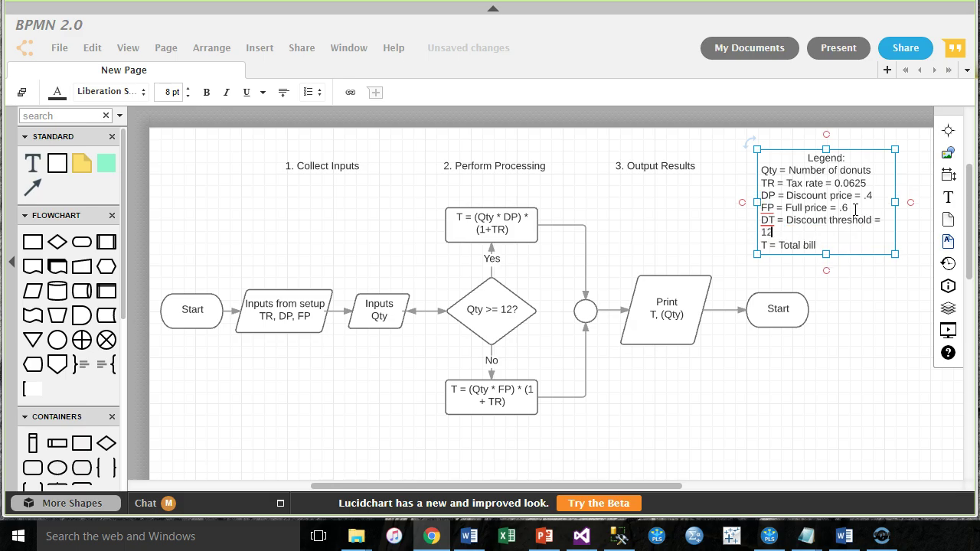
{"action": "left_click", "coordinate": [895, 201]}
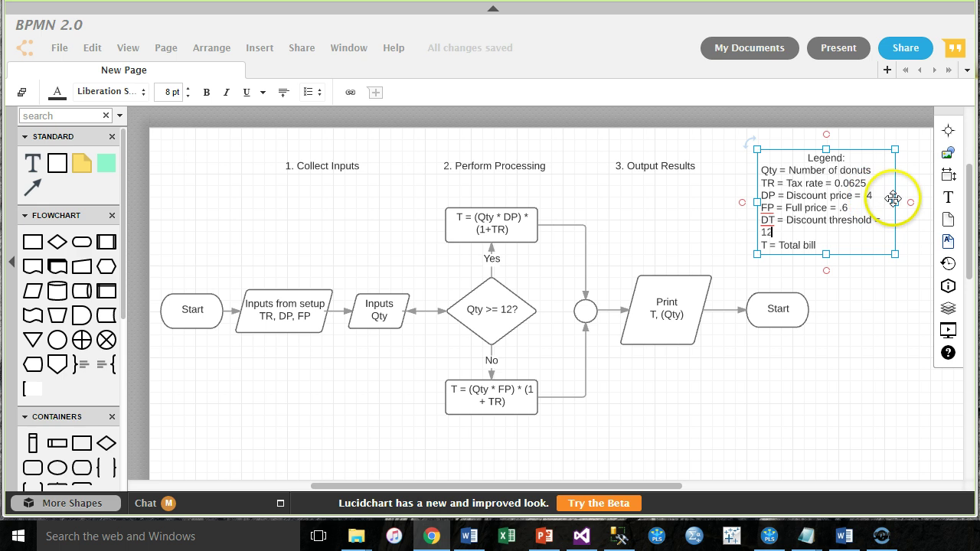
{"action": "left_click_drag", "start_coordinate": [895, 201], "coordinate": [911, 201]}
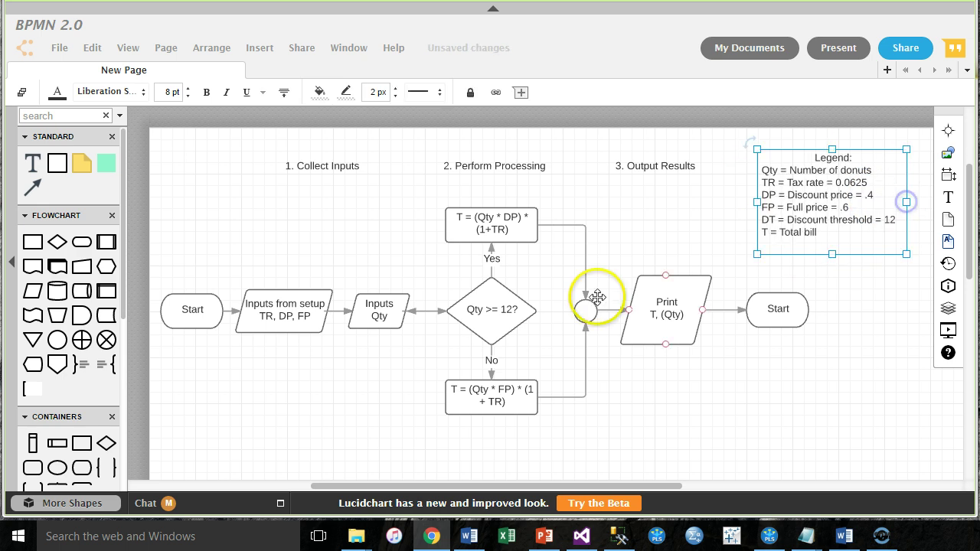
Append ', DT' to the 'Inputs from setup TR, DP, FP' shape
{"action": "left_click", "coordinate": [297, 315]}
{"action": "double_click", "coordinate": [297, 315]}
{"action": "left_click", "coordinate": [314, 316]}
{"action": "type", "text": ", D"}
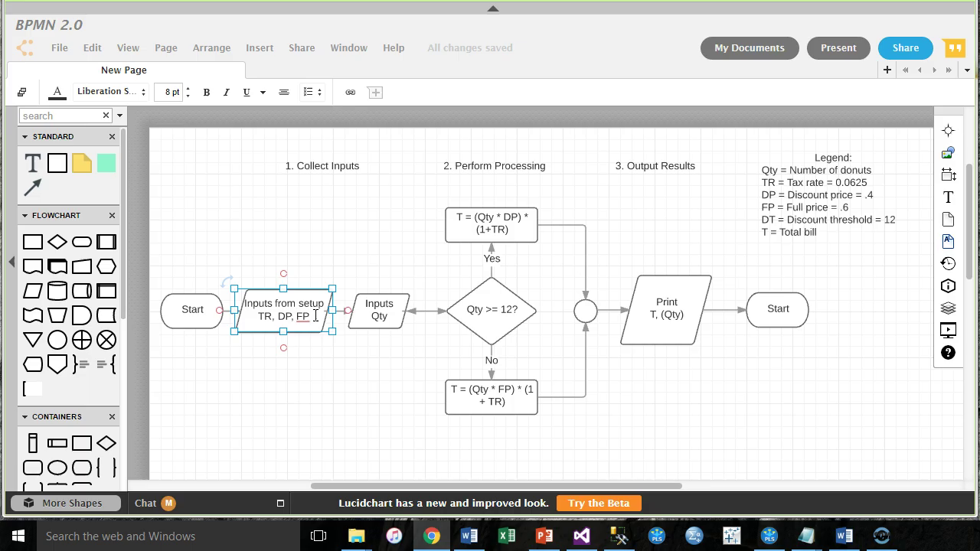
{"action": "type", "text": "T"}
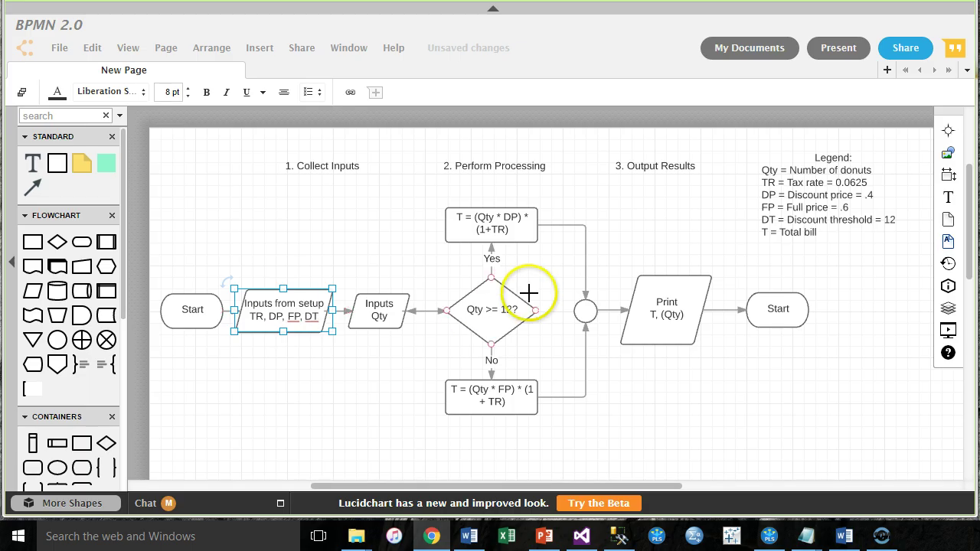
Change the decision label from 'Qty >= 12?' to 'Qty >= DT?'
{"action": "left_click", "coordinate": [507, 315]}
{"action": "double_click", "coordinate": [511, 312]}
{"action": "left_click", "coordinate": [511, 310]}
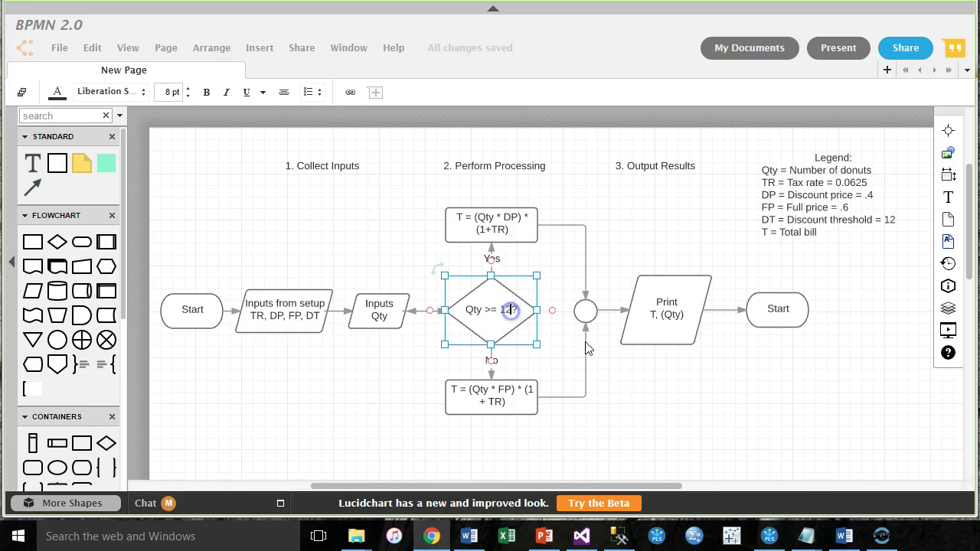
{"action": "key", "text": "BackSpace"}
{"action": "key", "text": "BackSpace"}
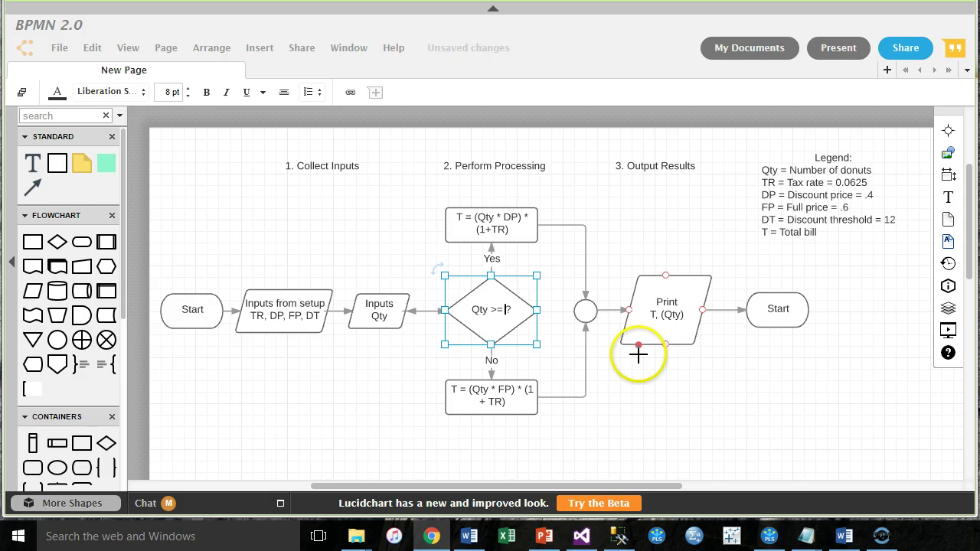
{"action": "type", "text": "DT"}
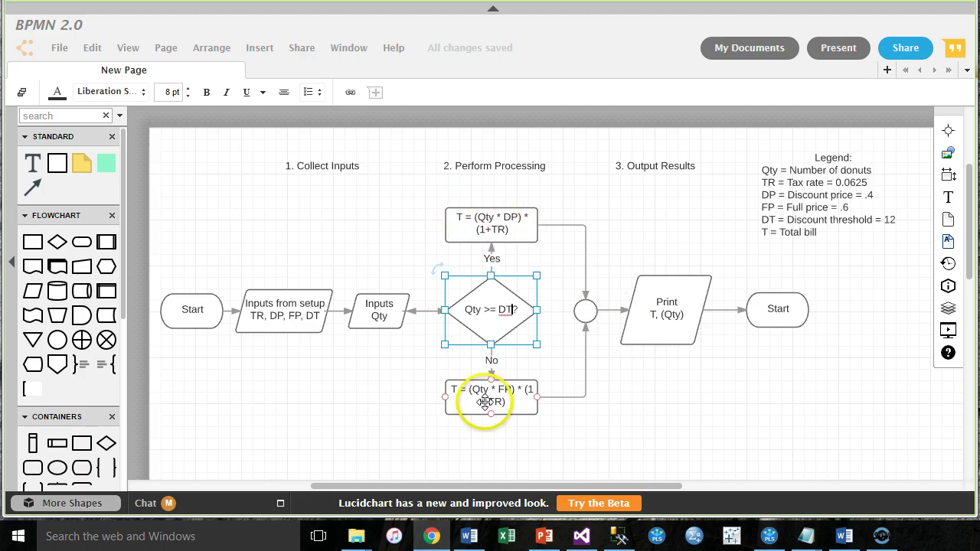
Relabel the right-hand Start terminal after Print T, (Qty) as 'End'
{"action": "double_click", "coordinate": [780, 309]}
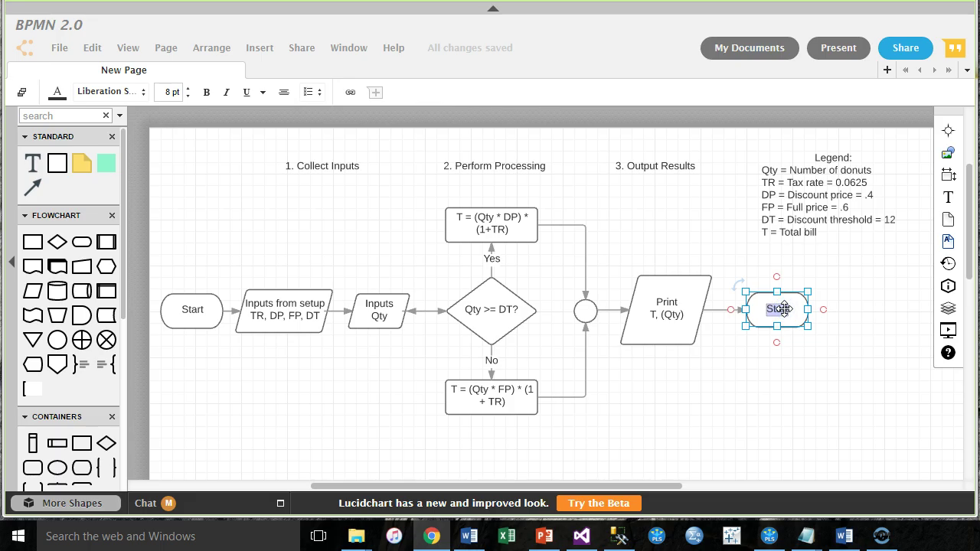
{"action": "type", "text": "End"}
{"action": "left_click", "coordinate": [765, 405]}
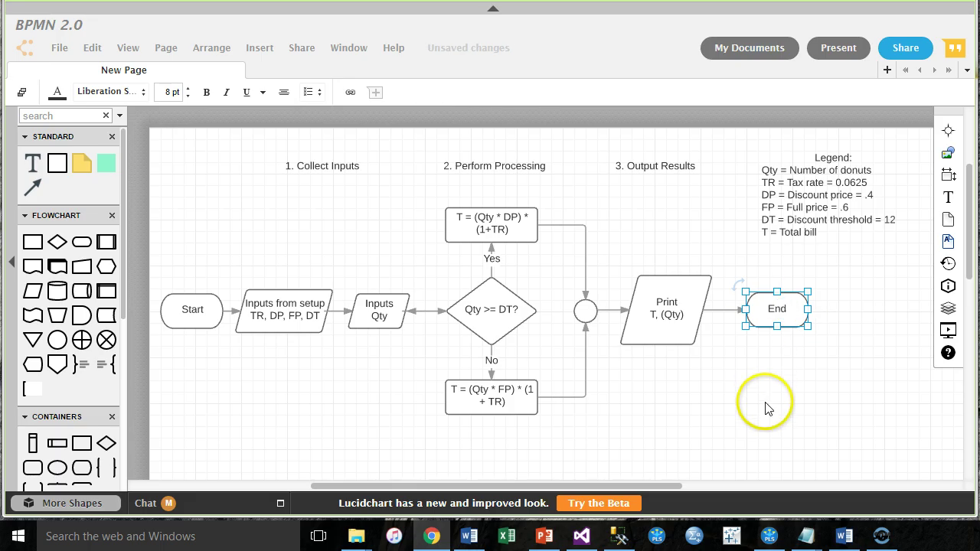